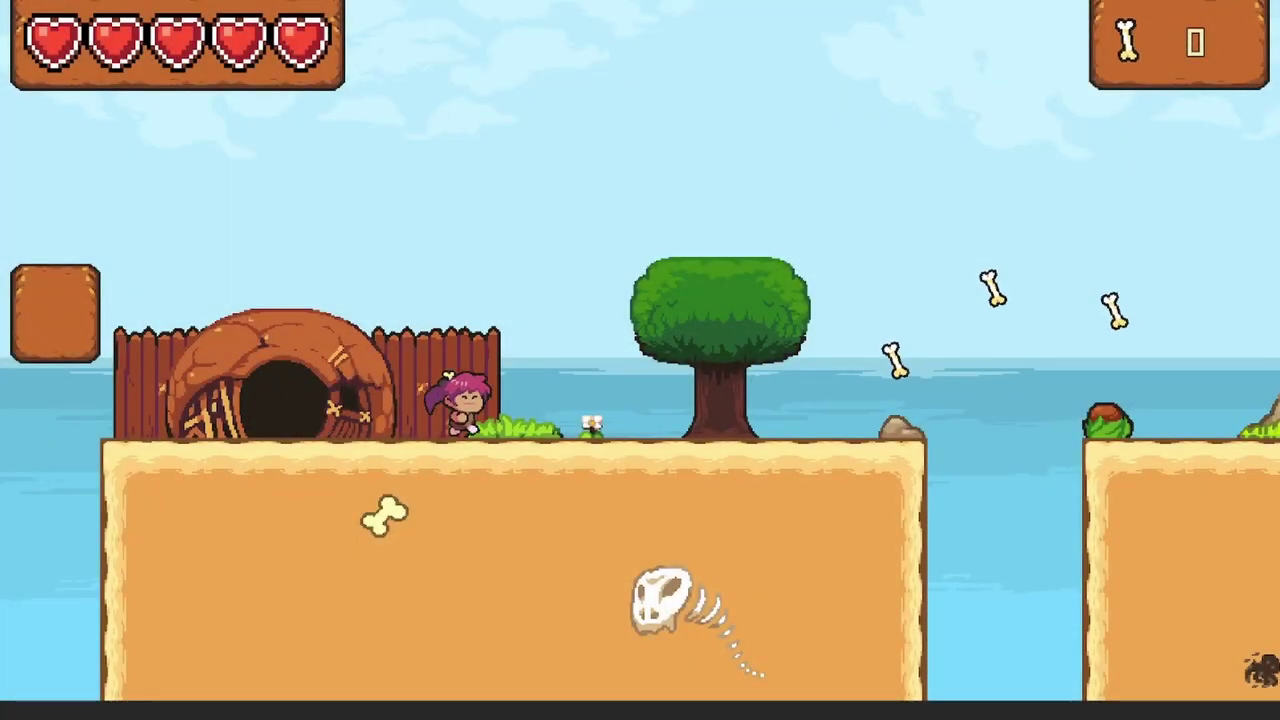
key(space)
key(Right)
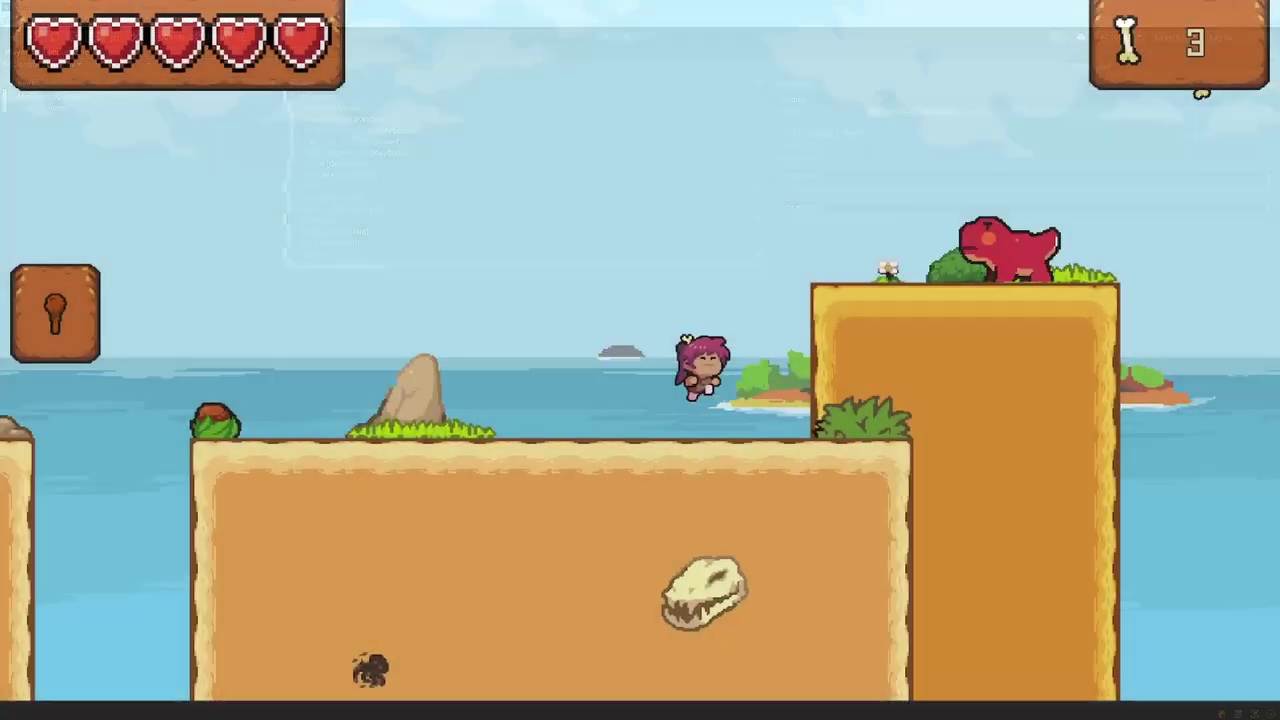
key(Right)
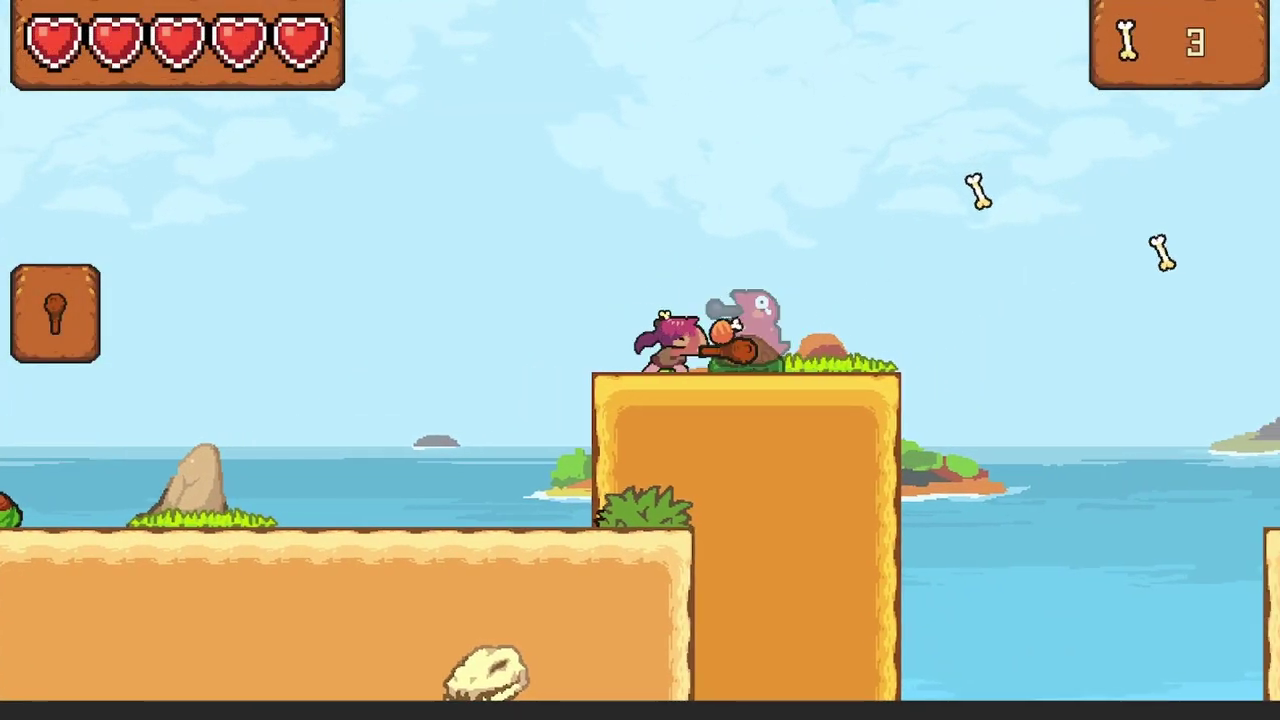
key(Right)
key(space)
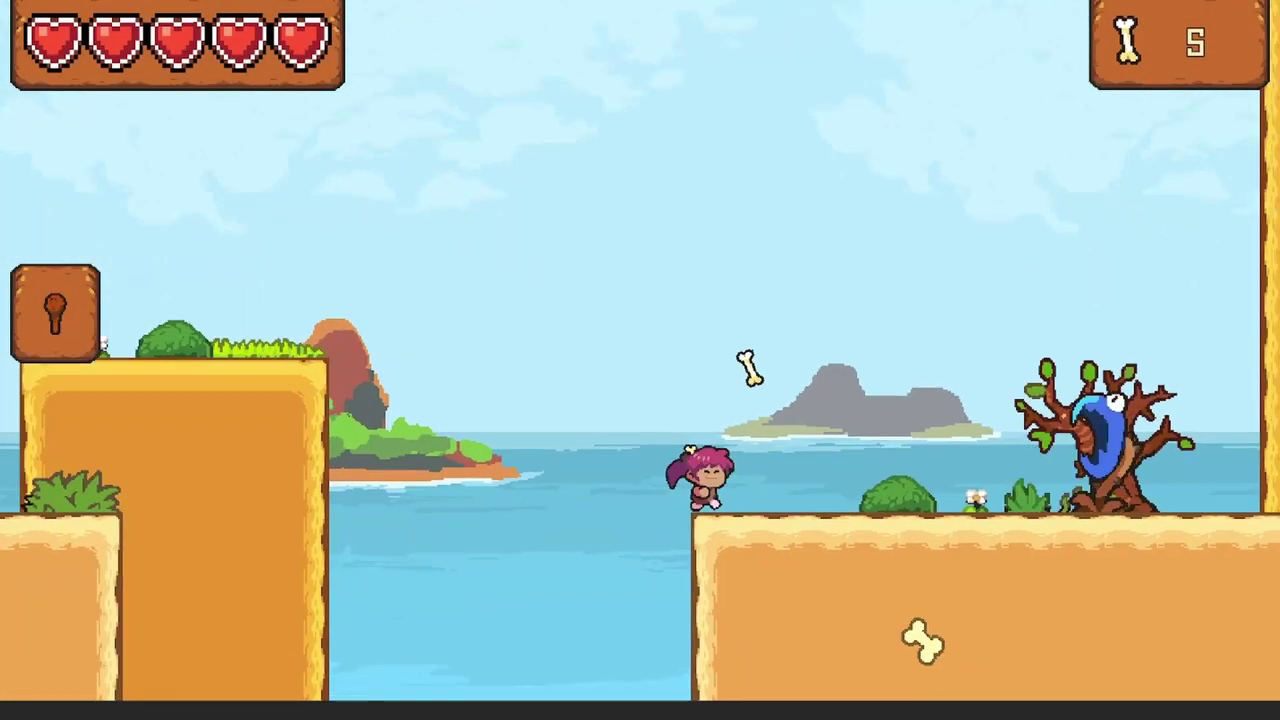
key(Right)
key(space)
key(Right)
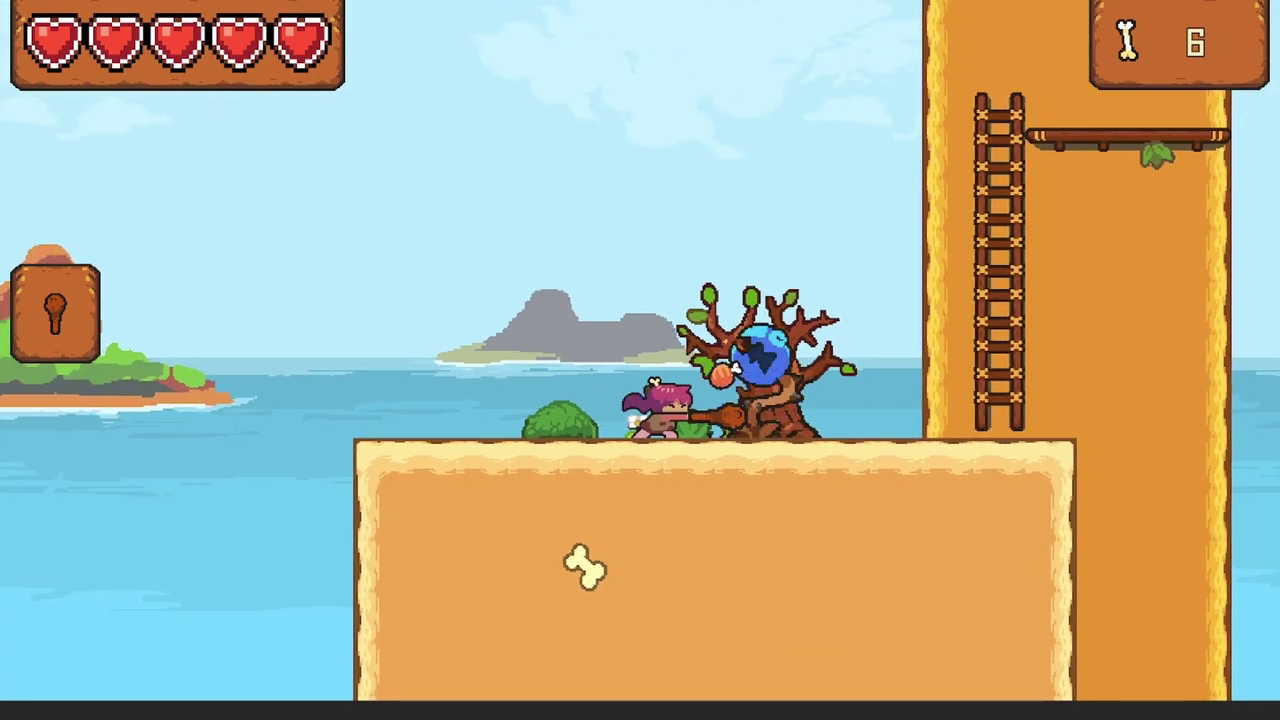
key(space)
key(Up)
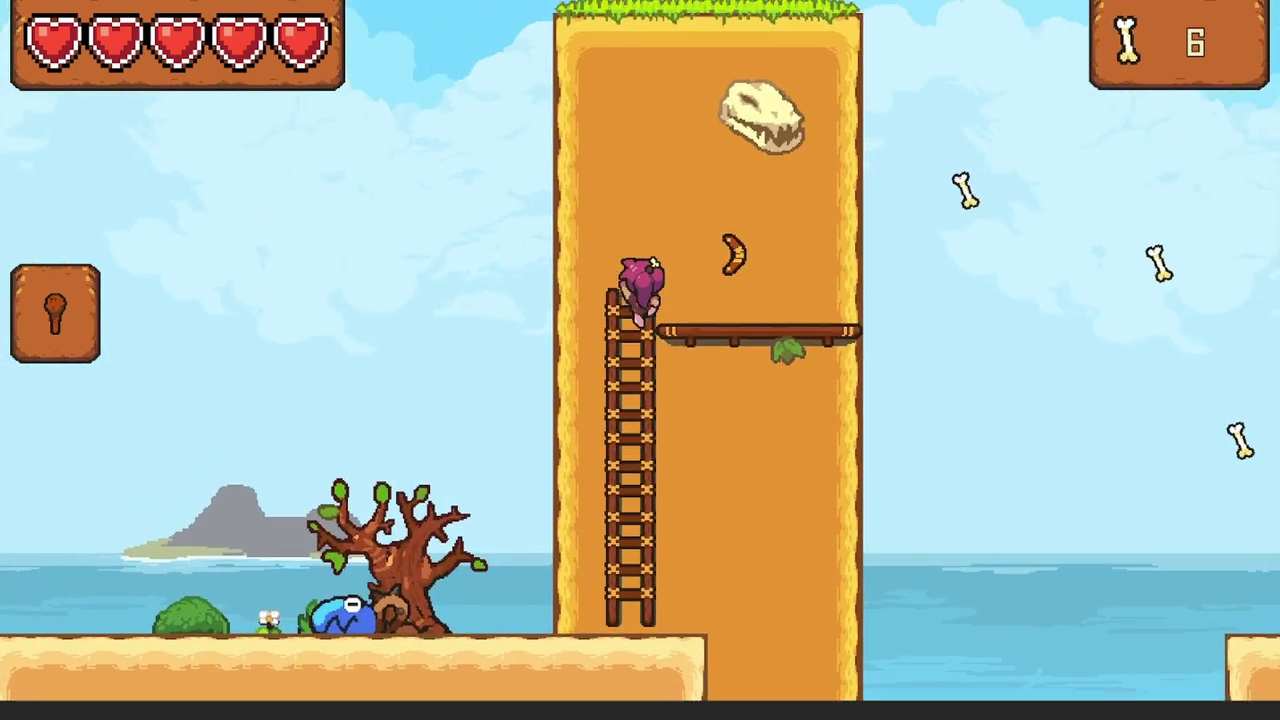
key(Right)
key(Right)
key(space)
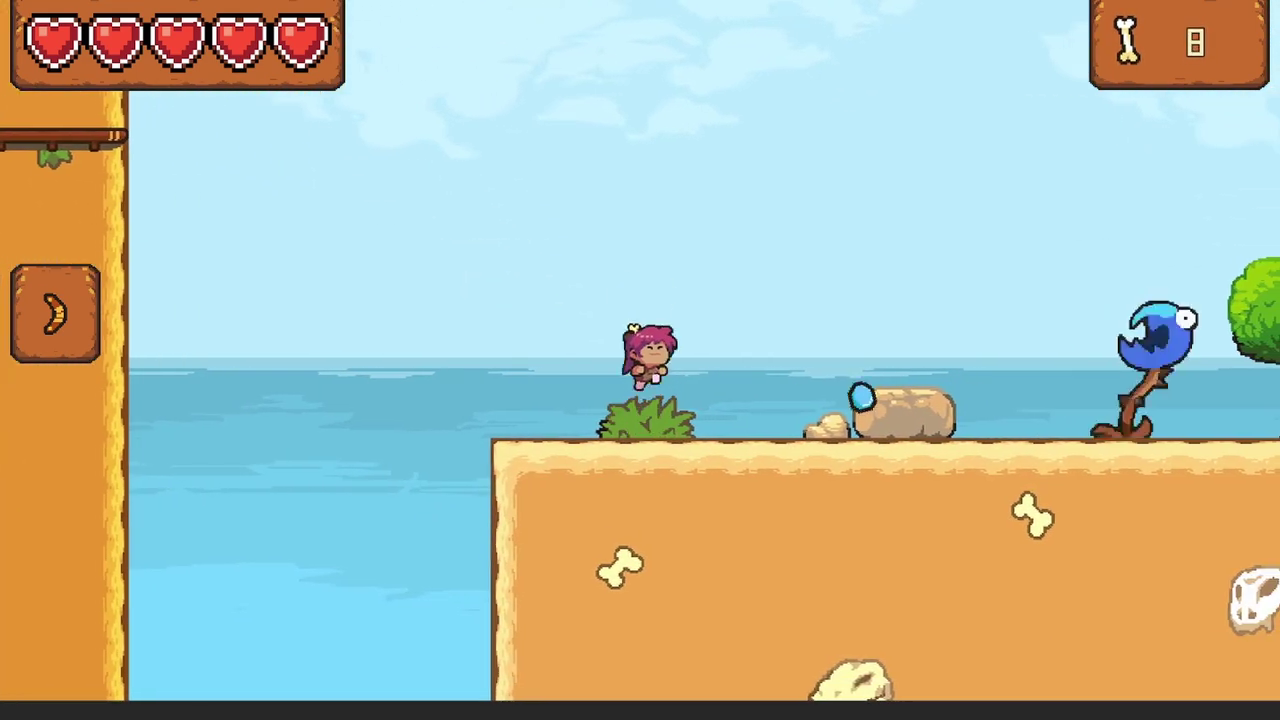
key(space)
key(Right)
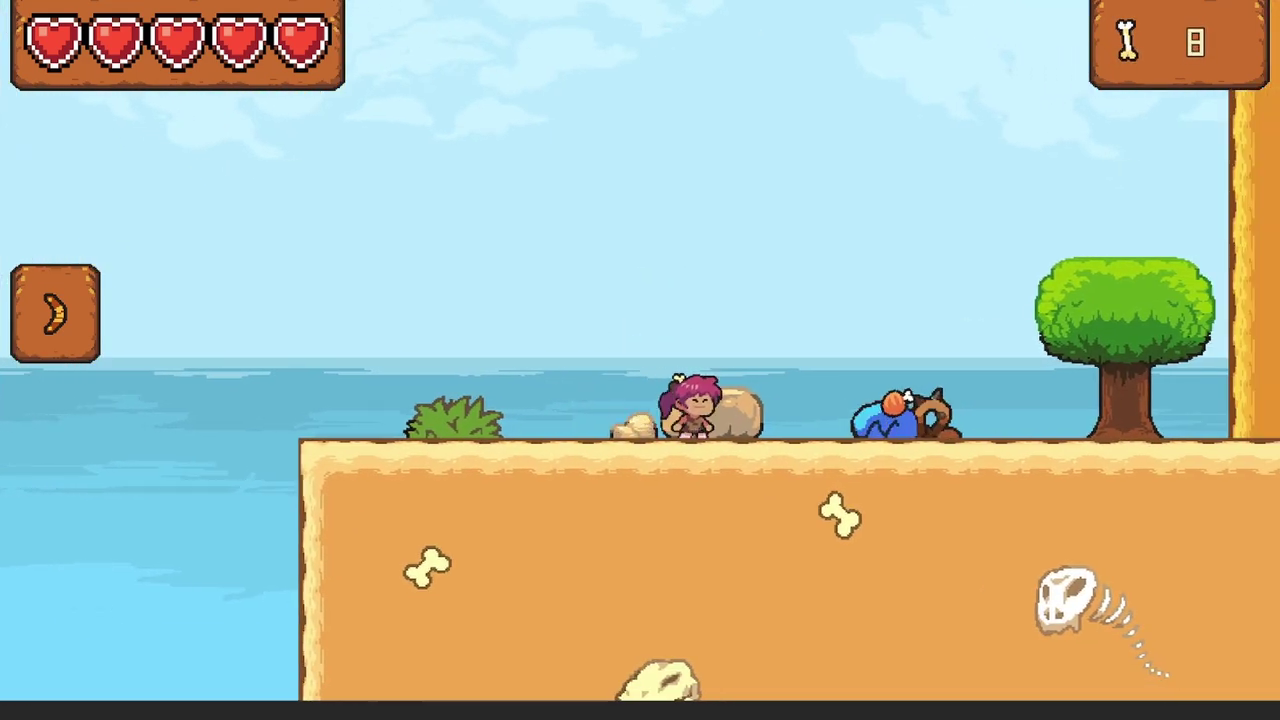
key(Right)
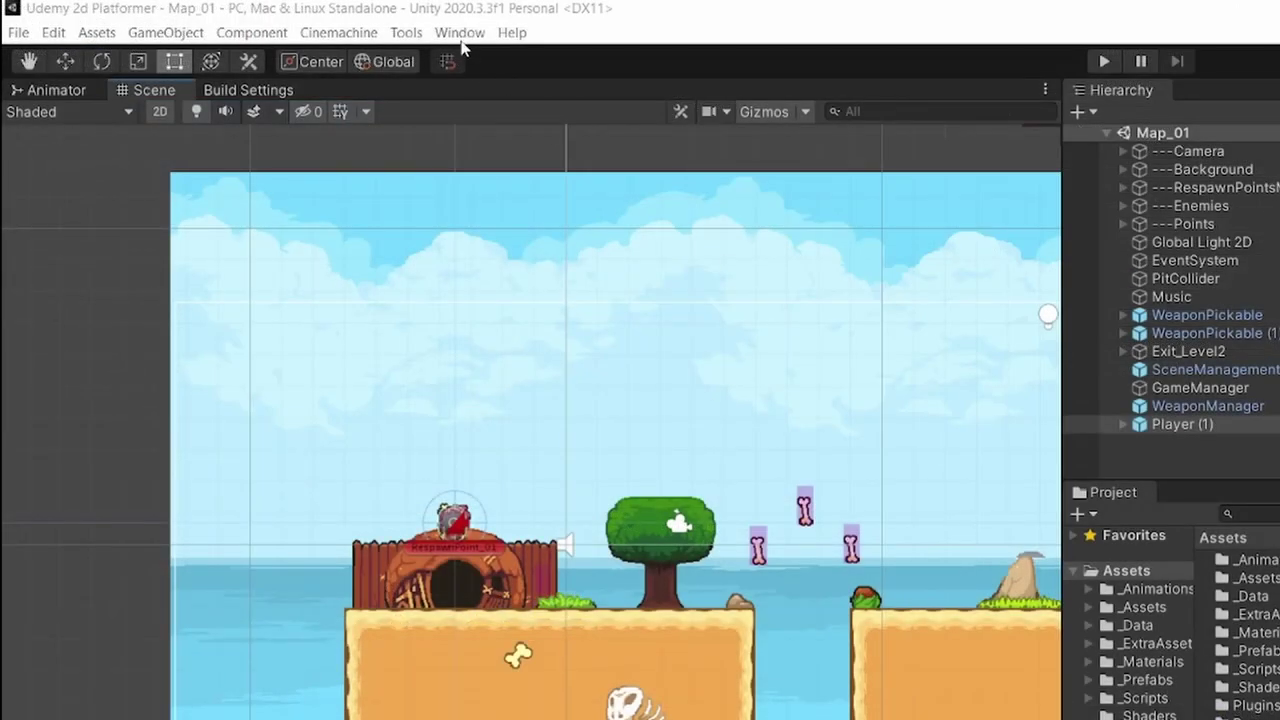
- Find the Input System package in the Unity Registry of the Package Manager by searching for "input" and install it
click(460, 32)
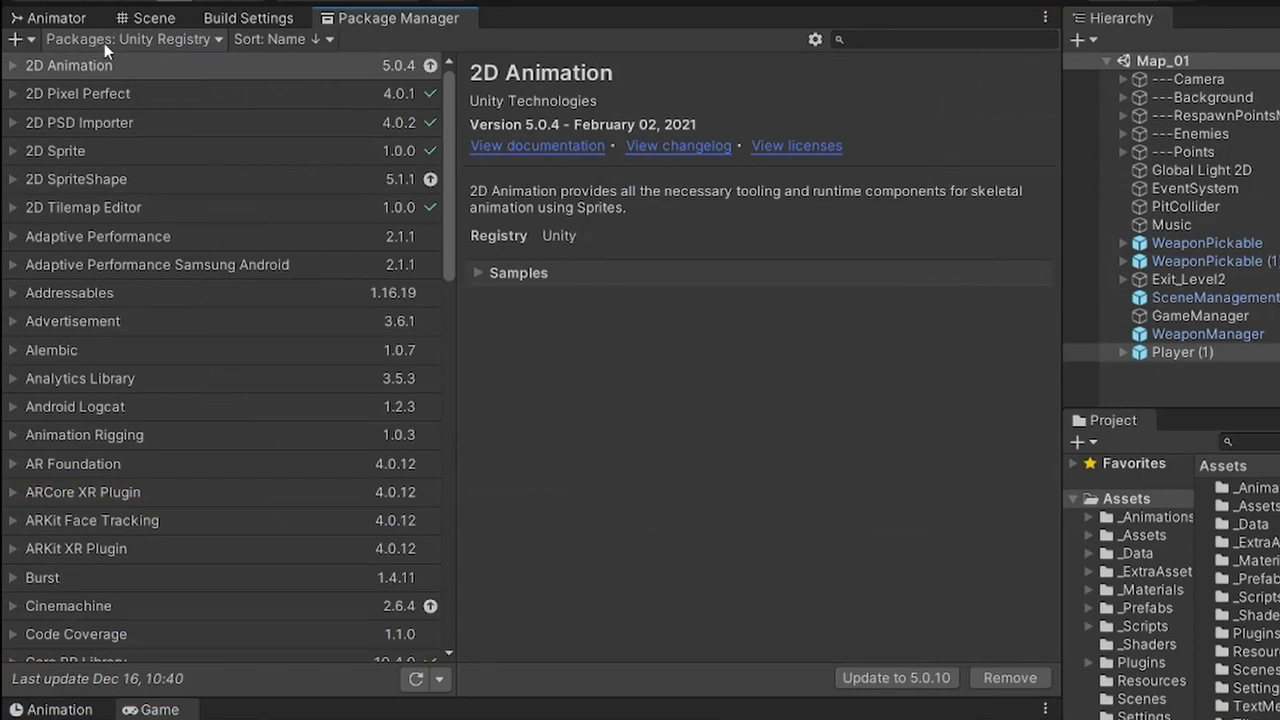
click(132, 41)
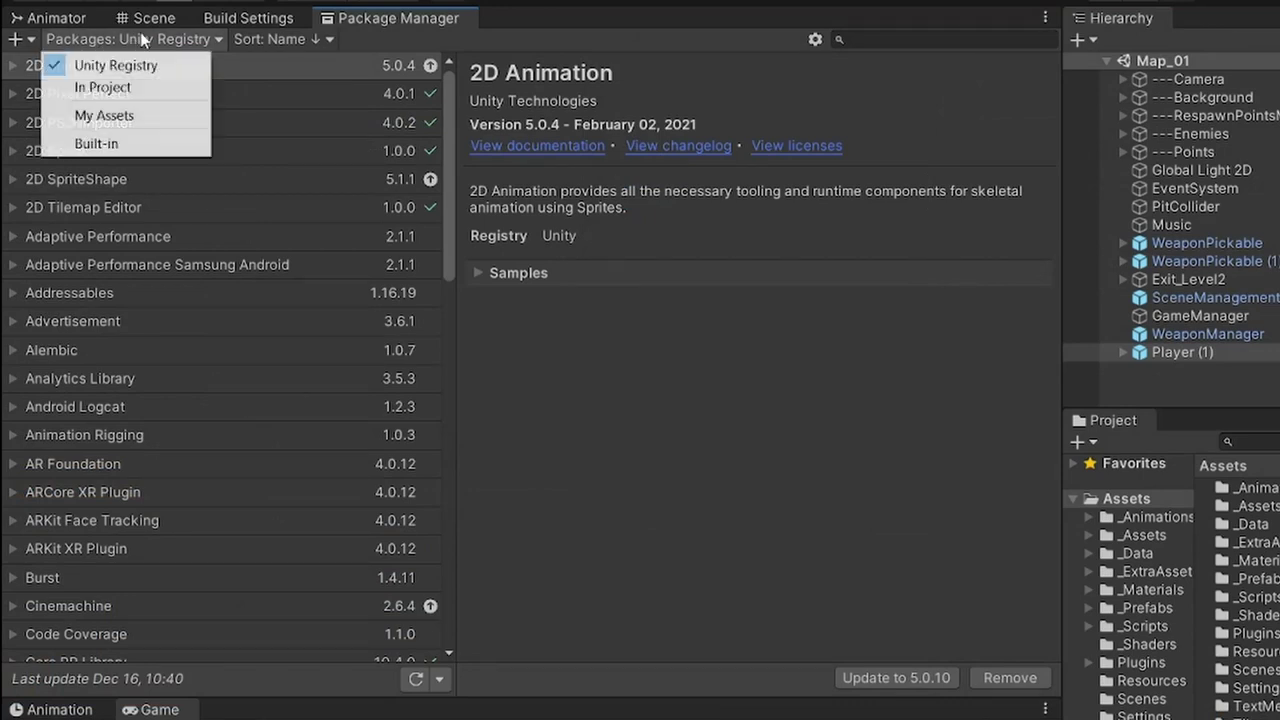
click(100, 67)
click(940, 40)
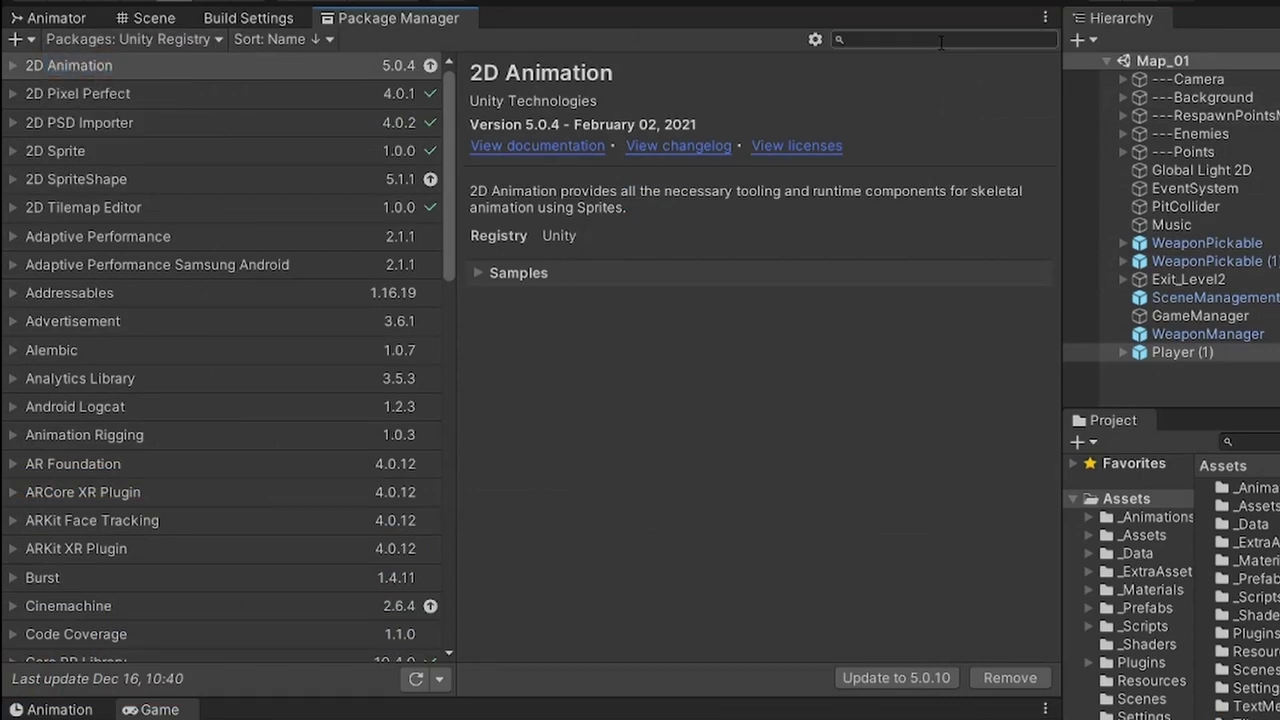
text(input)
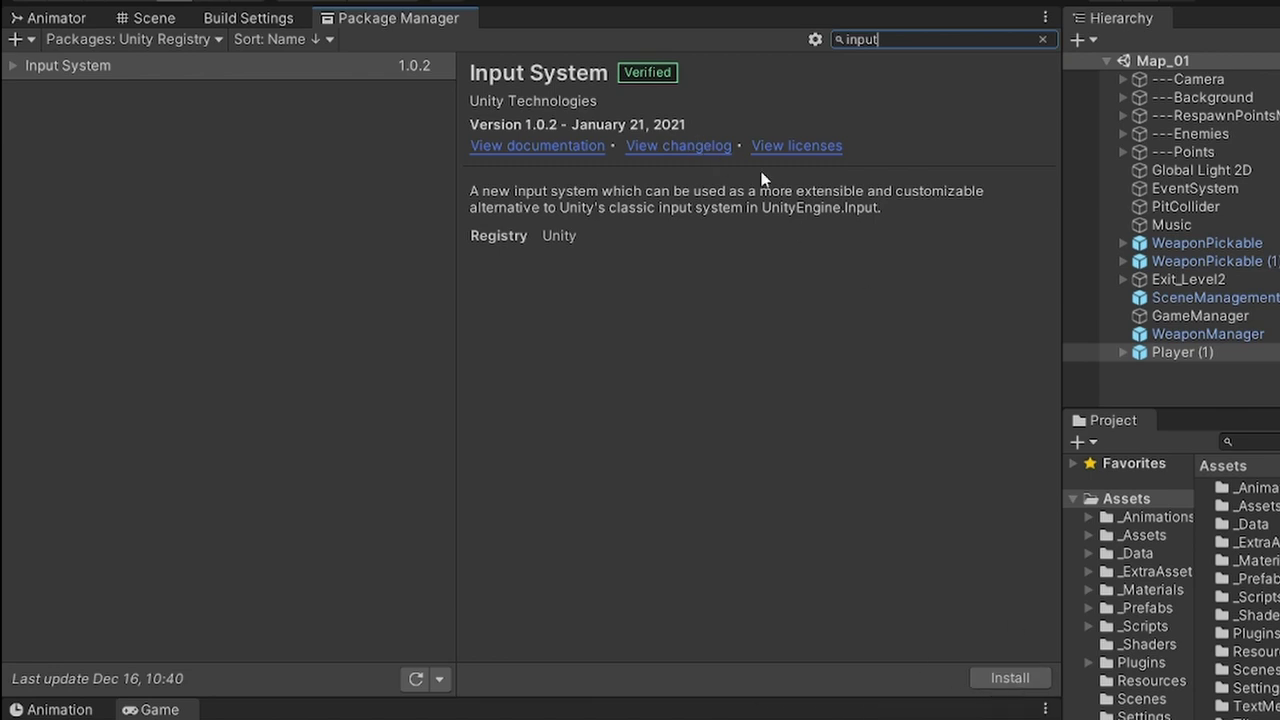
click(992, 684)
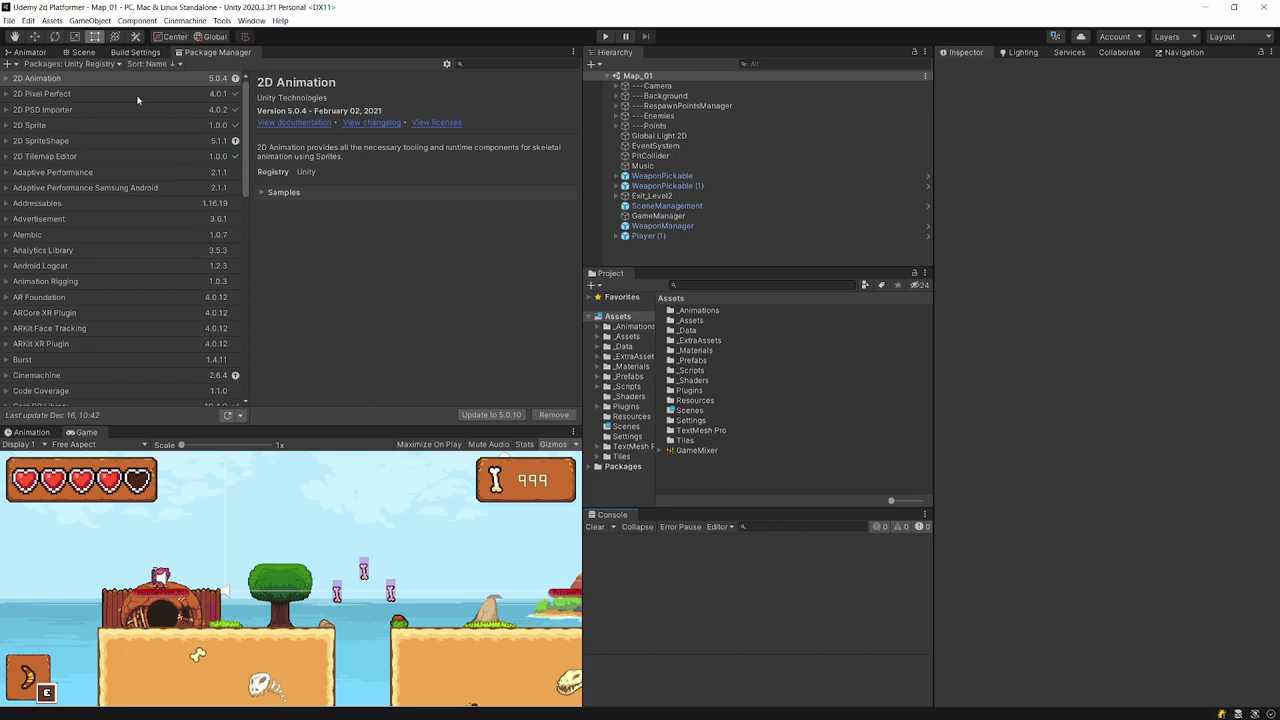
- Open the Project Settings and close the Package Manager
click(26, 21)
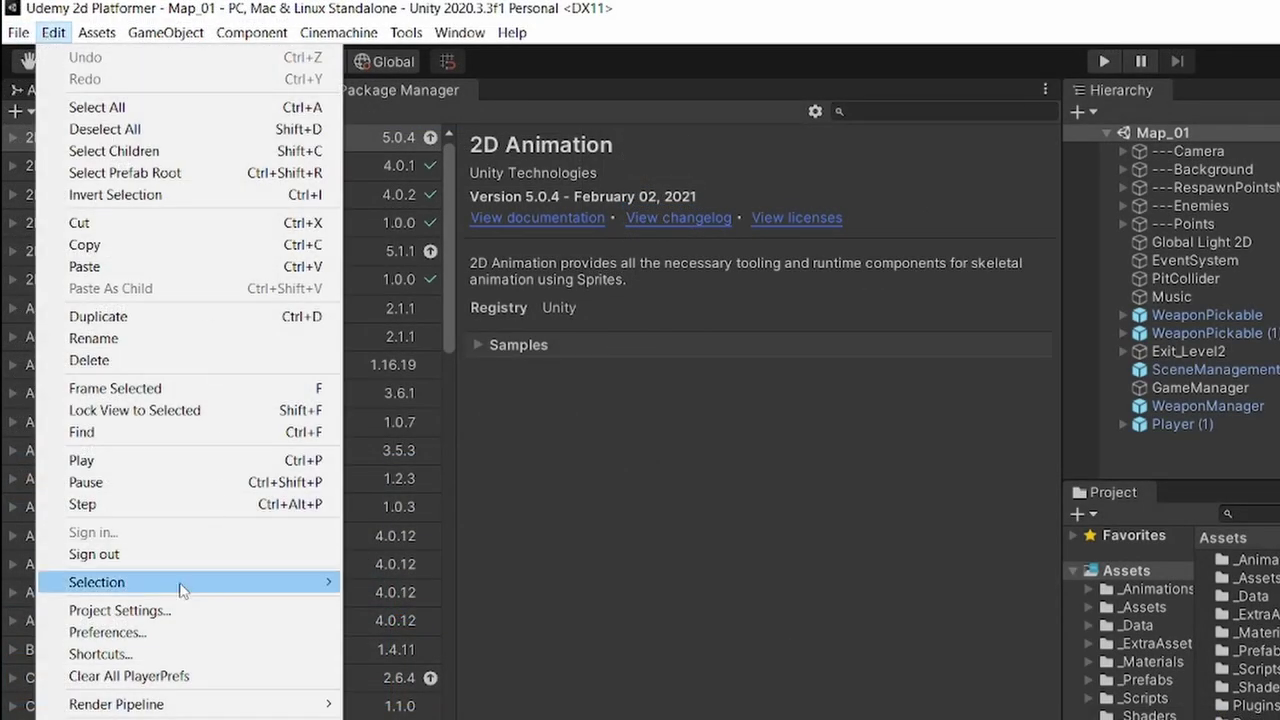
click(182, 613)
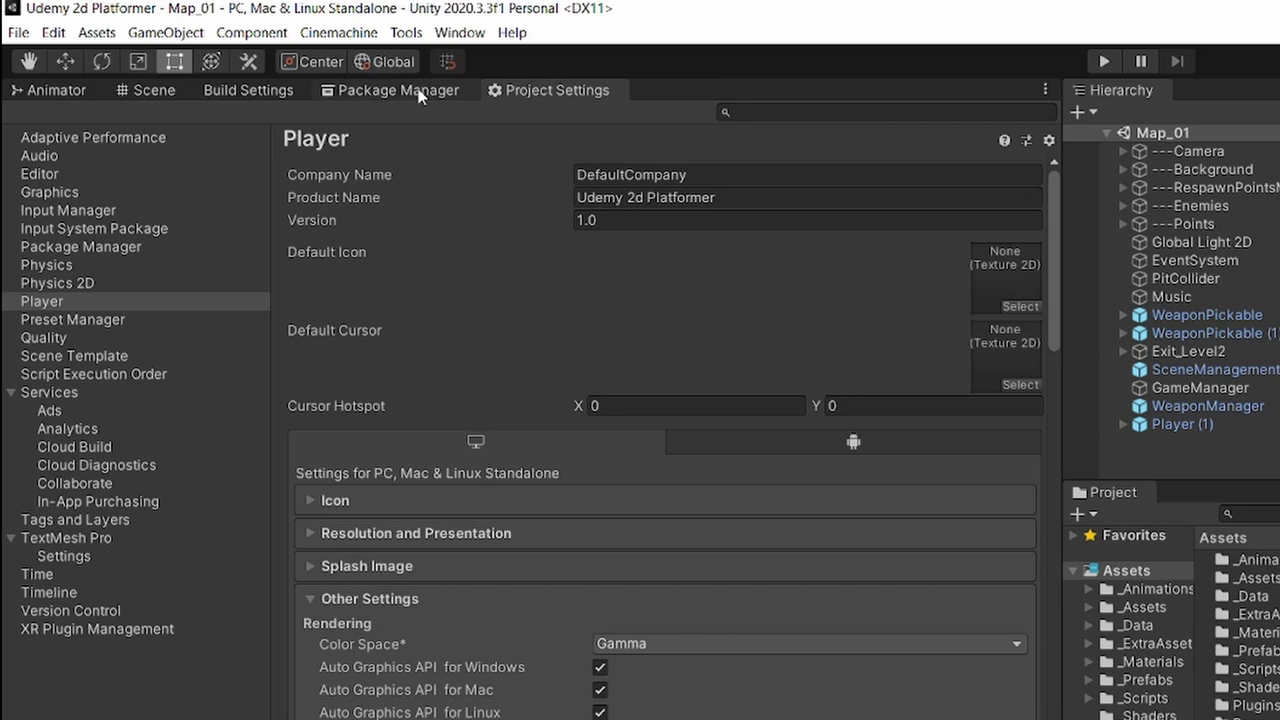
click(420, 94)
right_click(418, 94)
click(482, 127)
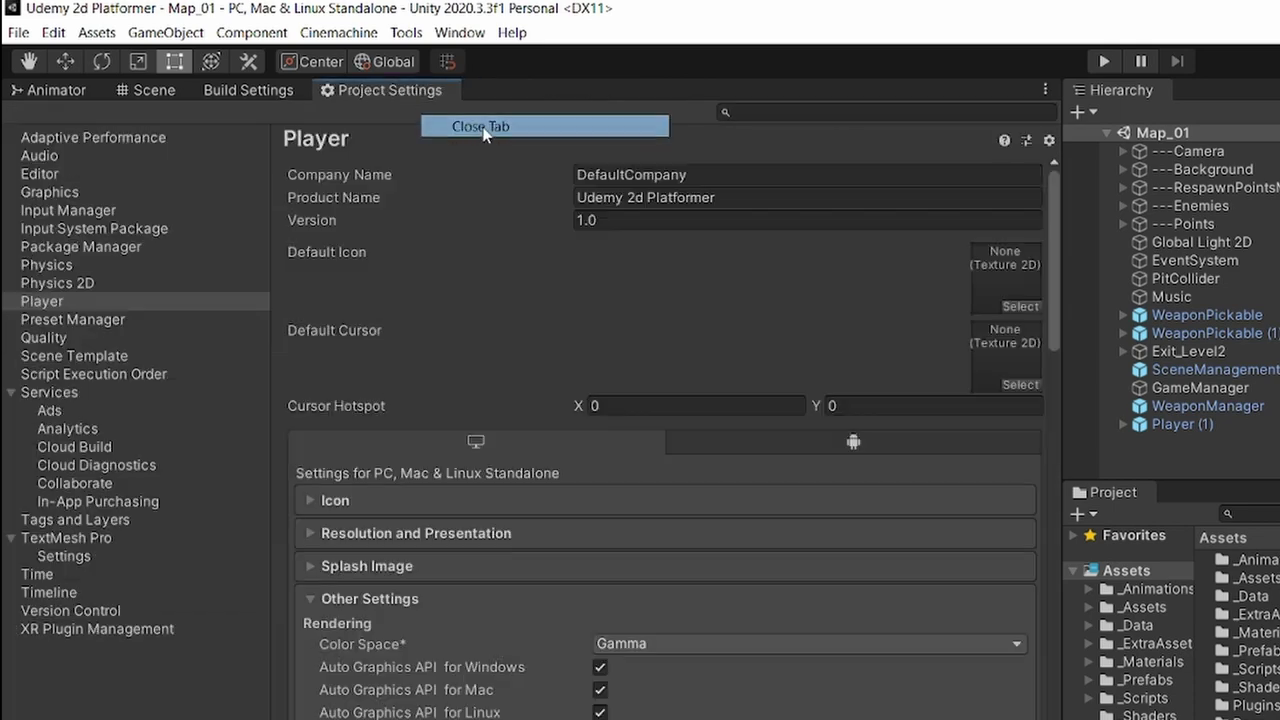
- Examine the Active Input Handling option and its choices in the Player settings' Configuration section
click(48, 303)
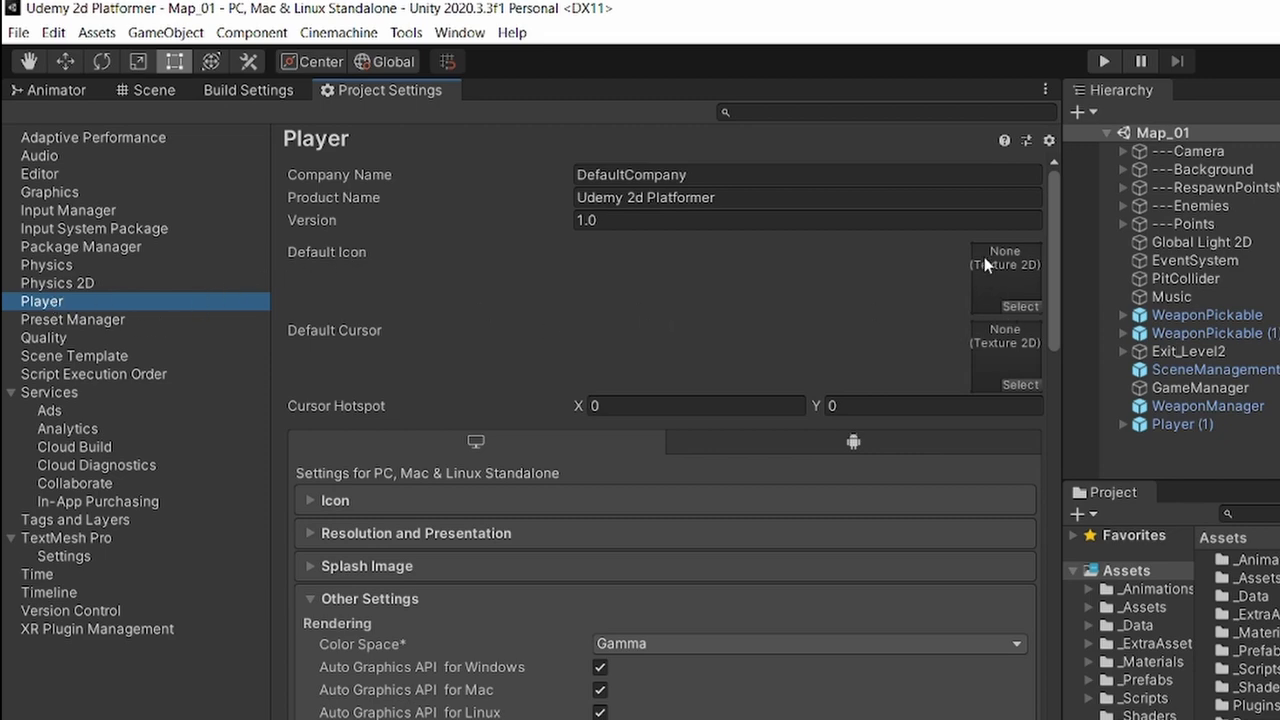
scroll(1047, 257, down, 20)
scroll(636, 628, up, 10)
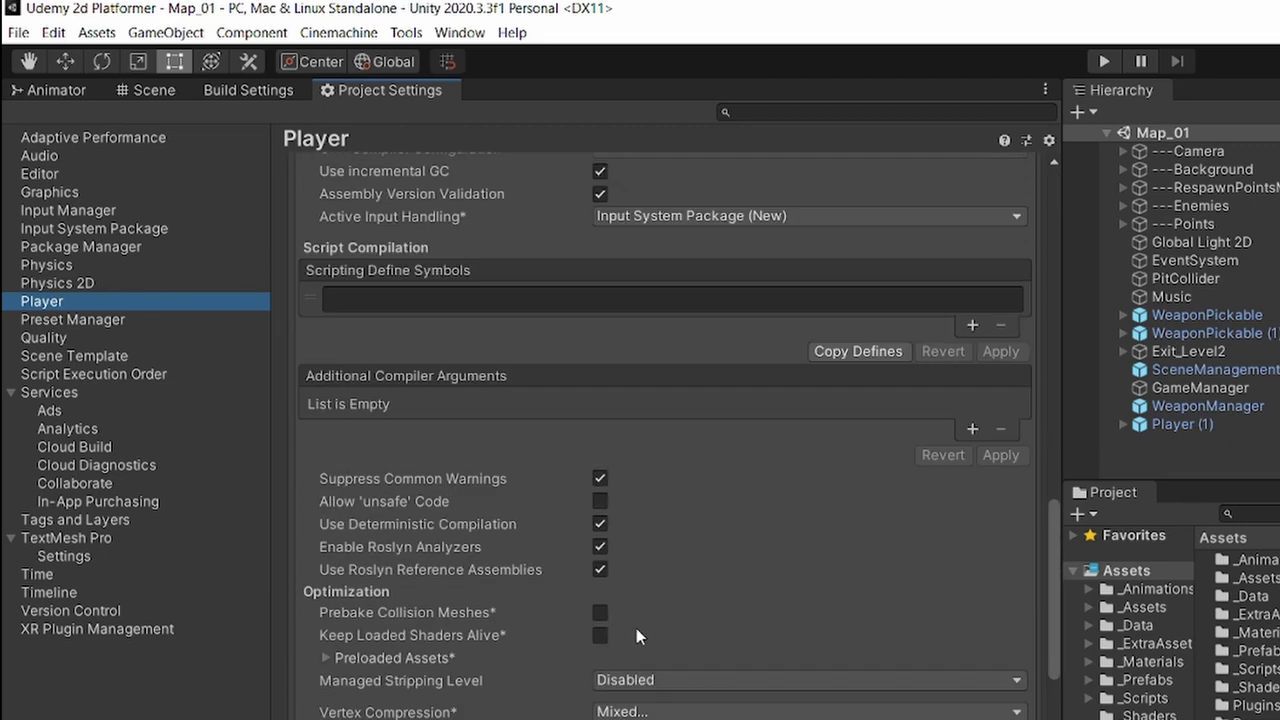
scroll(495, 586, up, 10)
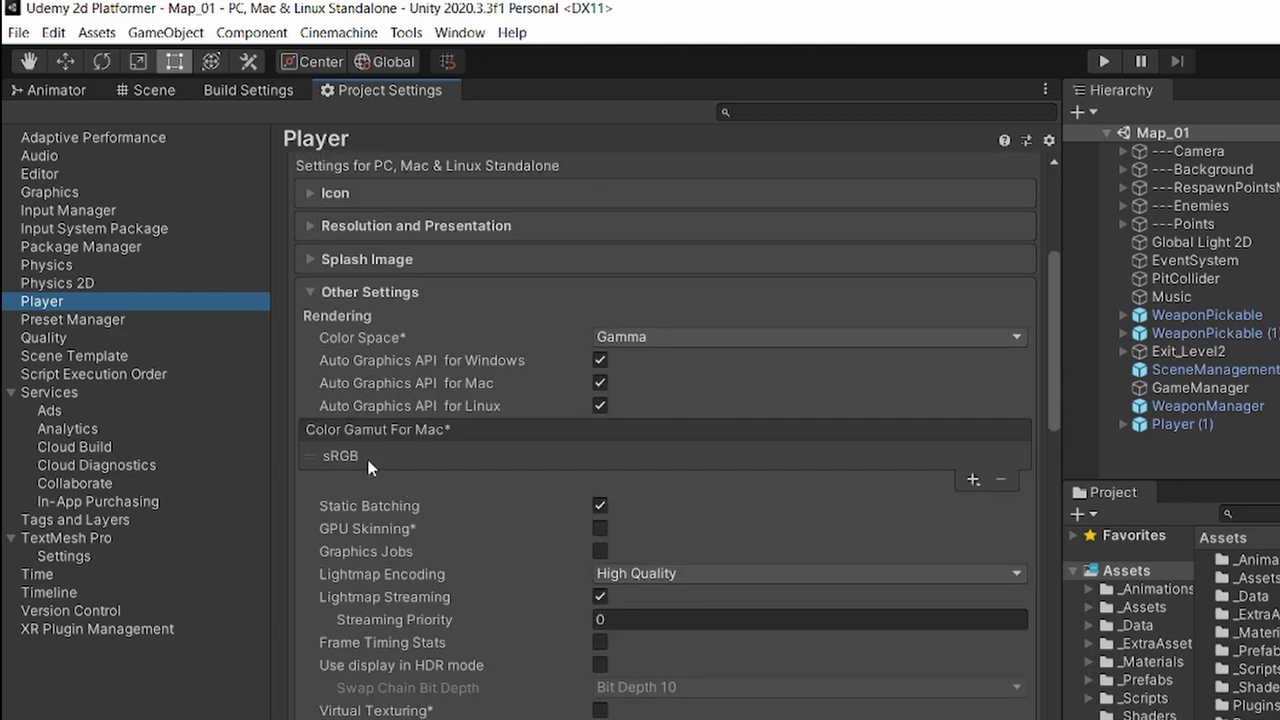
scroll(474, 328, down, 10)
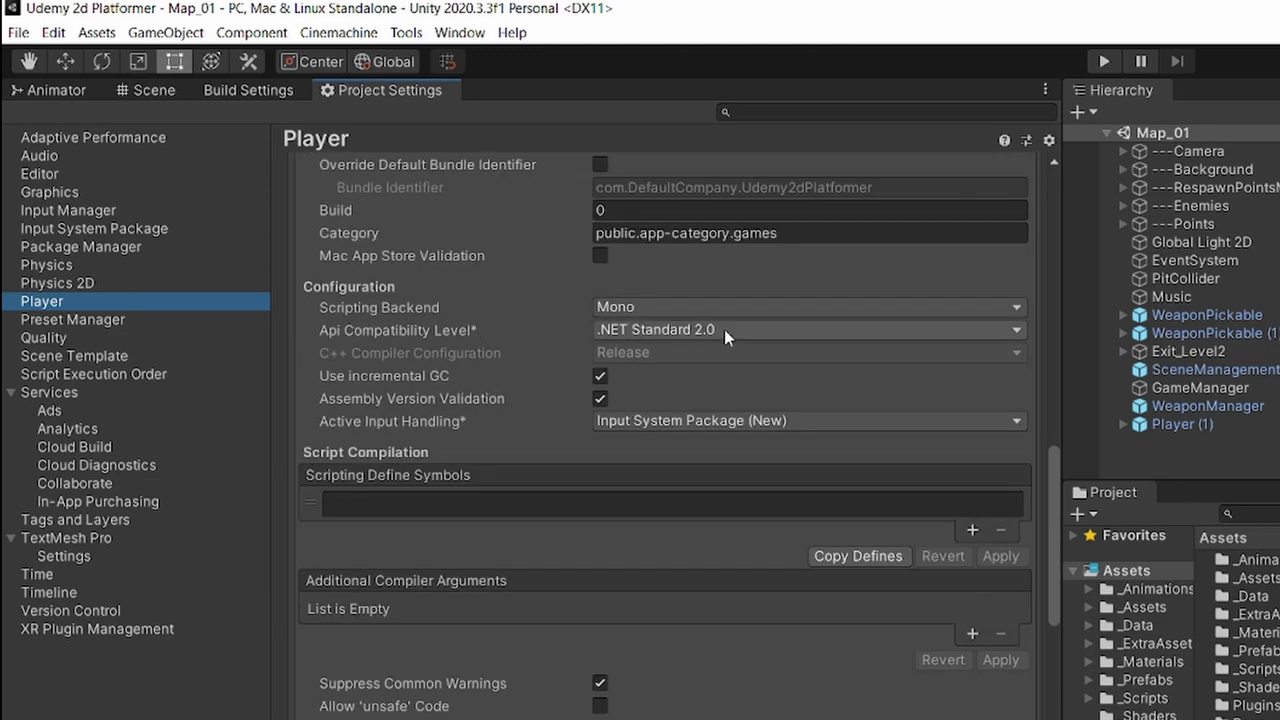
scroll(722, 333, down, 2)
scroll(297, 422, up, 2)
click(621, 422)
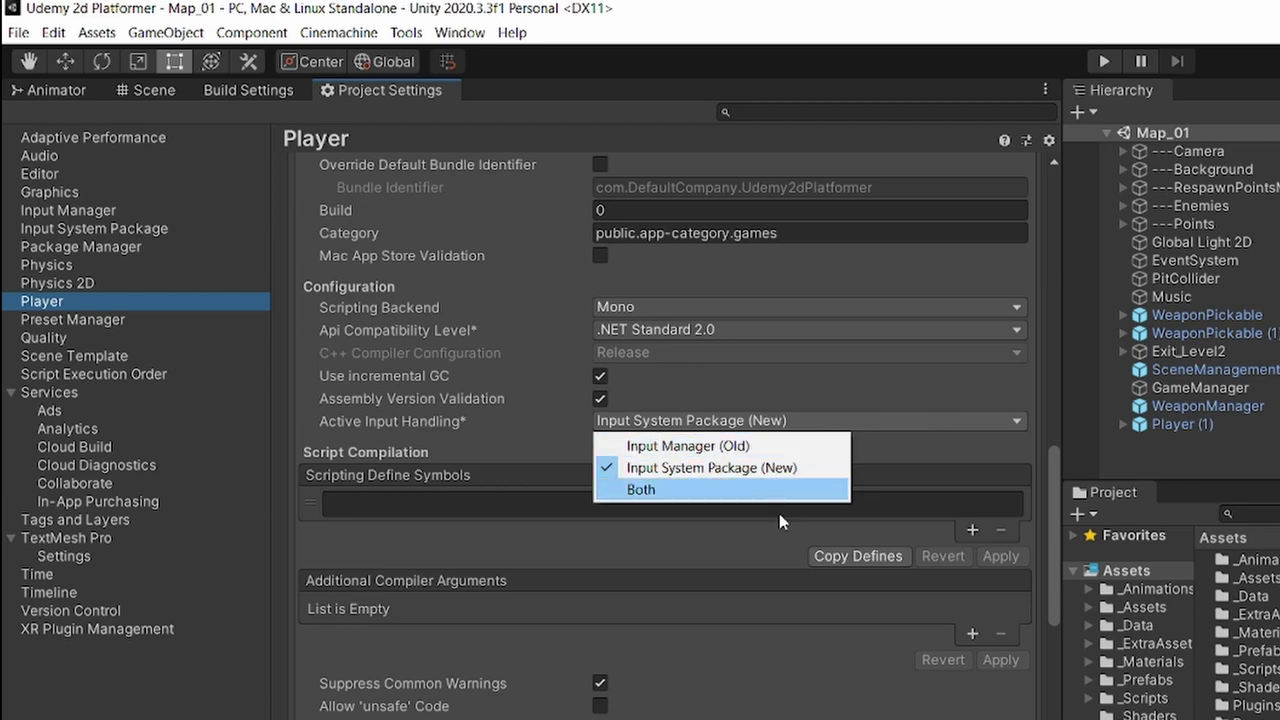
click(700, 490)
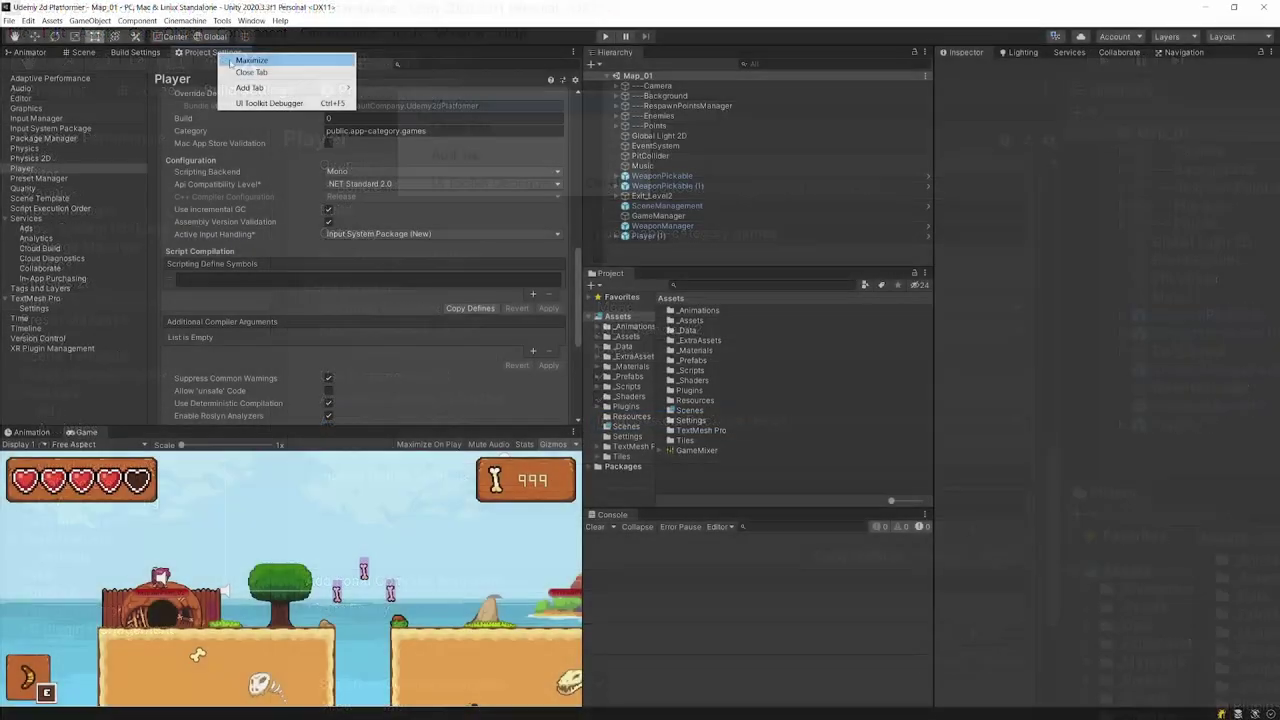
- Close the Project Settings and return to the Scene view
click(262, 74)
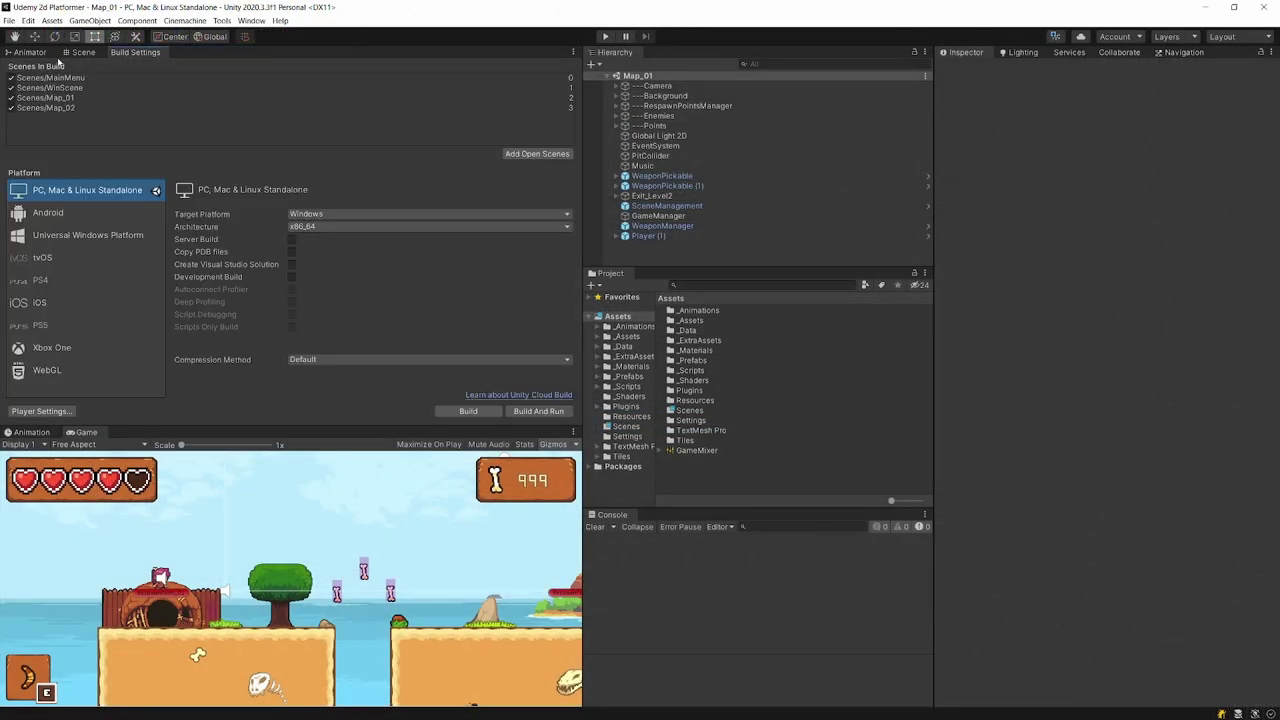
click(80, 52)
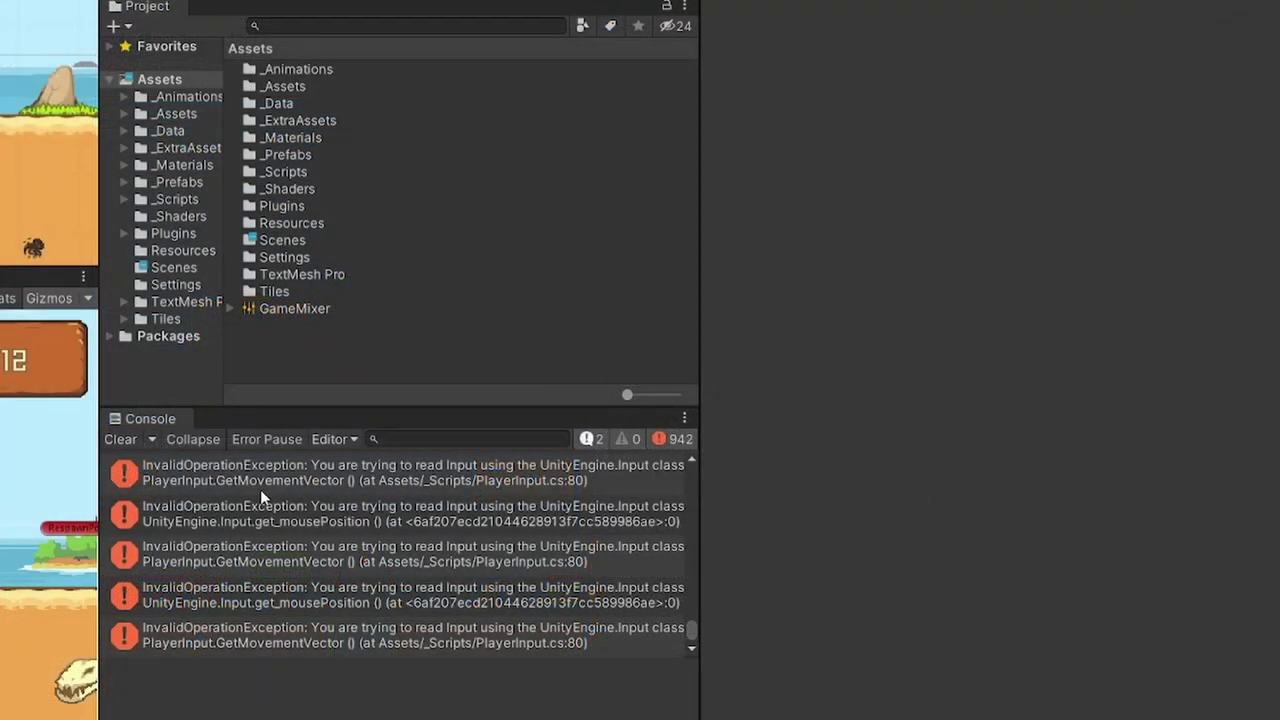
click(716, 546)
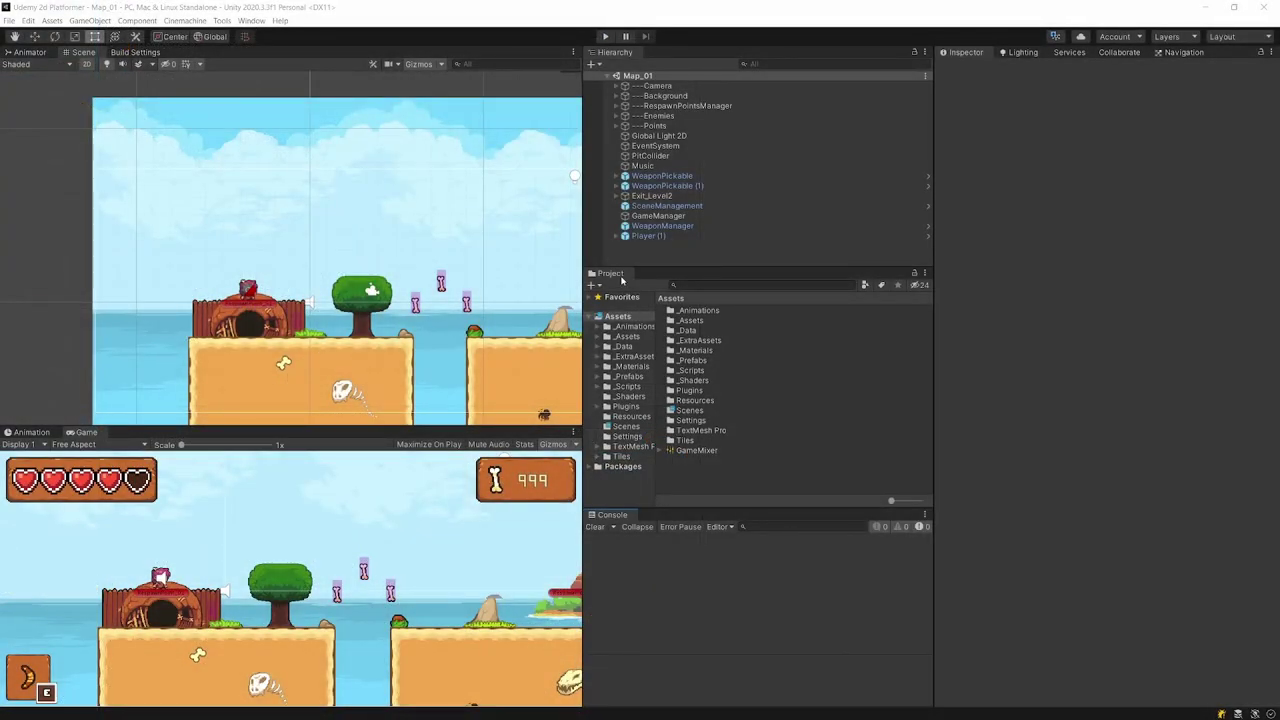
- Create a new folder named _Input in the project's Assets folder
right_click(685, 463)
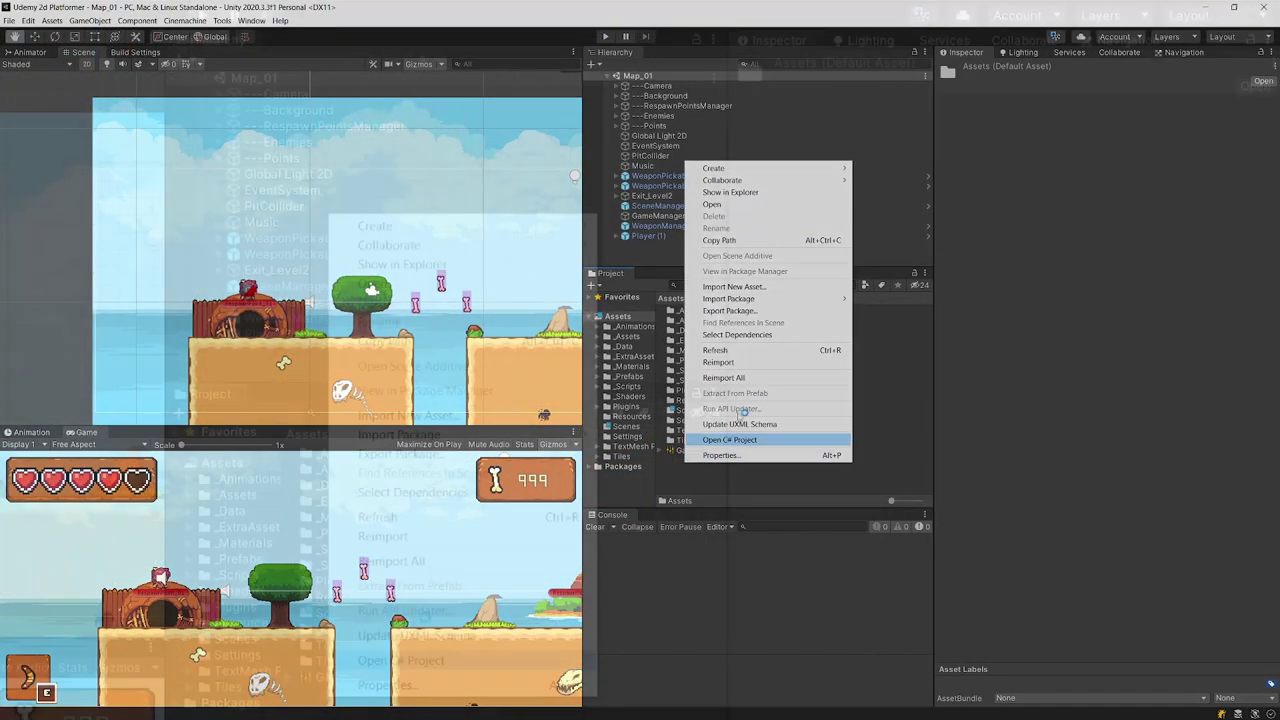
mouse_move(765, 170)
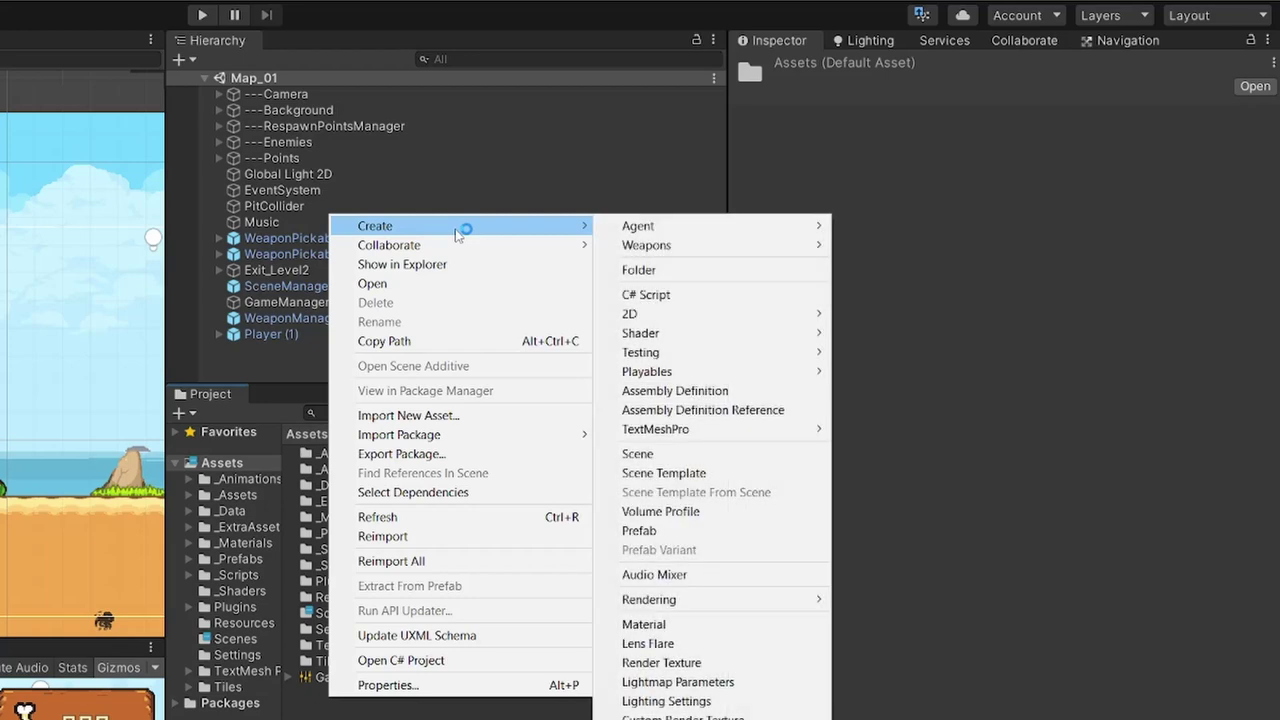
click(668, 270)
text(_)
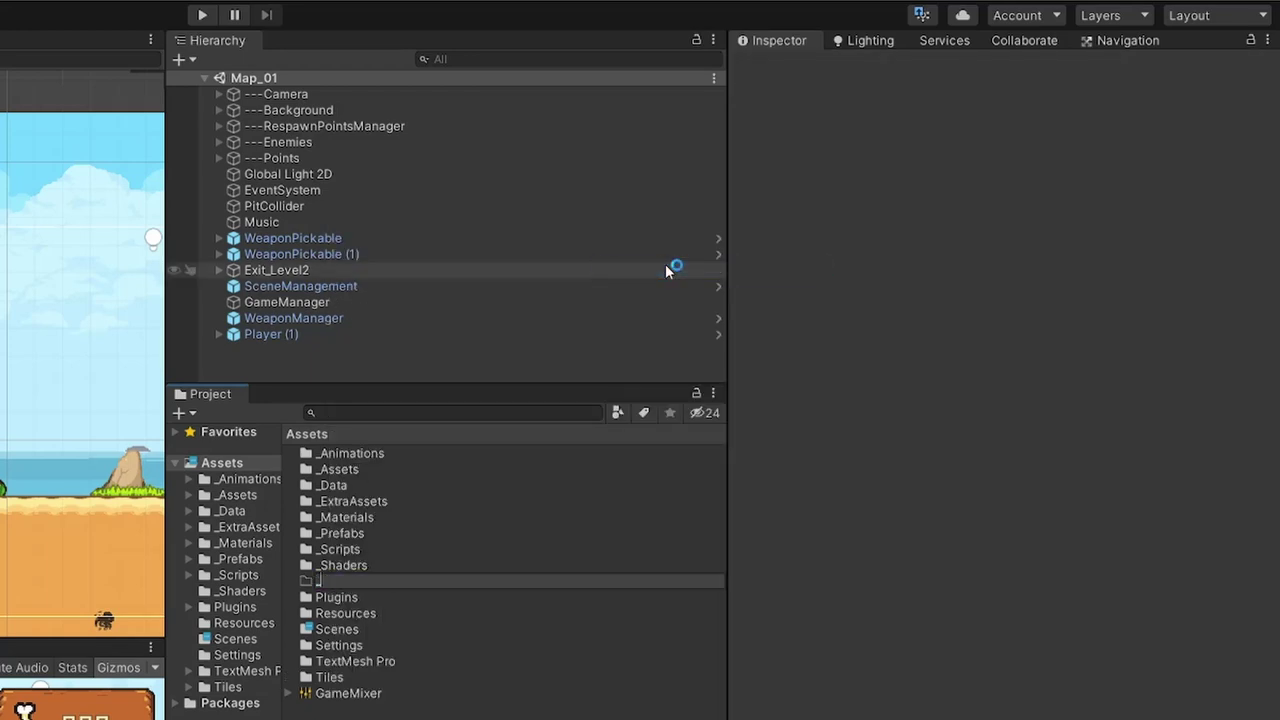
text(Input)
key(Return)
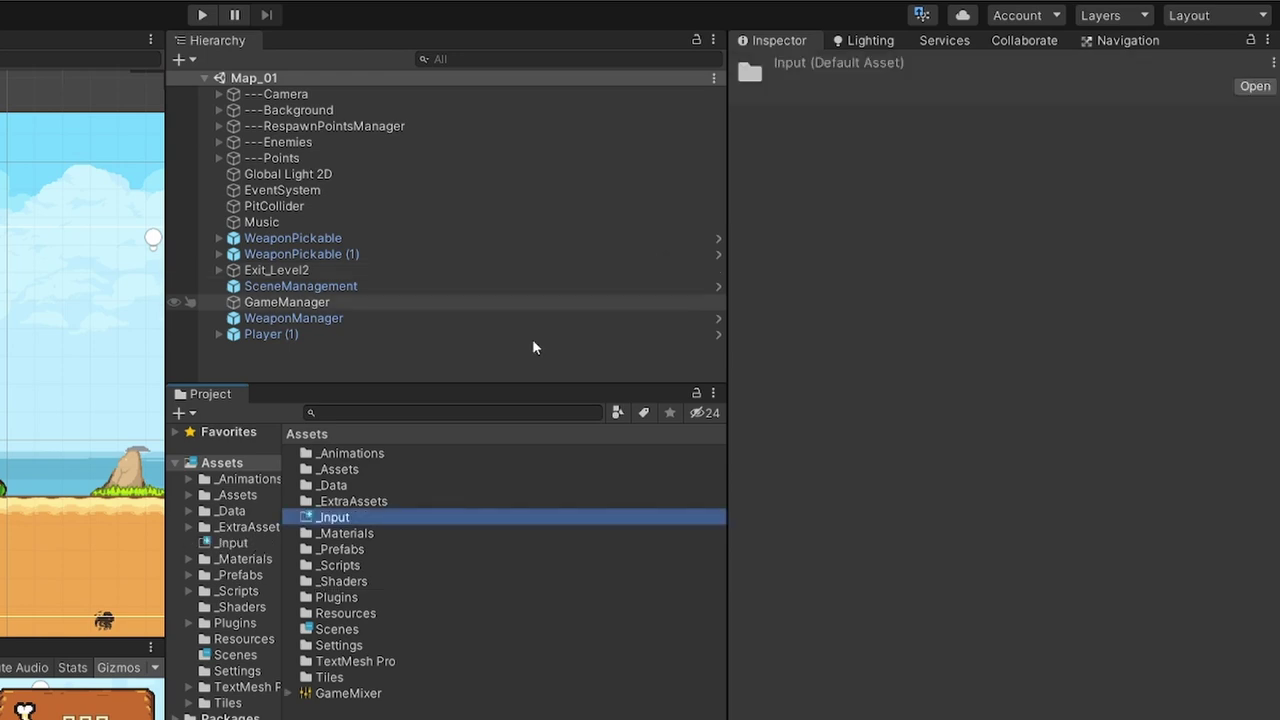
- Create an Input Actions asset named PlayerInputConfig inside the _Input folder and open it for editing
double_click(356, 520)
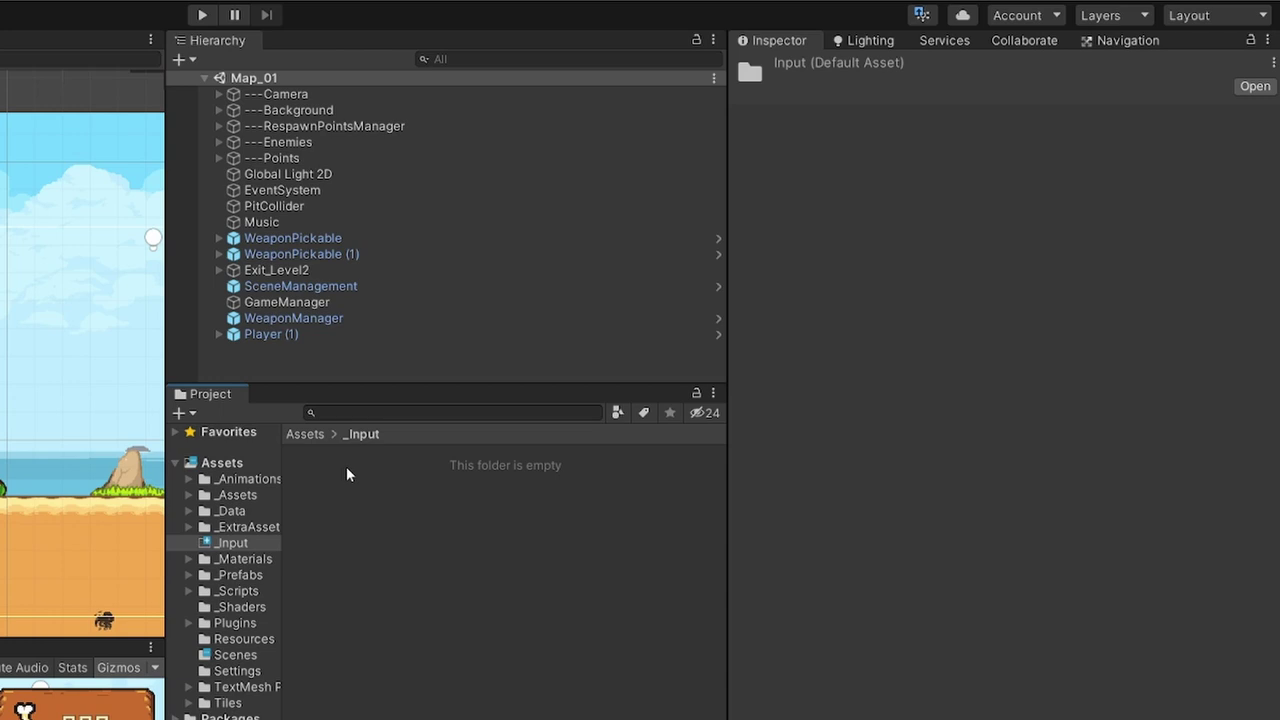
right_click(318, 460)
mouse_move(338, 470)
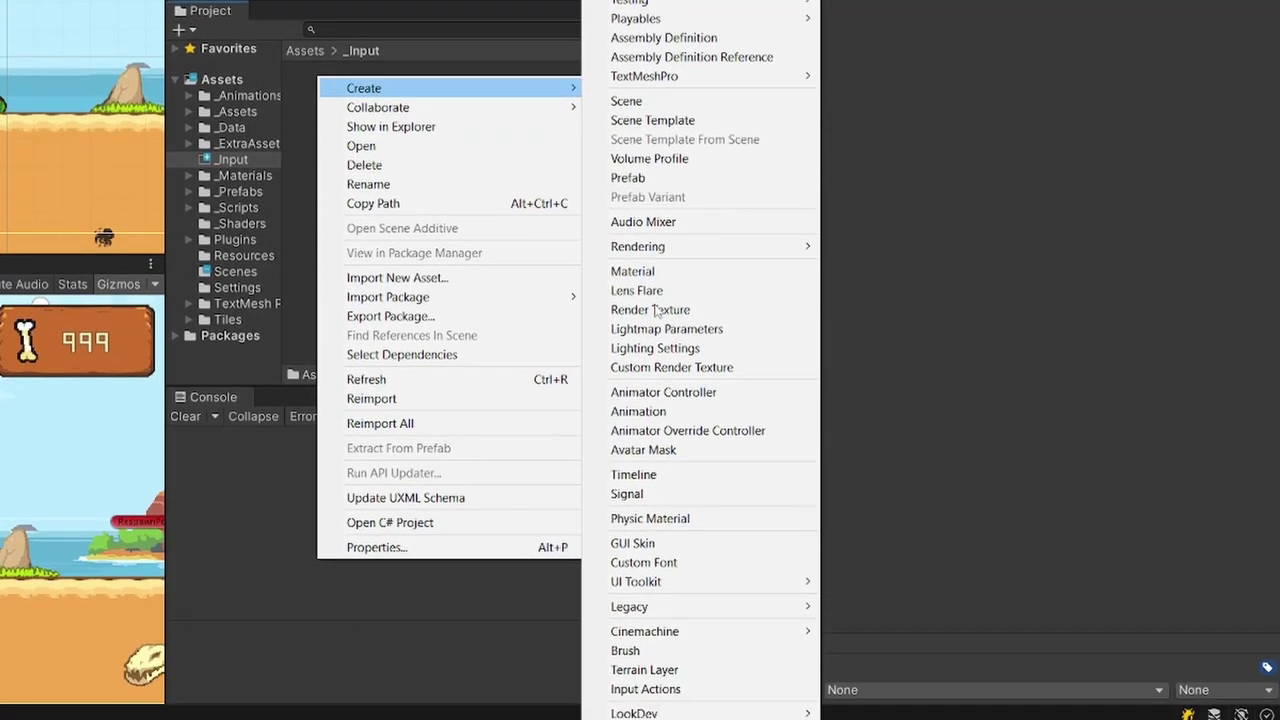
click(647, 689)
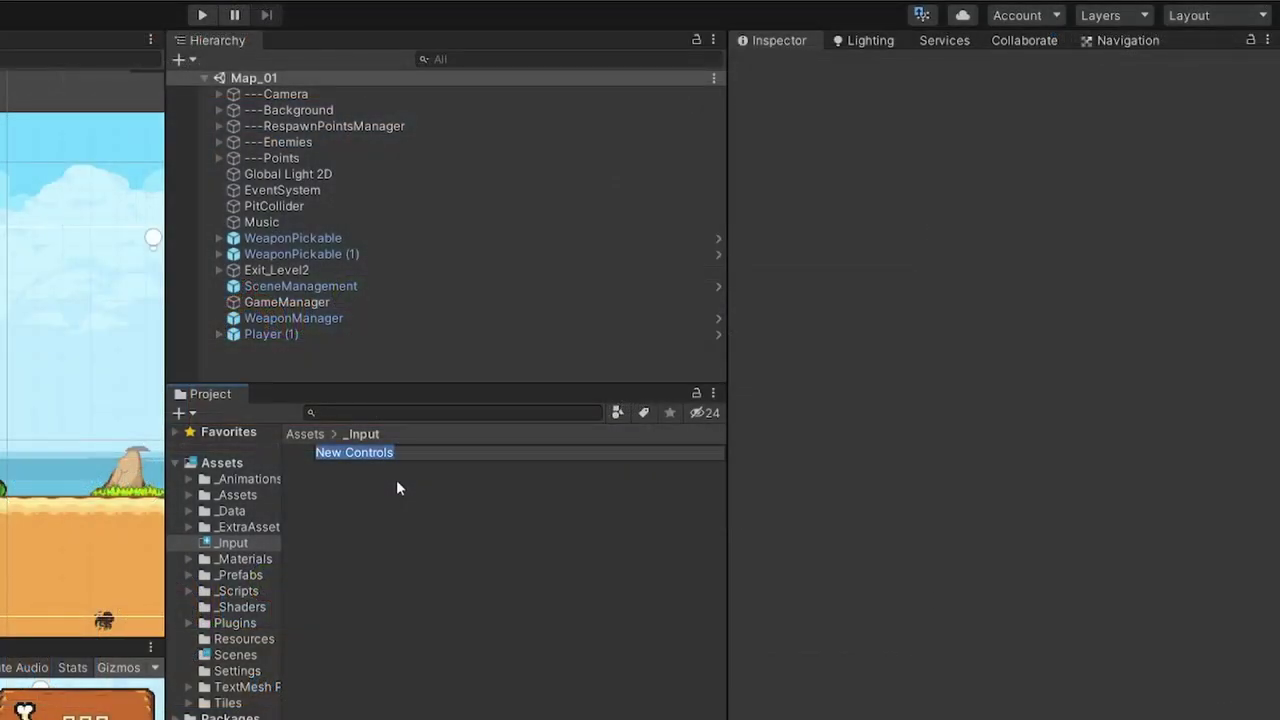
text(PlayerInputConfig)
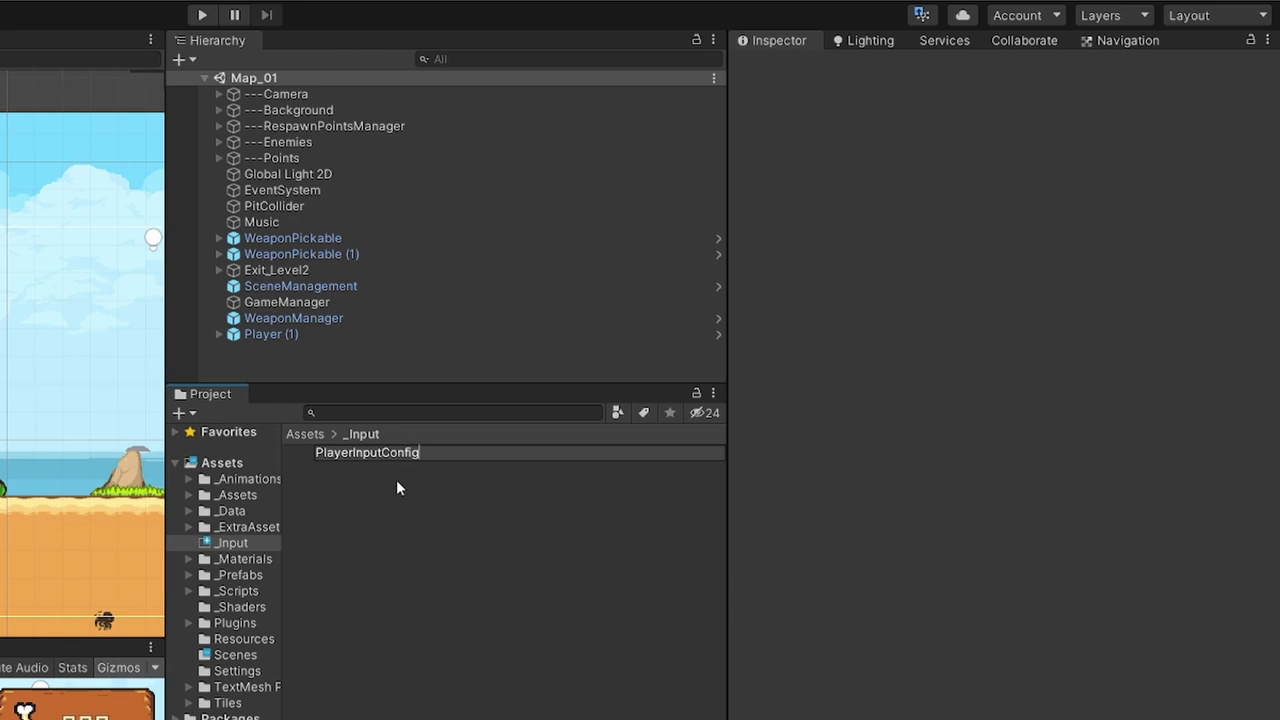
key(Return)
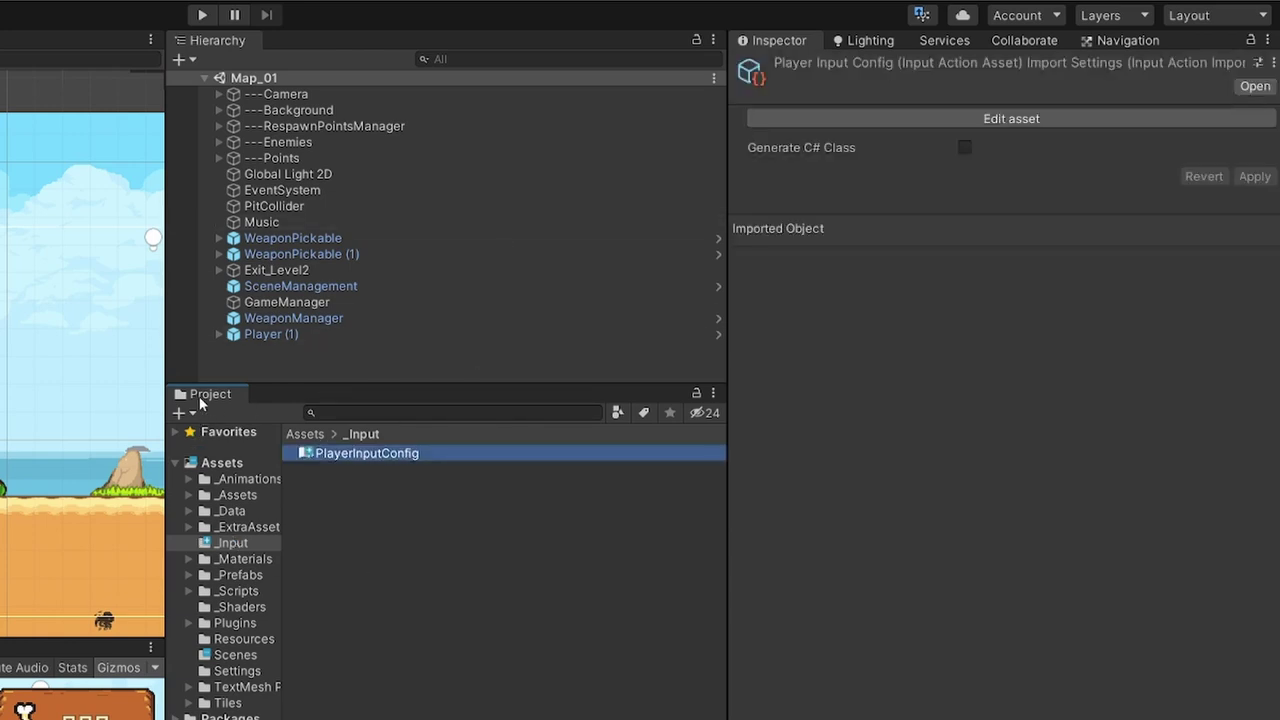
double_click(368, 456)
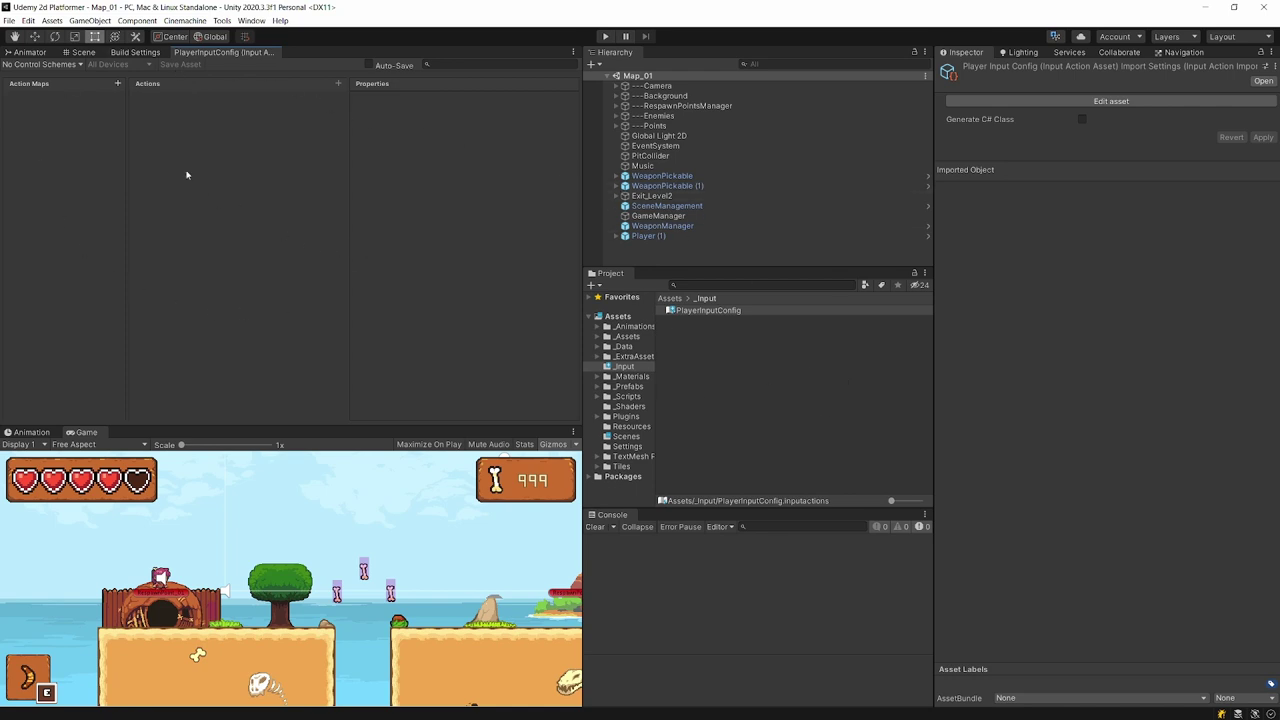
- Select the PlayerInputConfig asset and add a control scheme named Keyboard that requires the Keyboard device
click(626, 177)
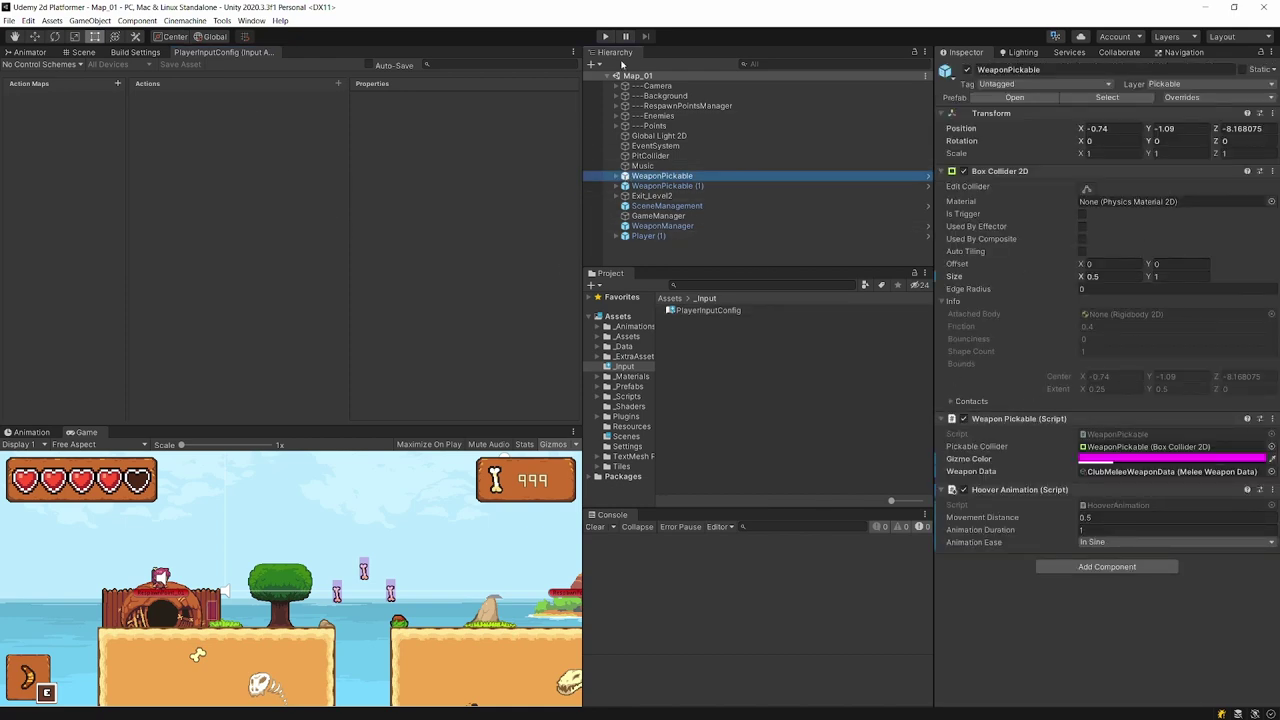
click(703, 310)
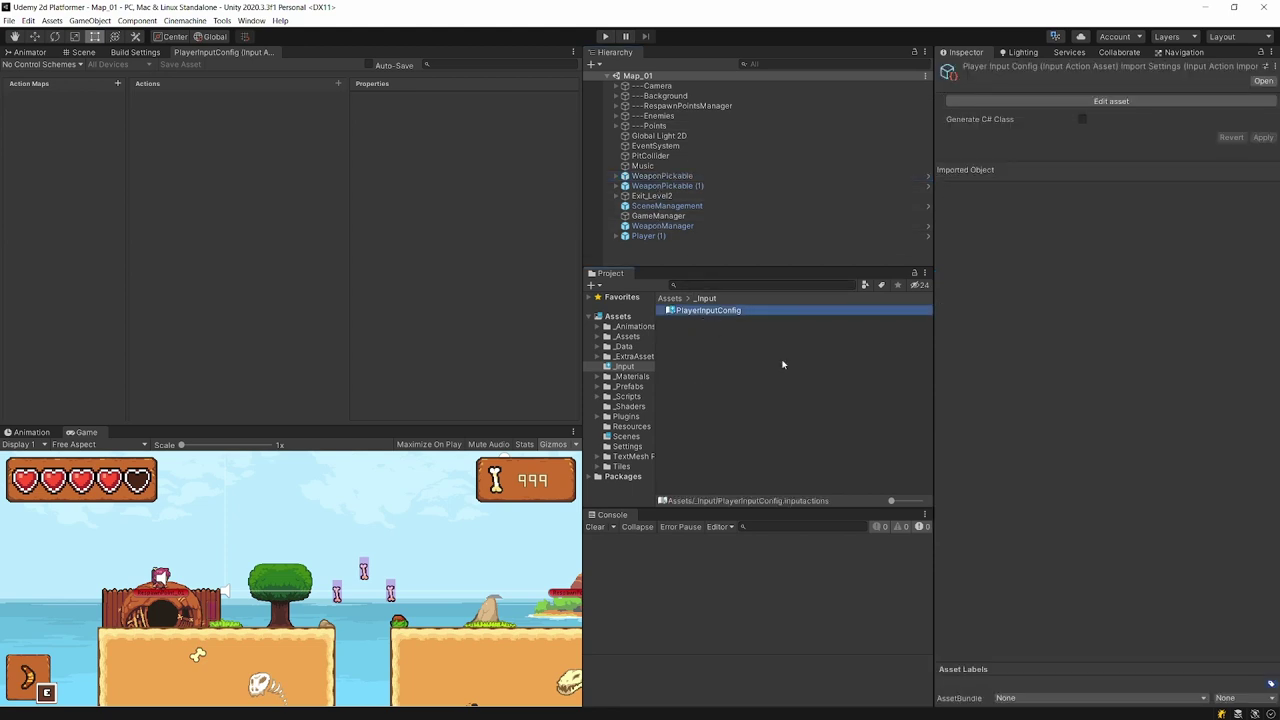
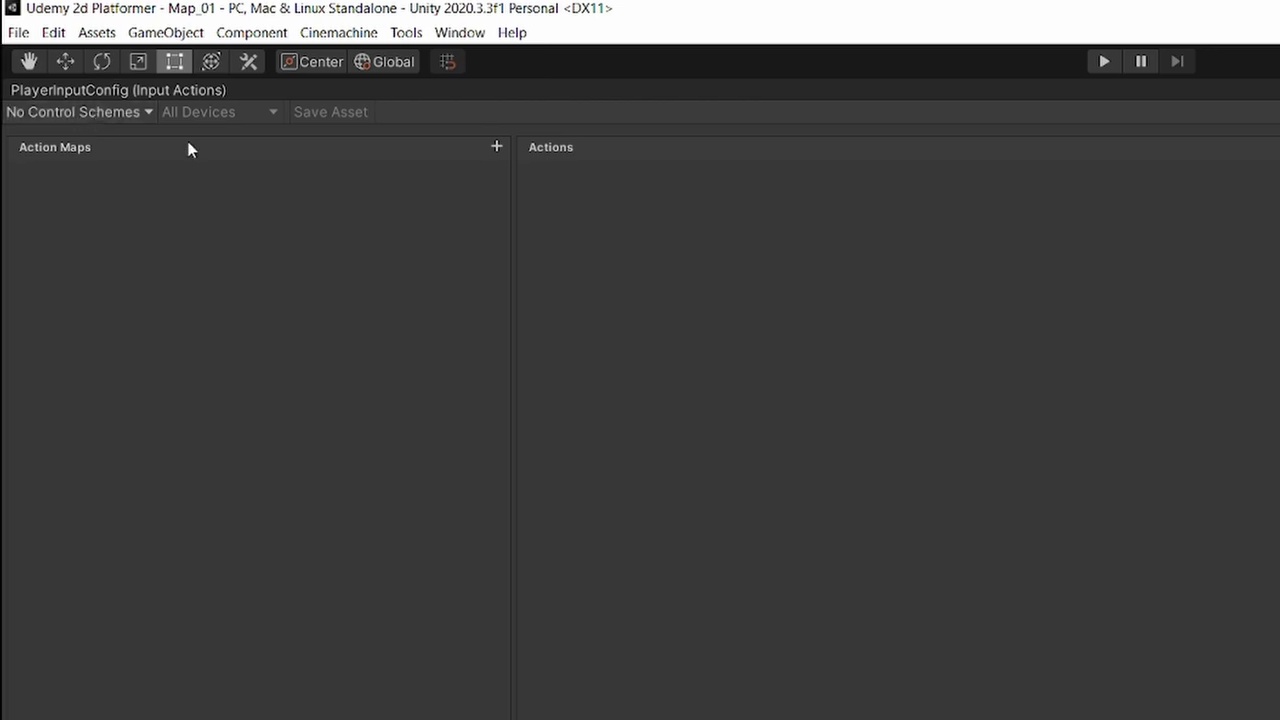
click(102, 118)
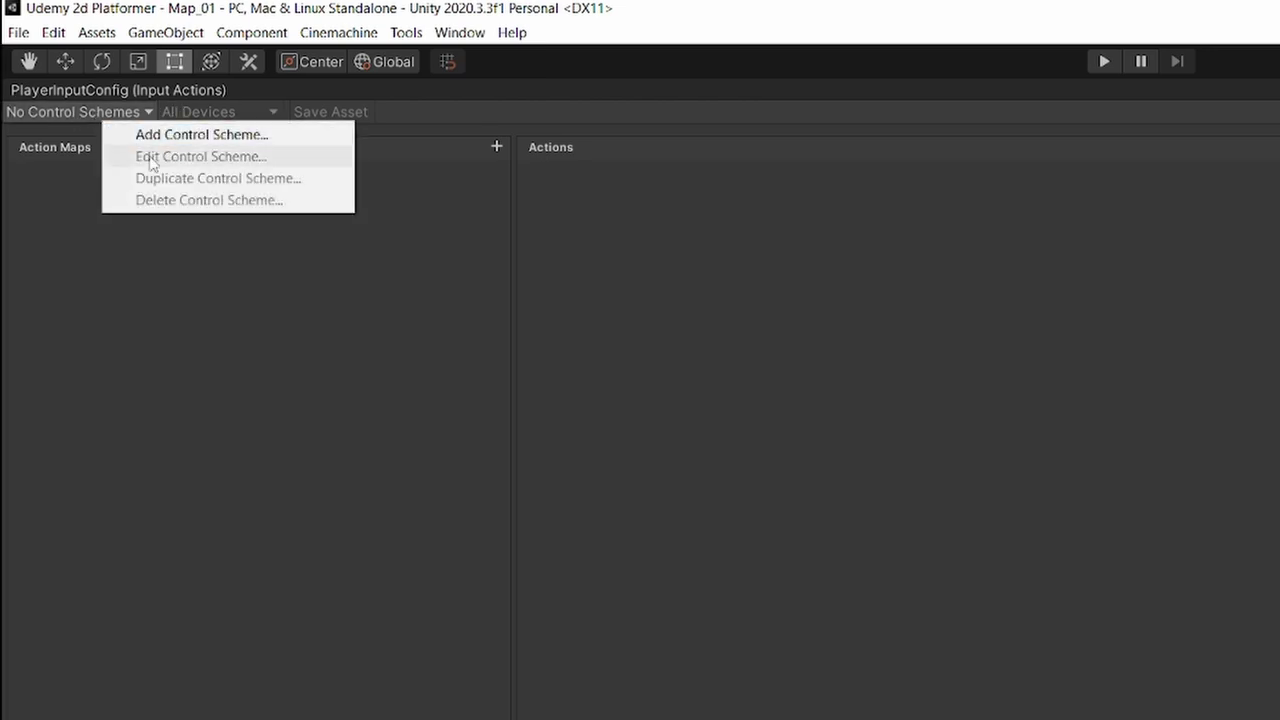
click(172, 134)
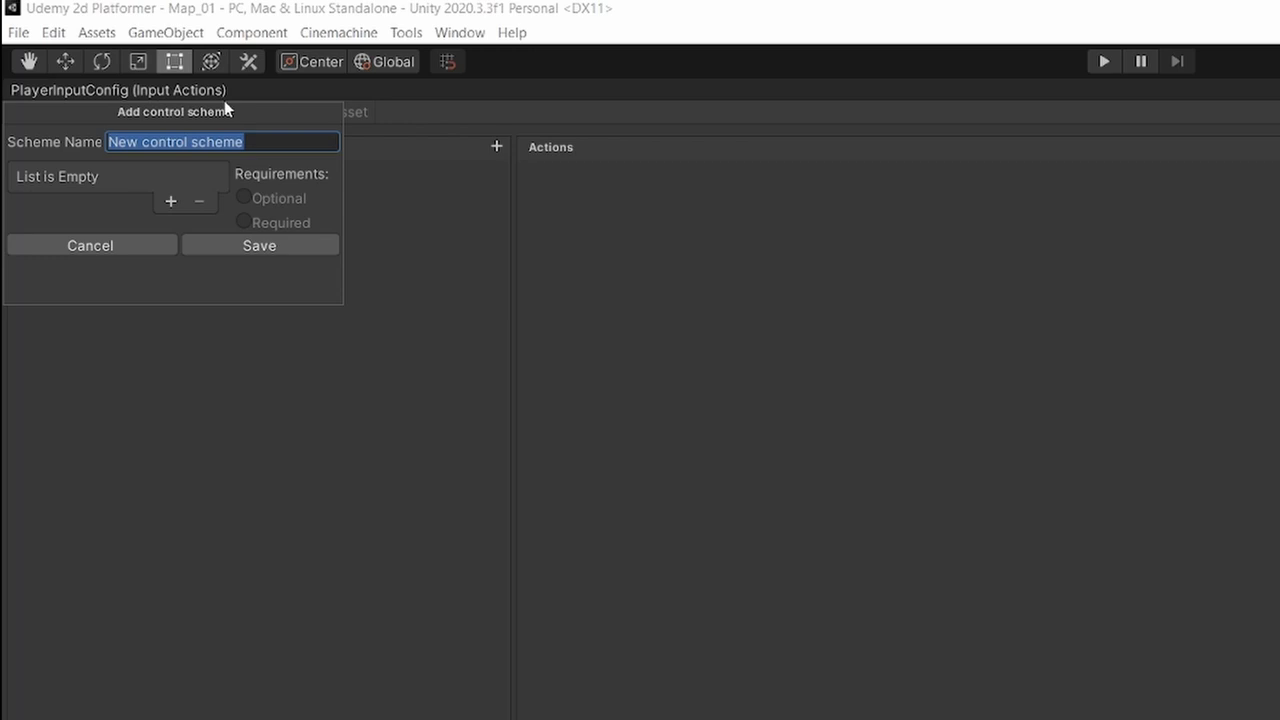
text(Keyboard)
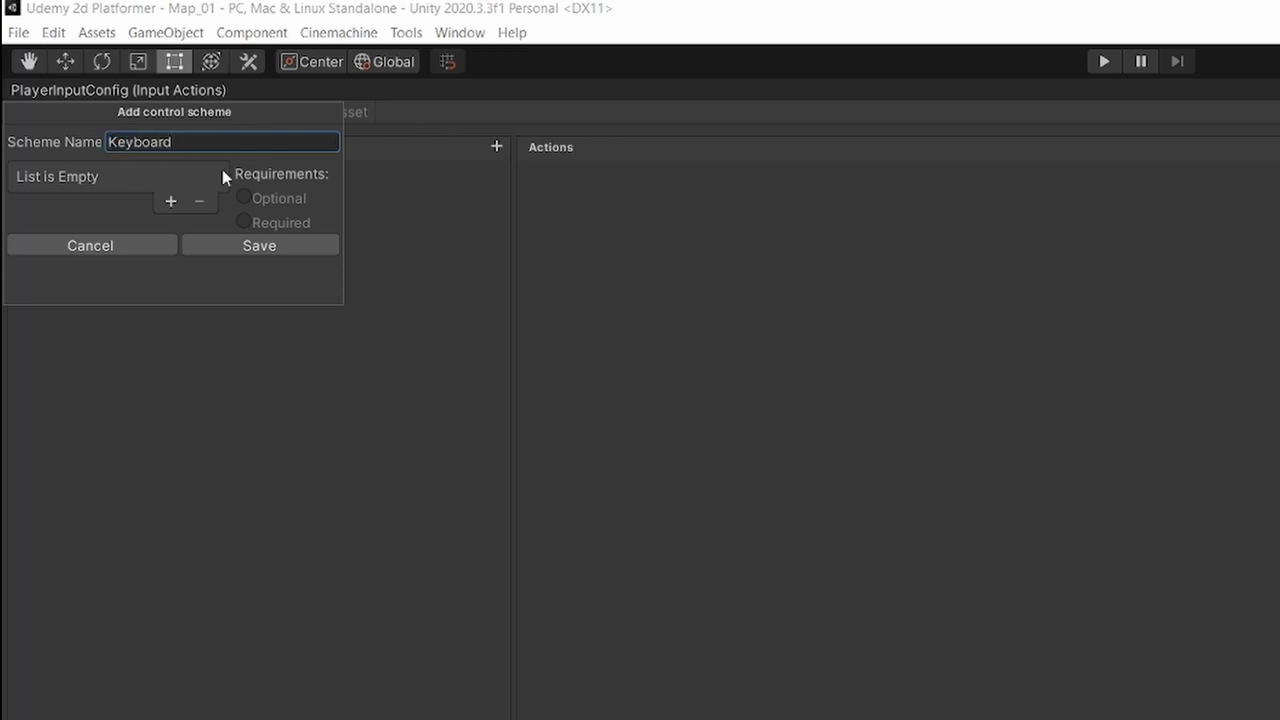
click(170, 201)
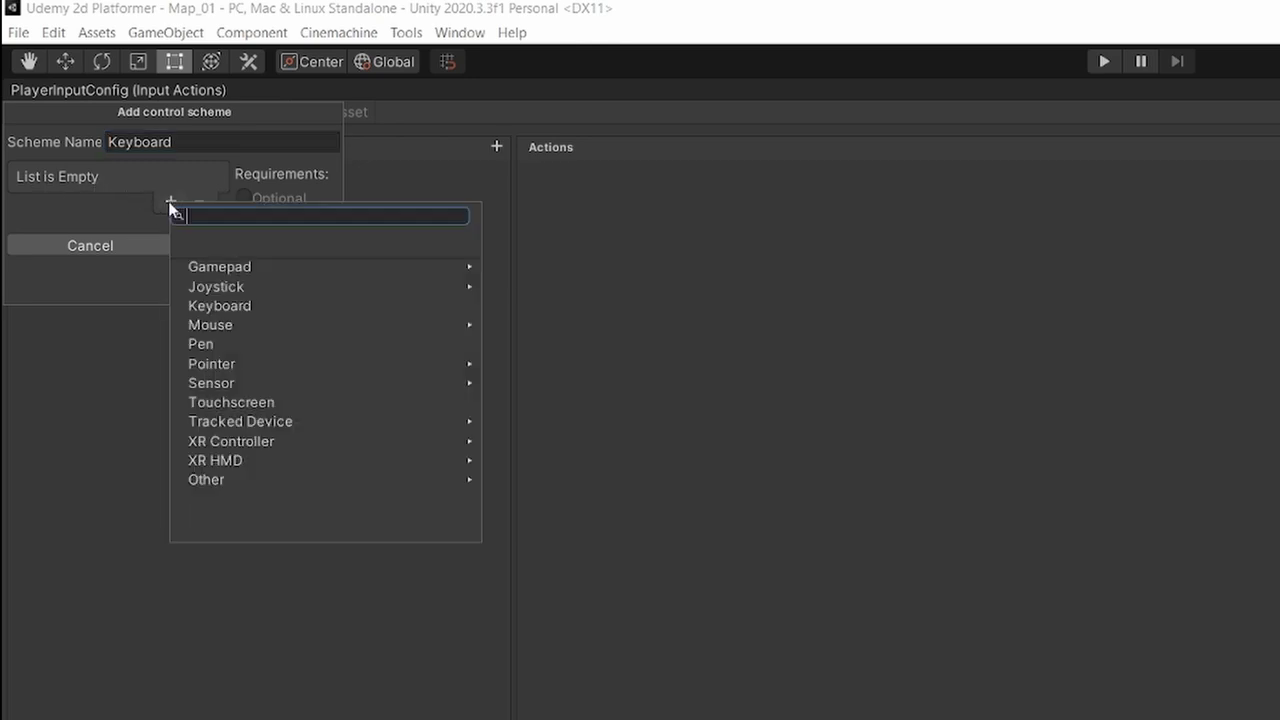
click(257, 307)
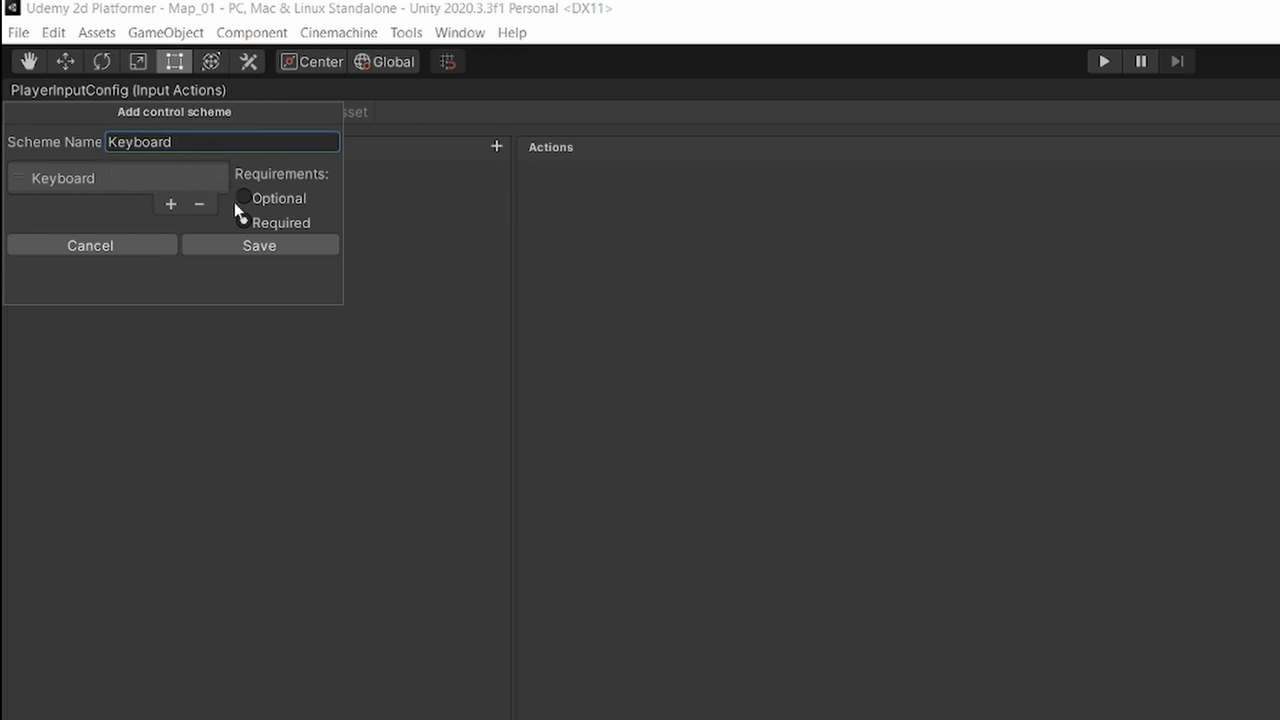
click(256, 246)
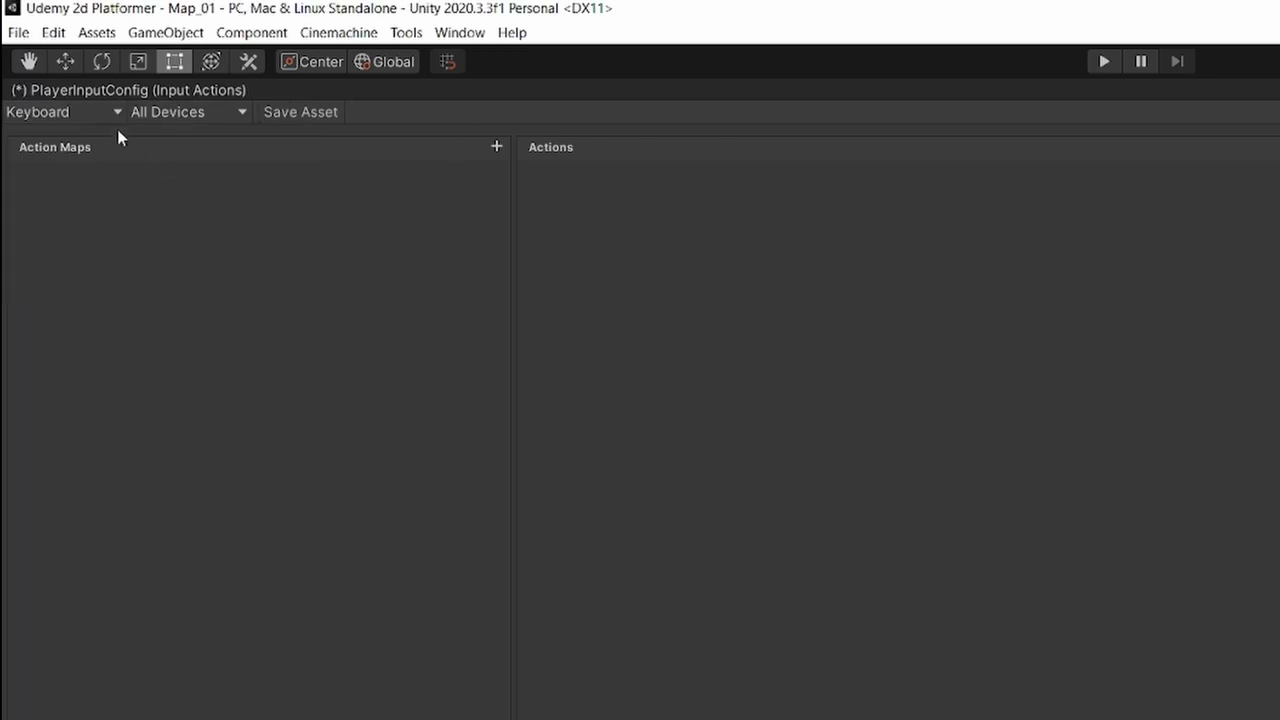
- Add a second control scheme named Gamepad that requires the generic Gamepad device
click(112, 112)
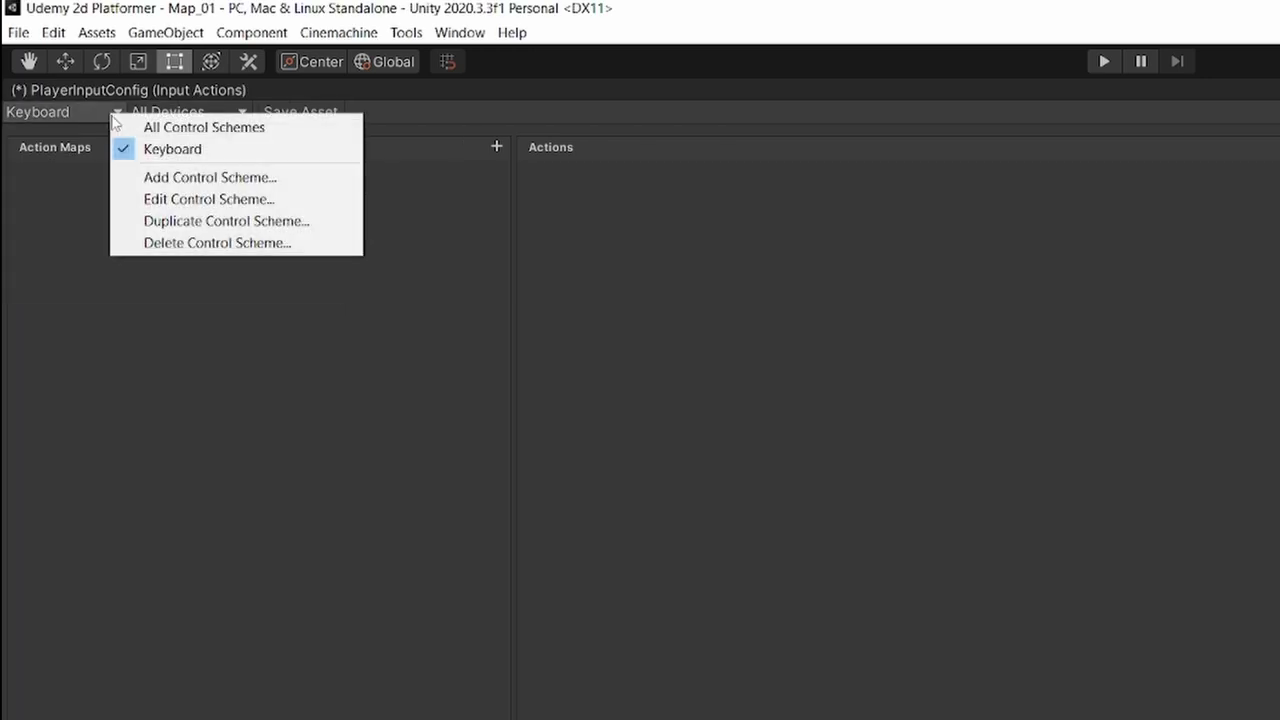
click(186, 177)
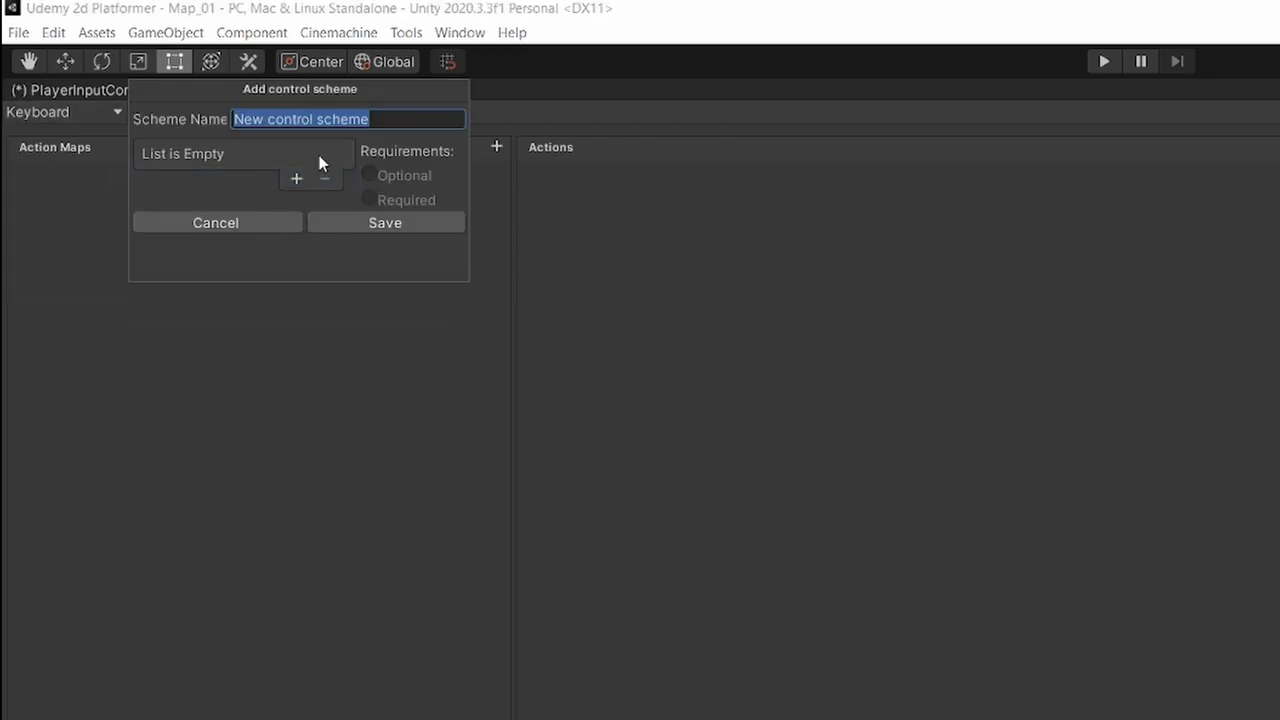
text(Gamepad)
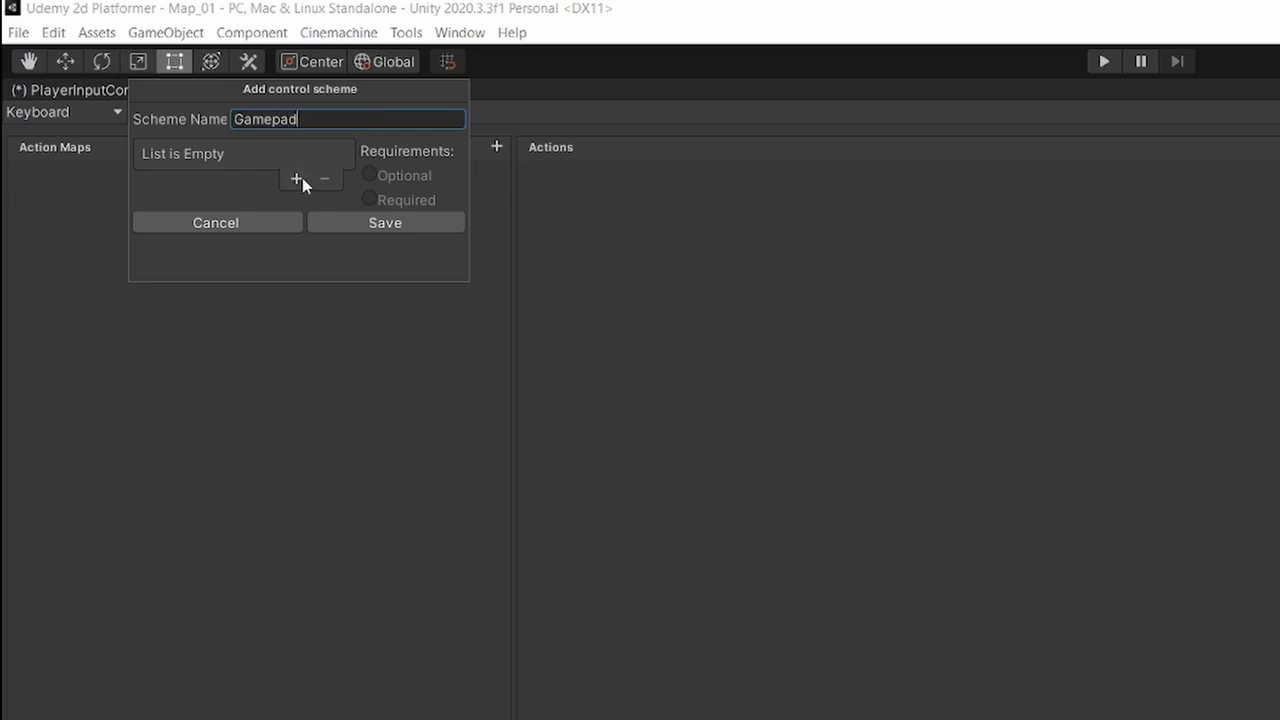
click(298, 178)
click(361, 246)
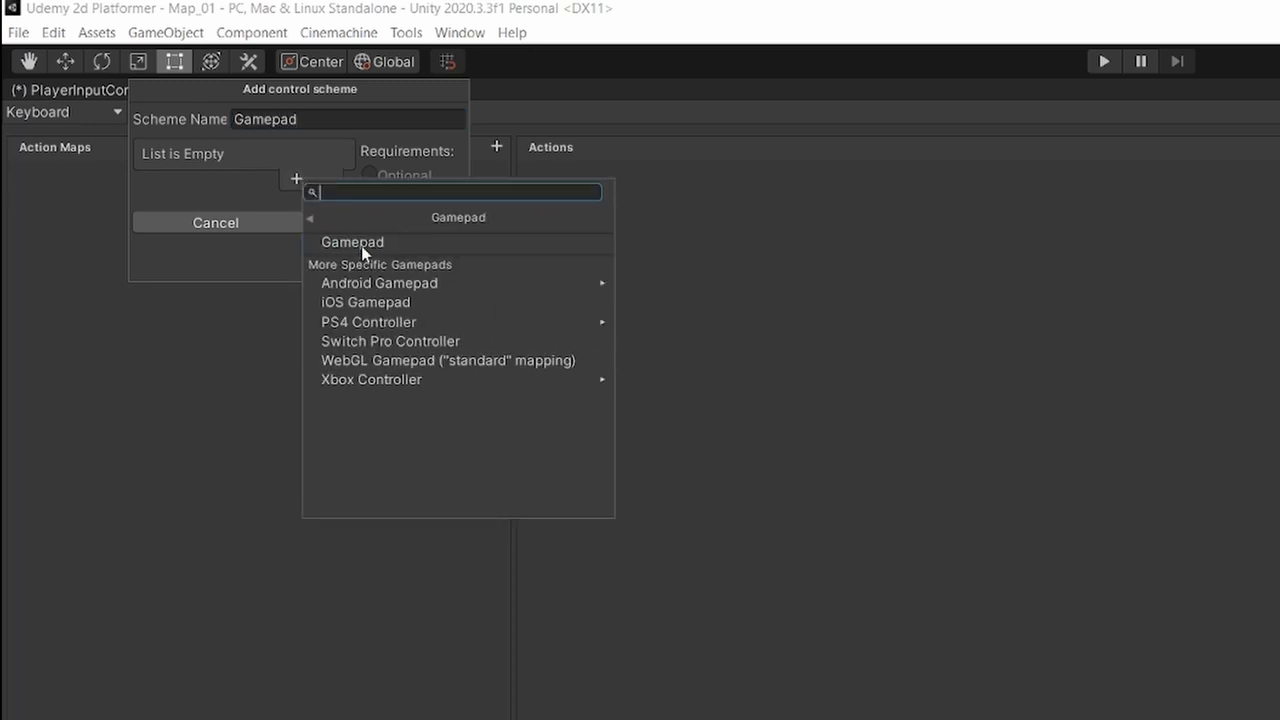
click(361, 247)
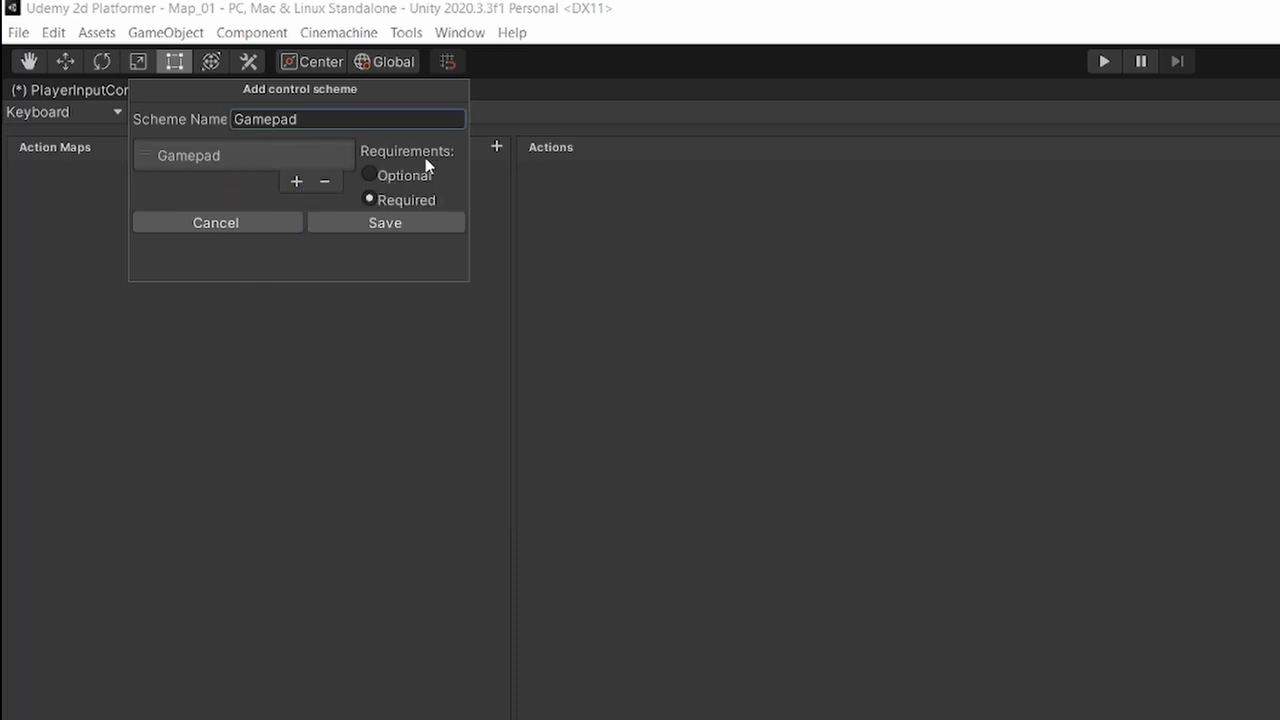
click(386, 222)
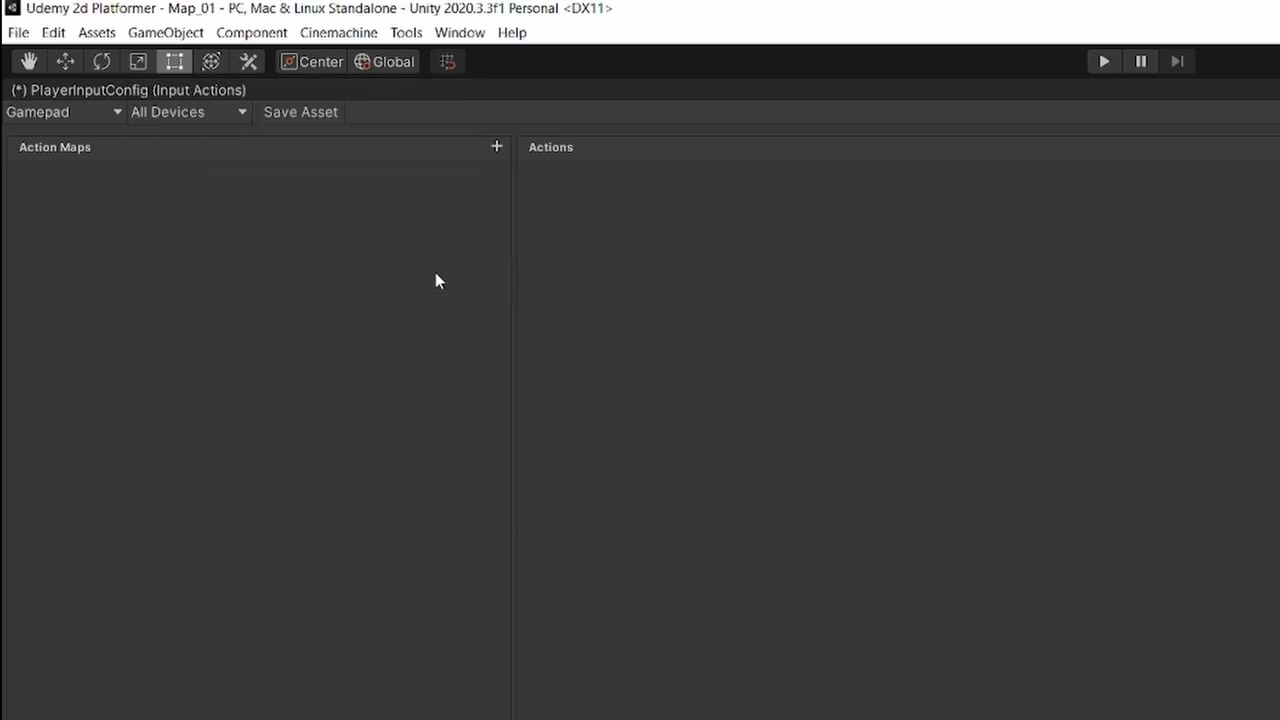
- Switch the active control scheme to Keyboard and back to Gamepad, and look over the available schemes
click(119, 116)
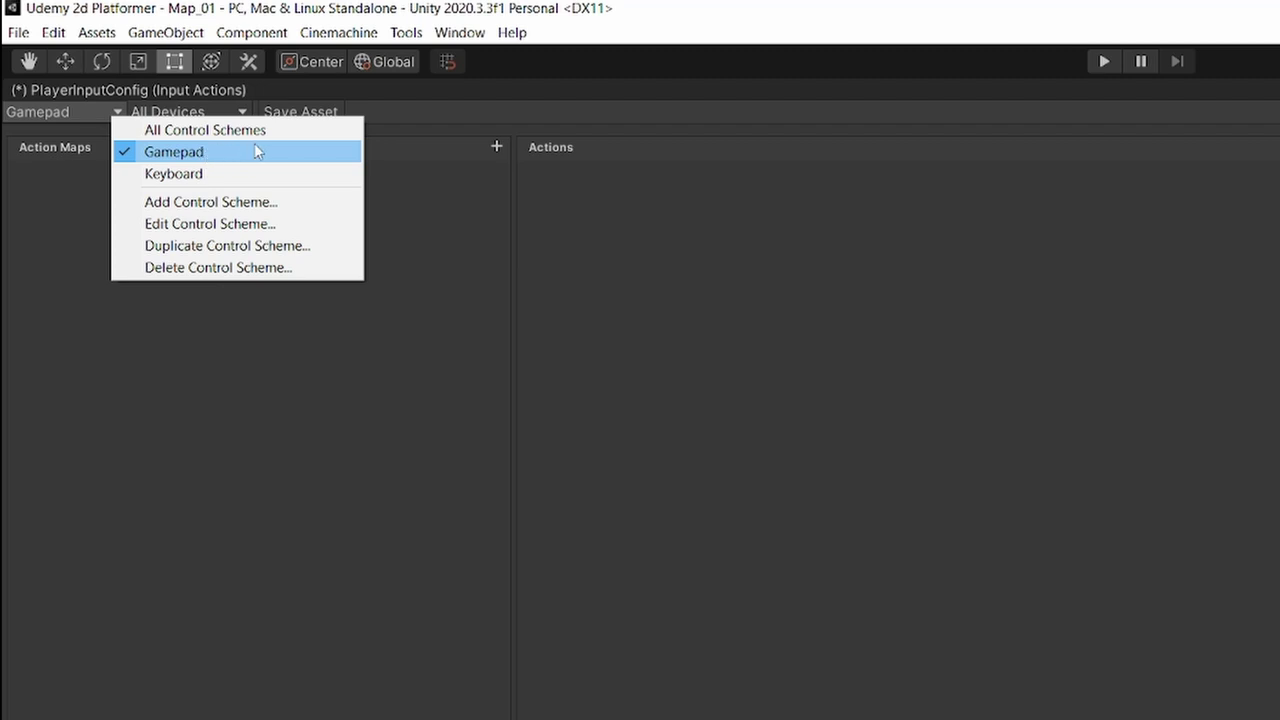
click(187, 180)
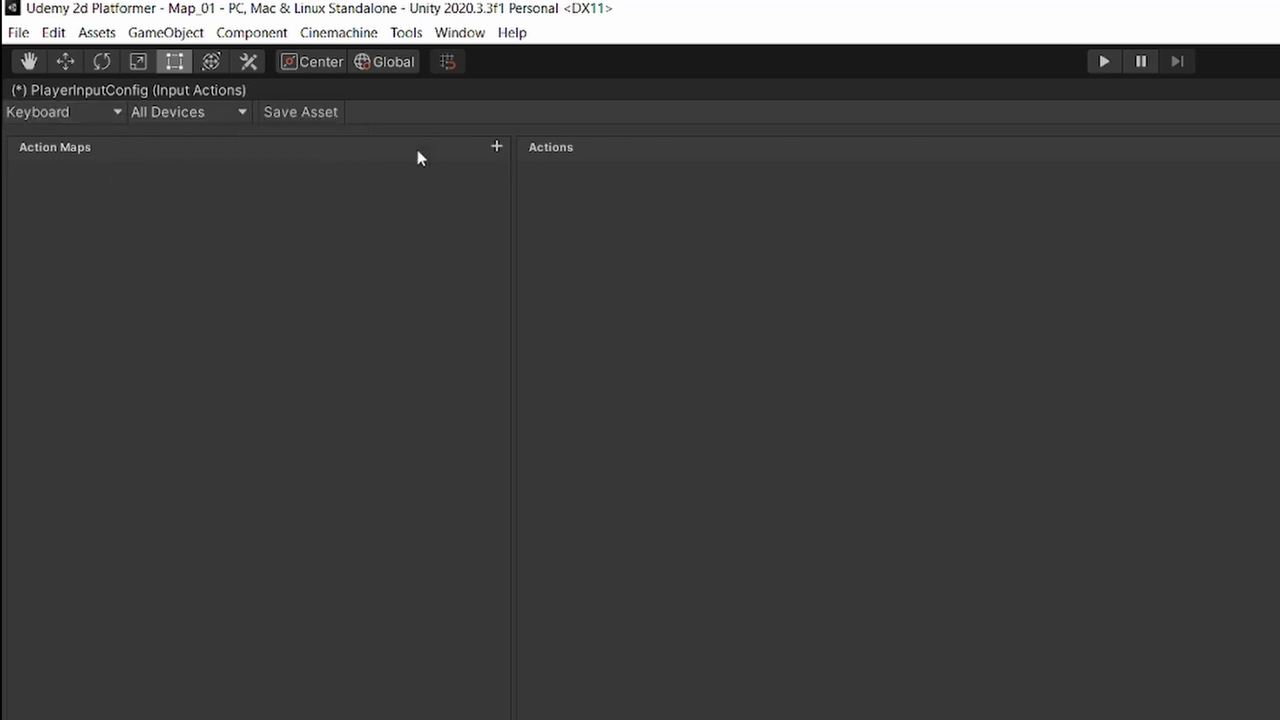
click(100, 113)
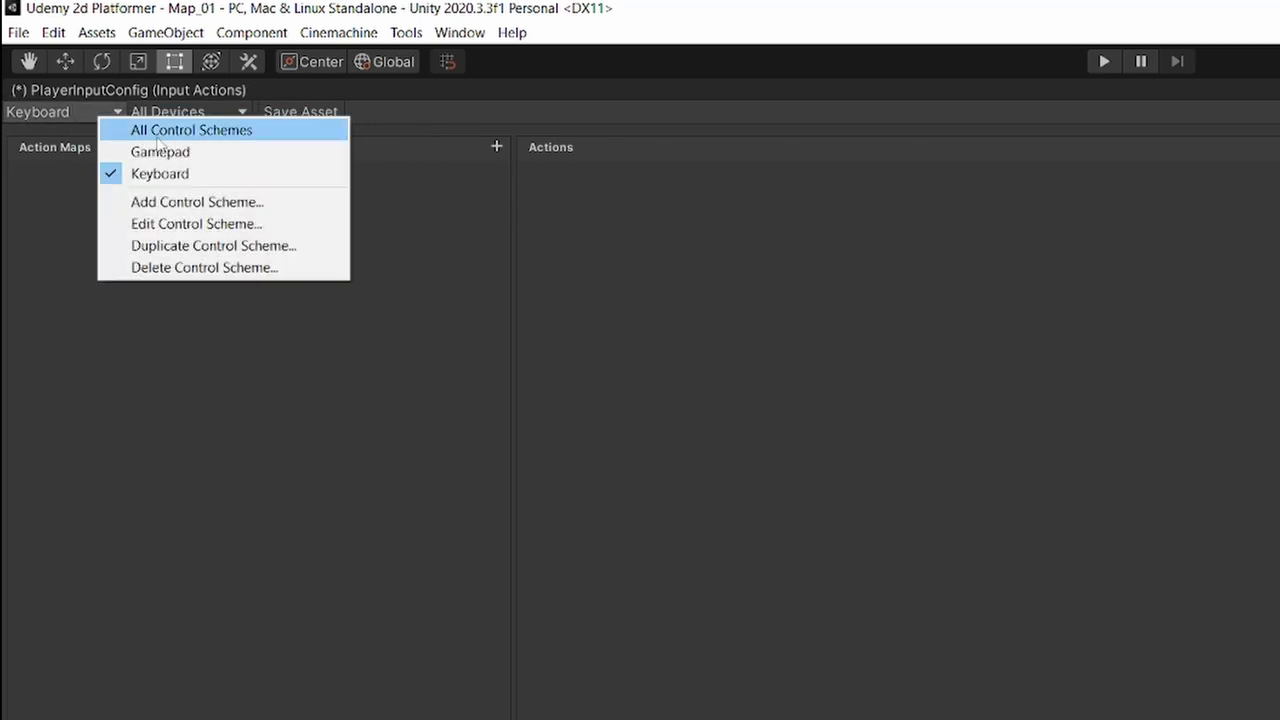
click(209, 158)
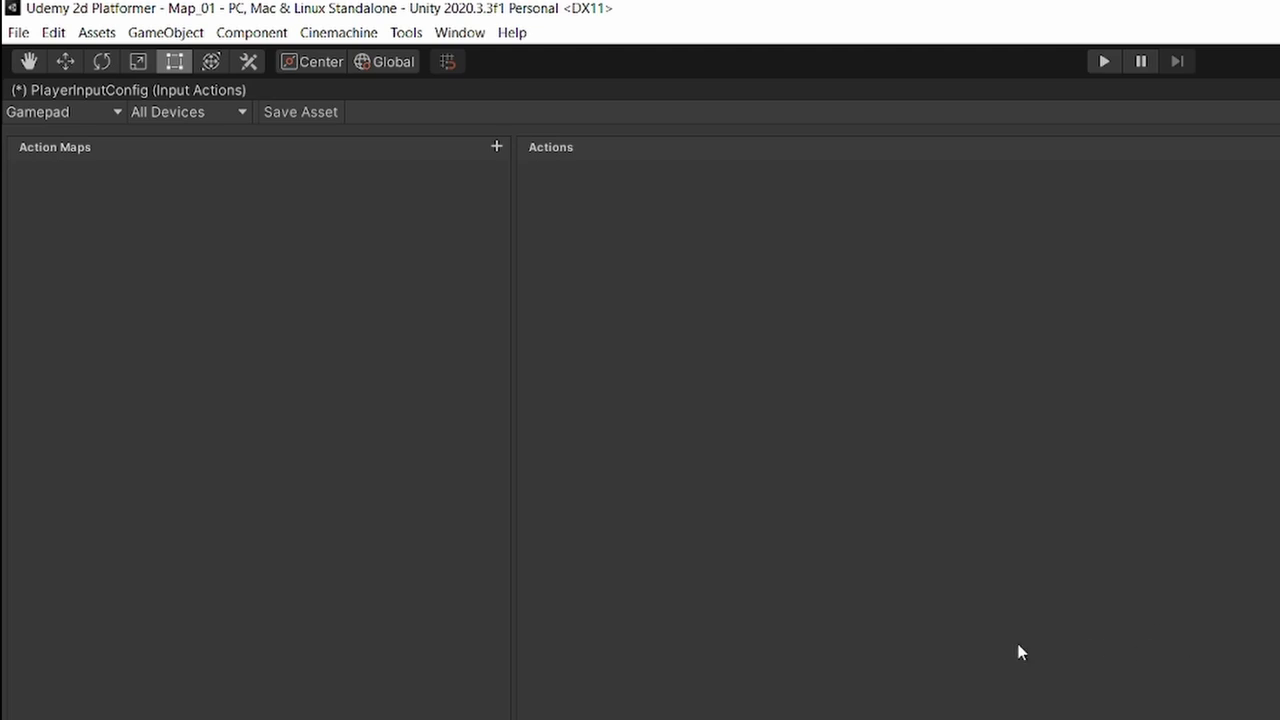
click(37, 116)
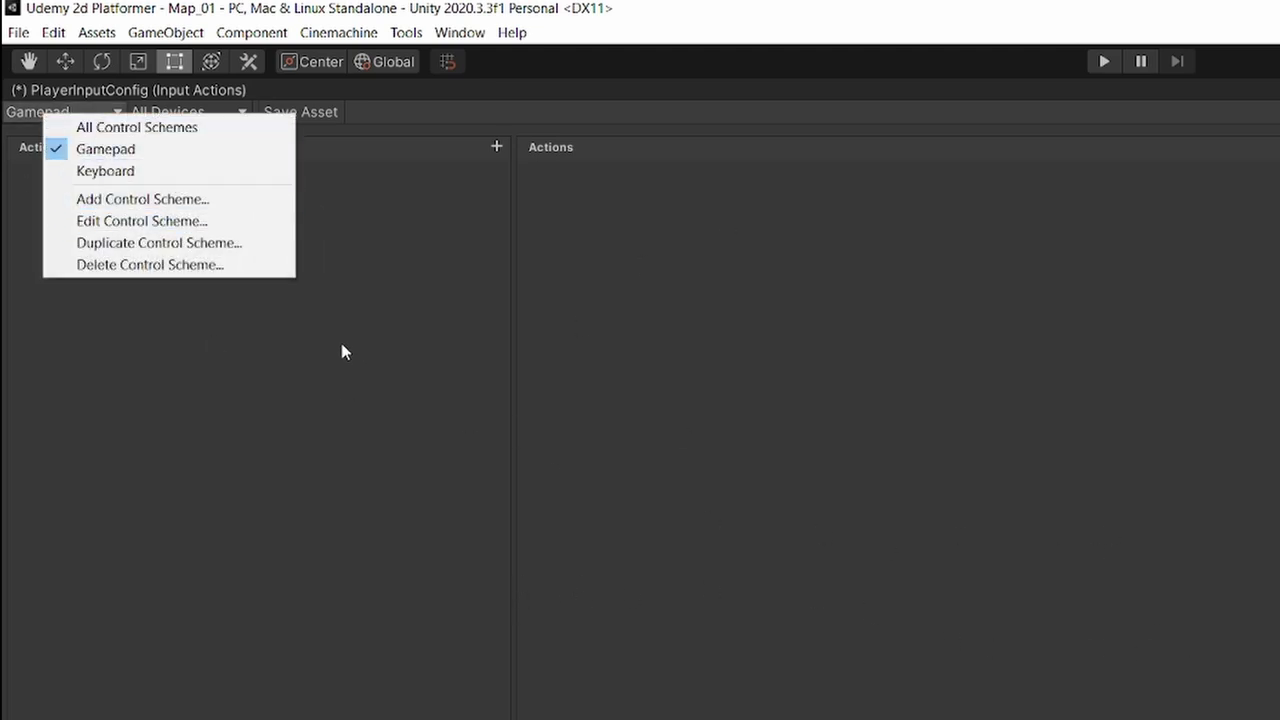
click(418, 388)
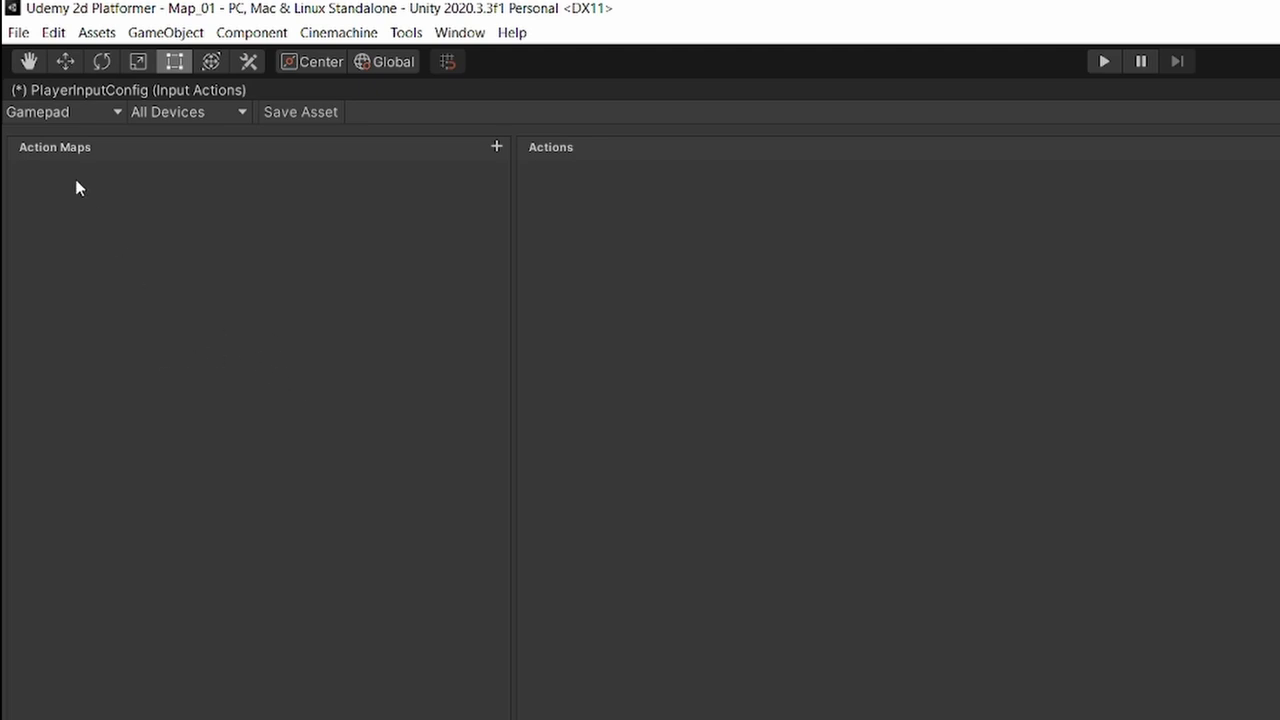
- Set the input actions editor to show all control schemes
click(70, 113)
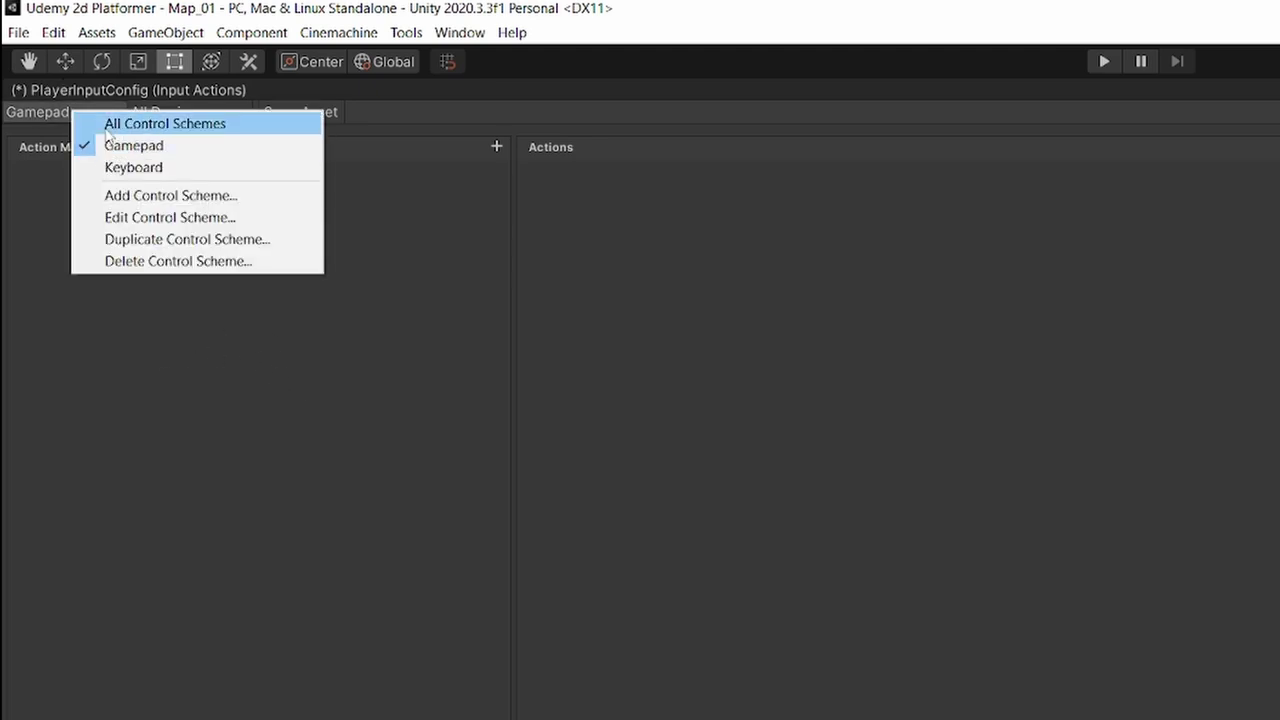
click(107, 126)
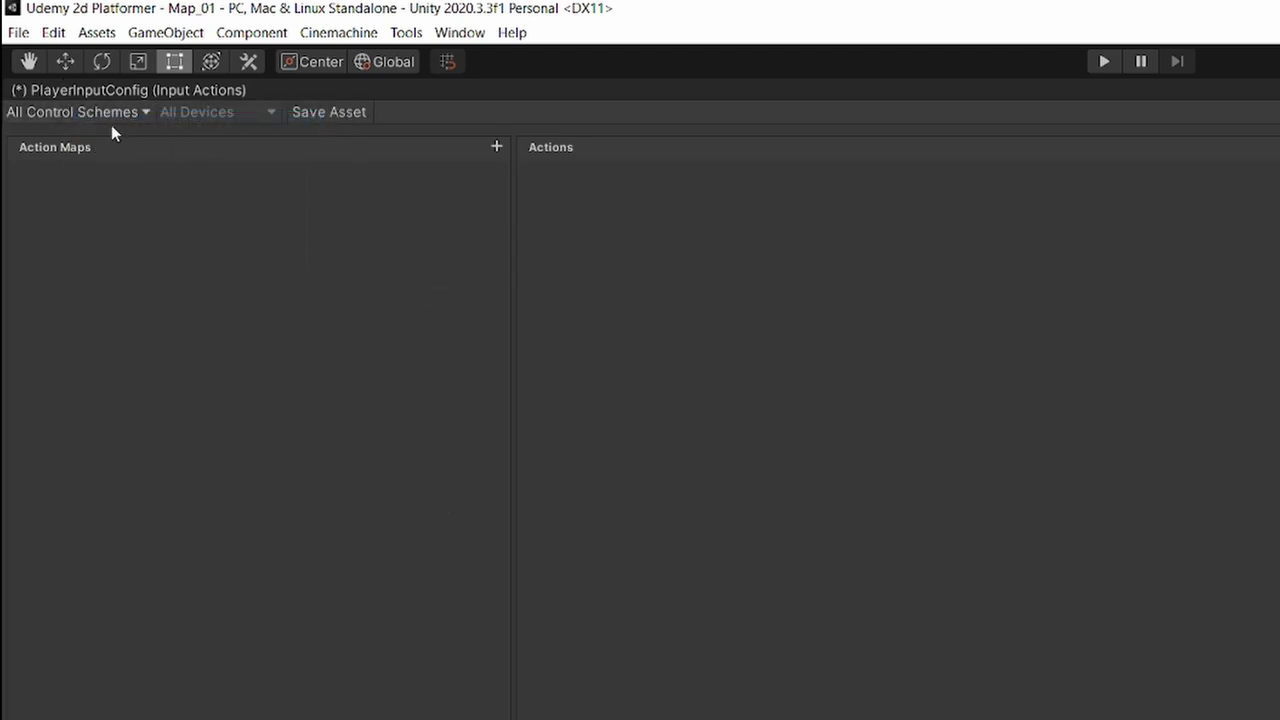
click(100, 113)
click(768, 325)
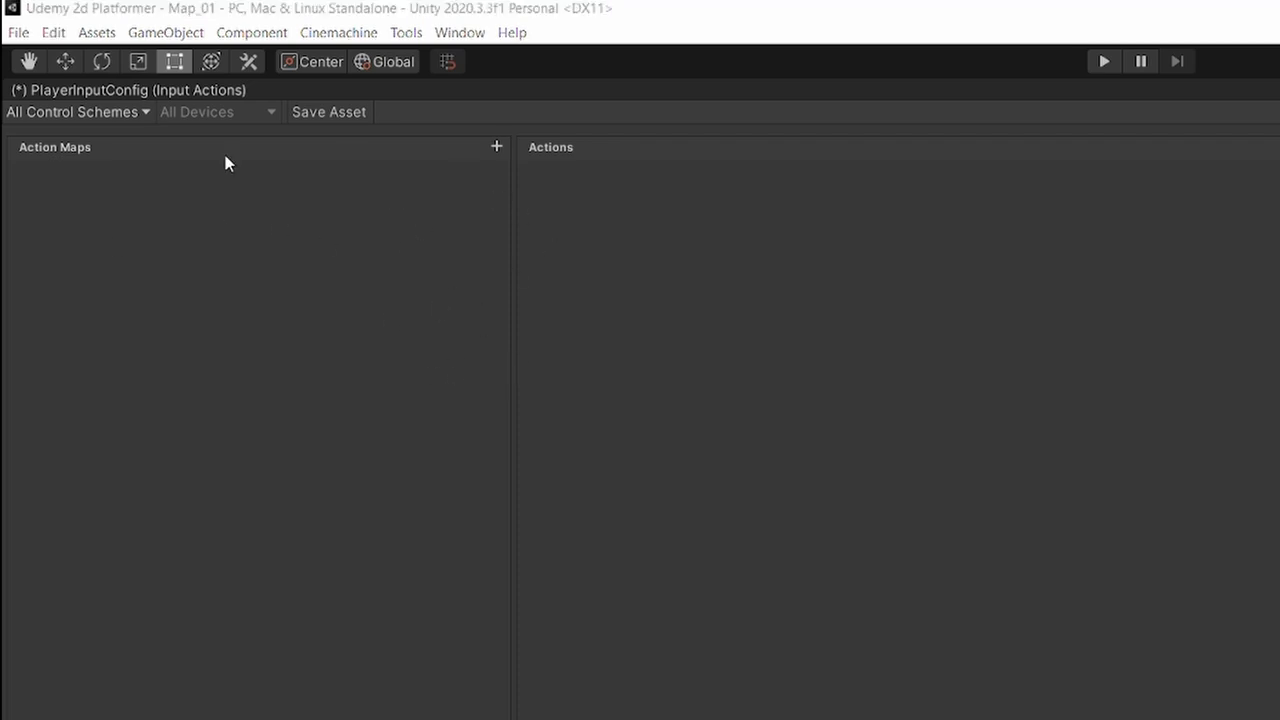
- Add two action maps named PlayerMovement and Menu
click(496, 147)
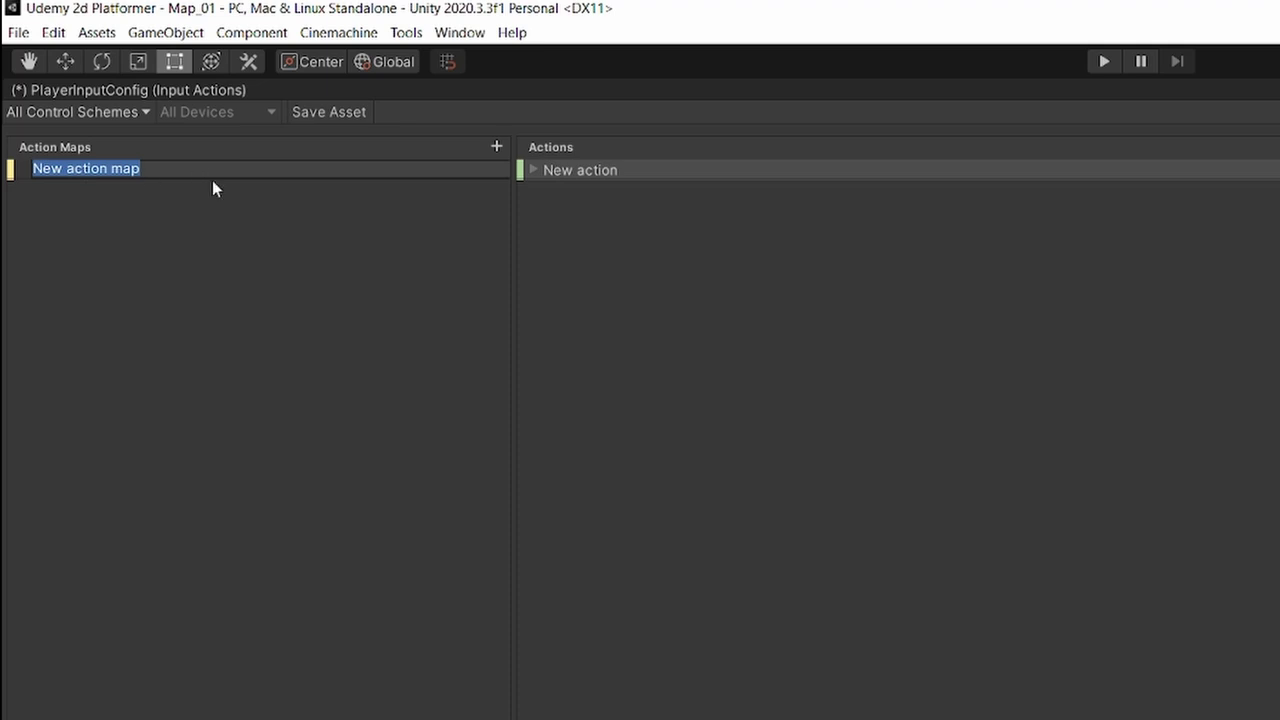
text(PlayerMovement)
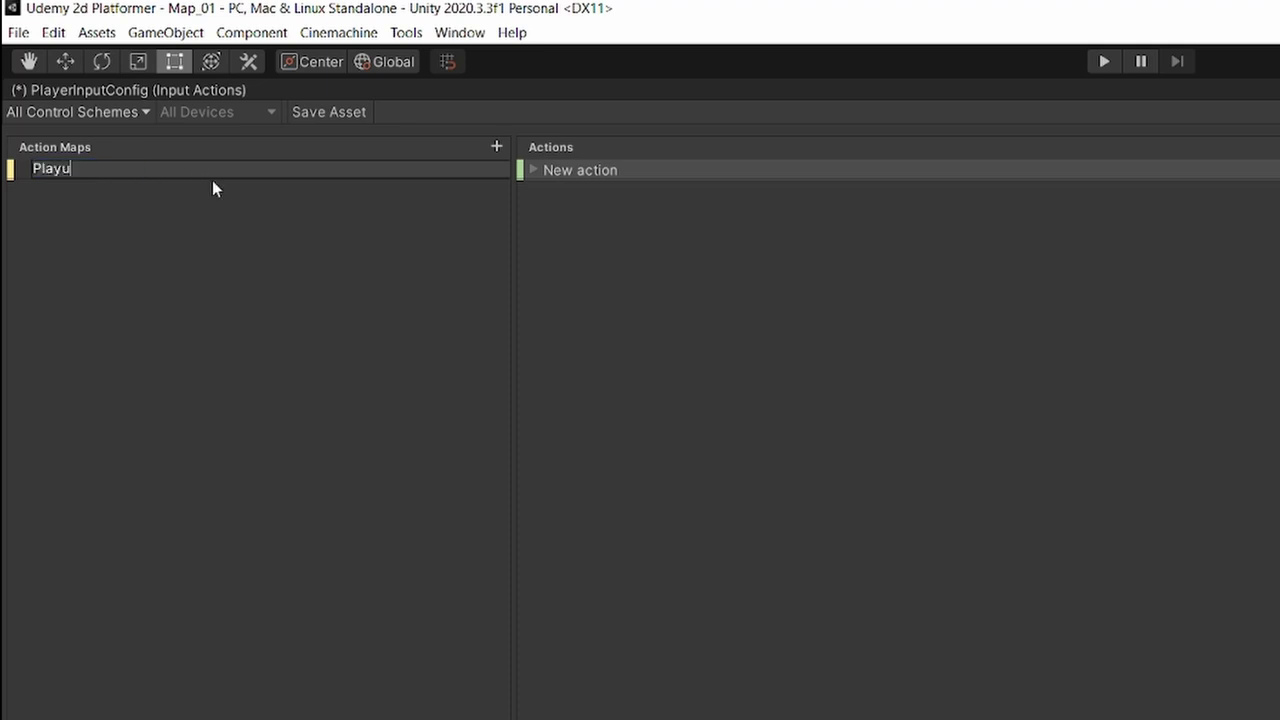
key(Return)
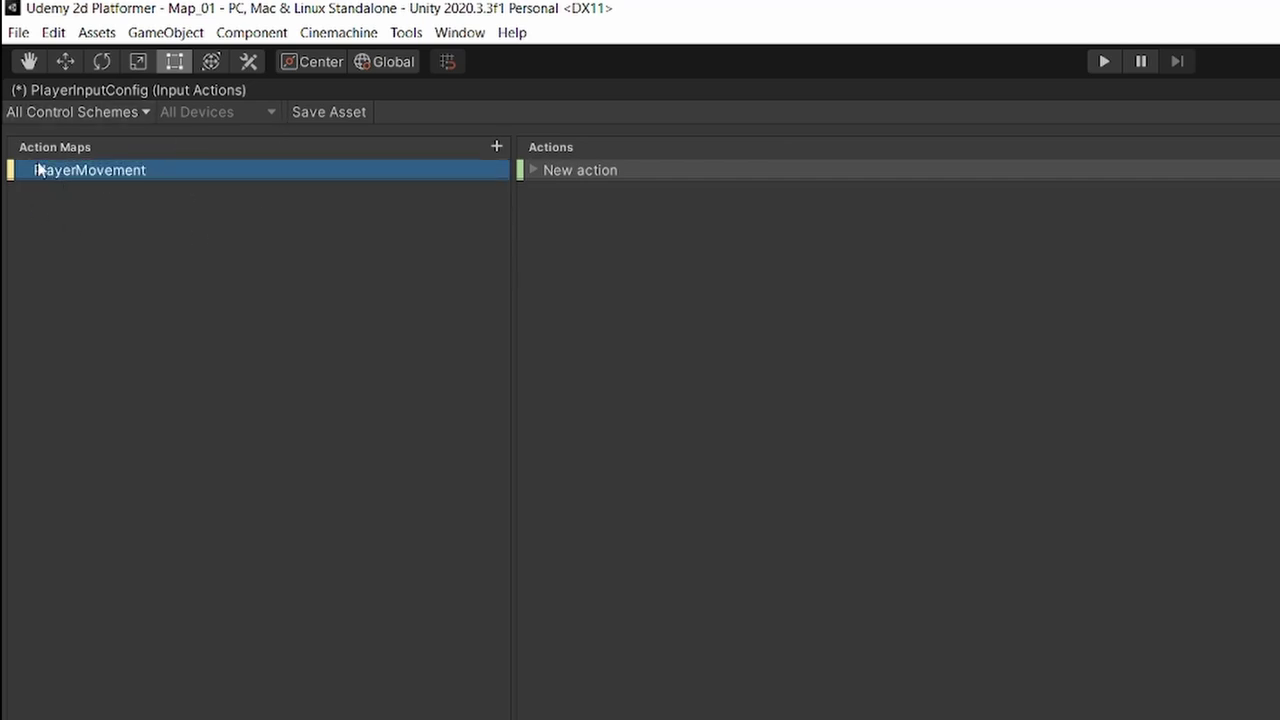
click(498, 150)
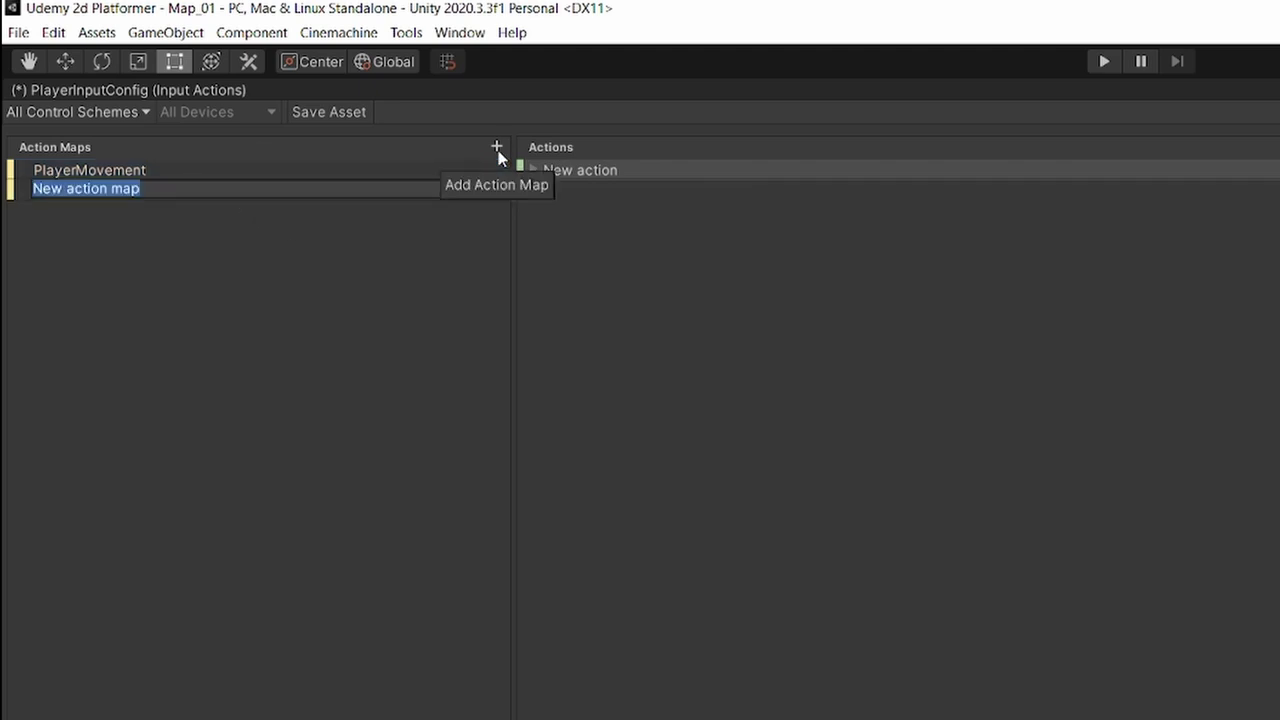
text(Menu)
key(Return)
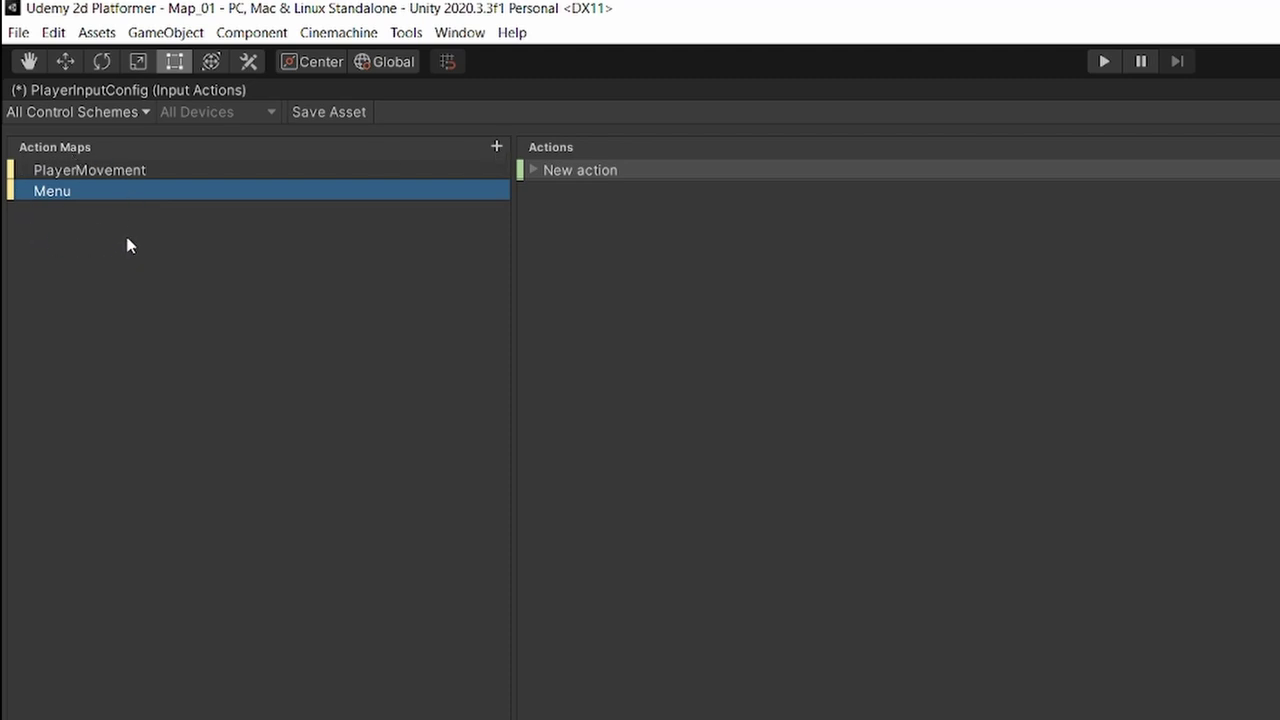
- Compare the PlayerMovement and Menu action maps and expand the default action in PlayerMovement to view its binding
click(147, 170)
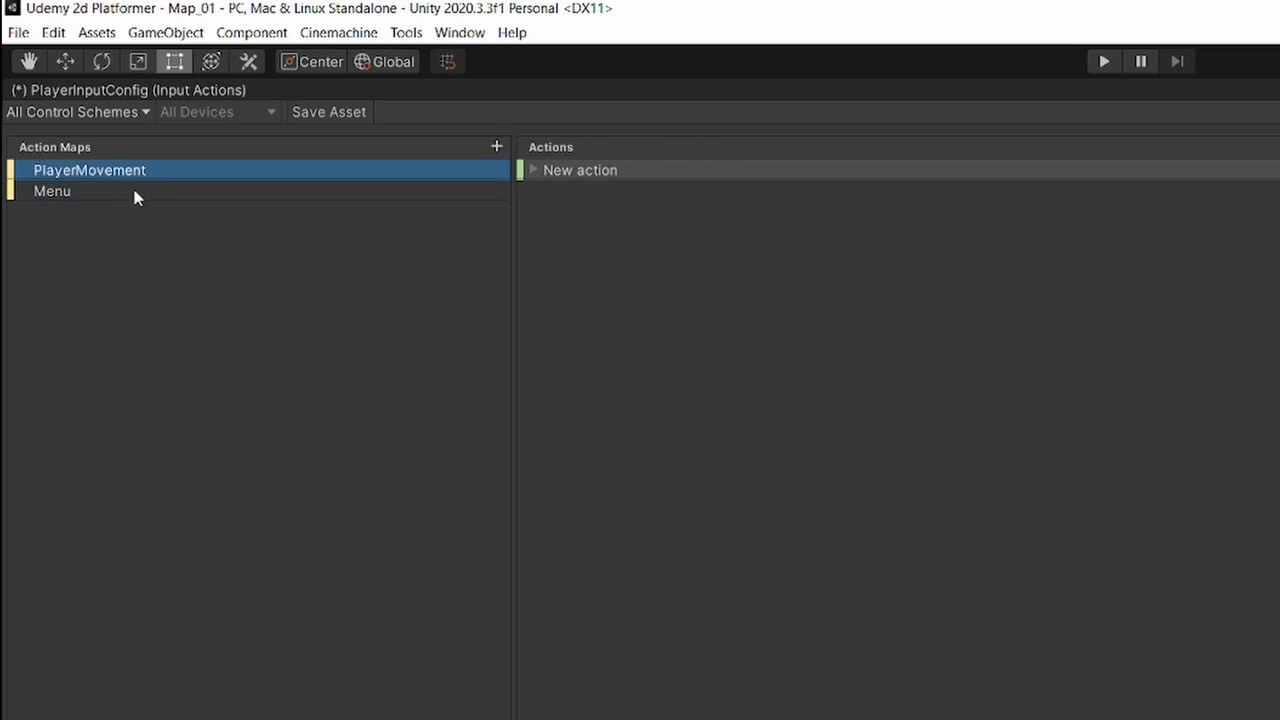
click(130, 194)
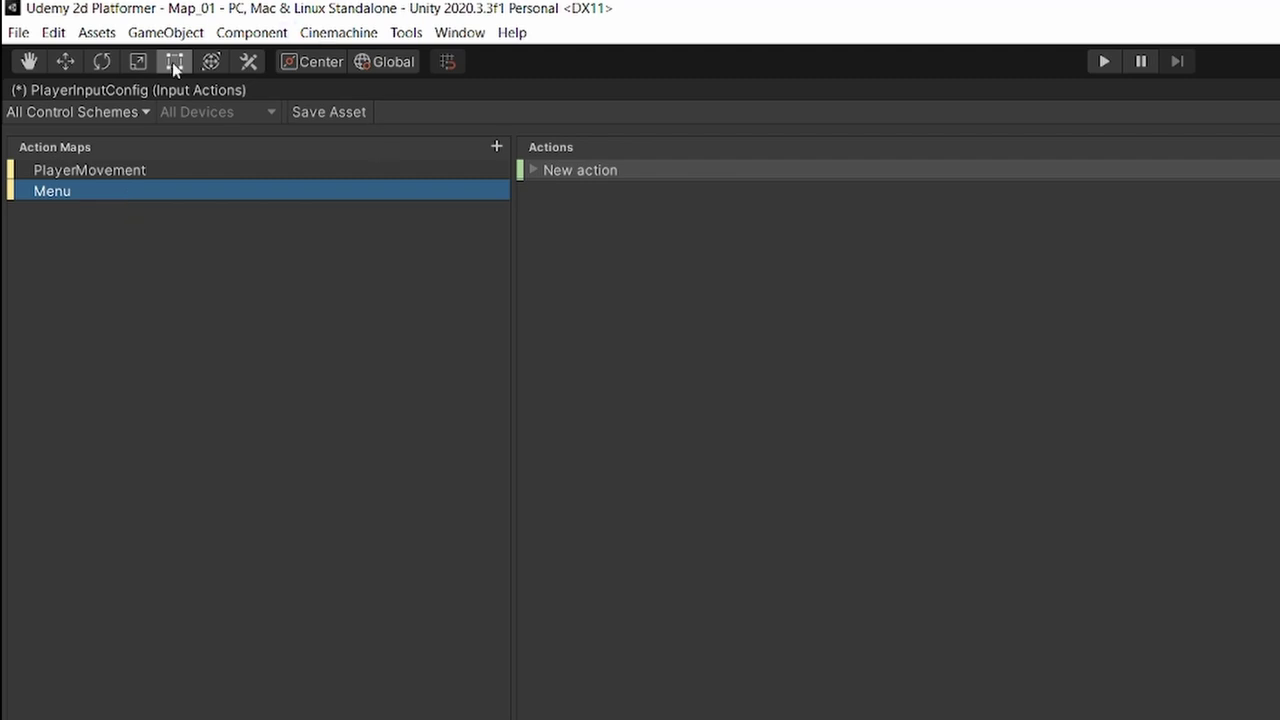
click(134, 171)
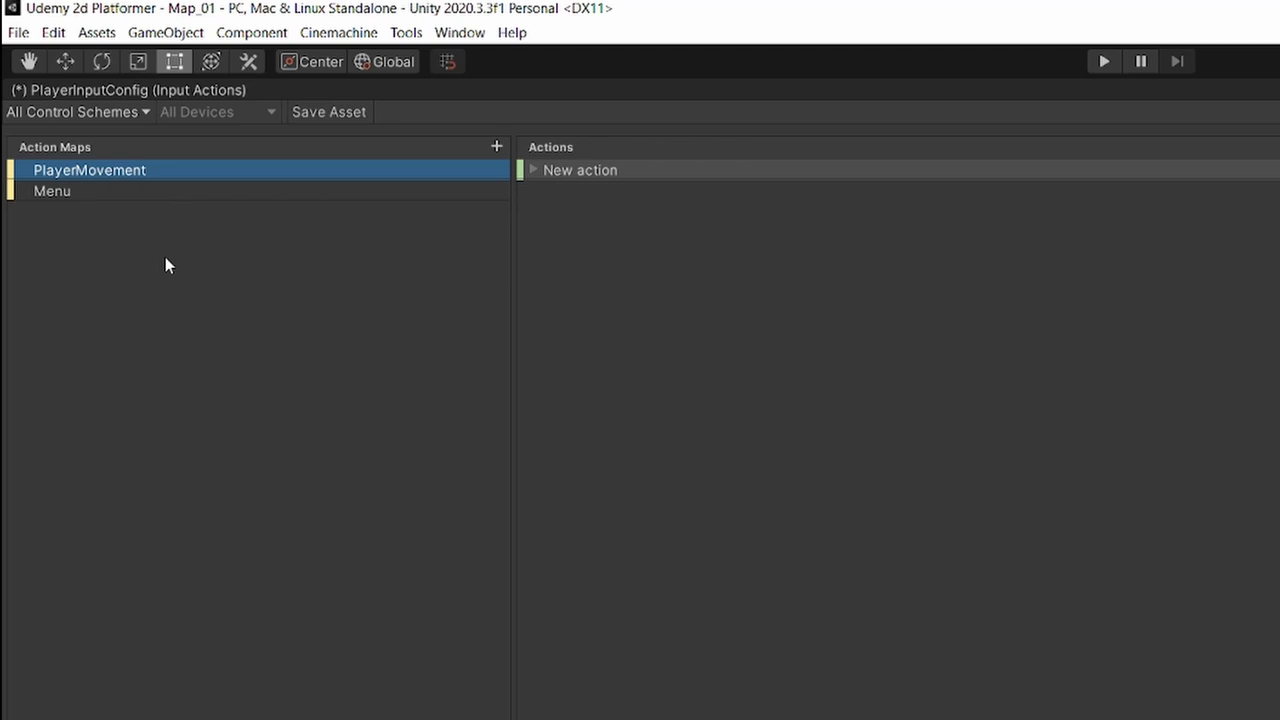
click(237, 191)
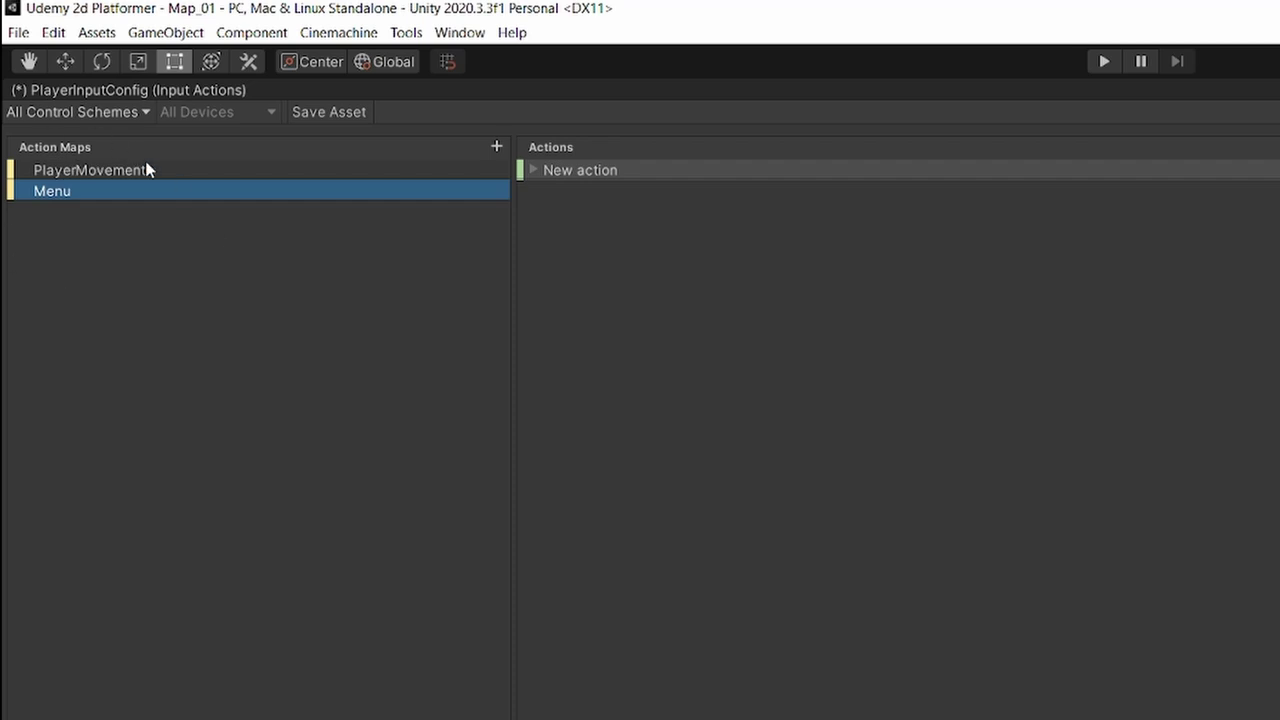
click(80, 172)
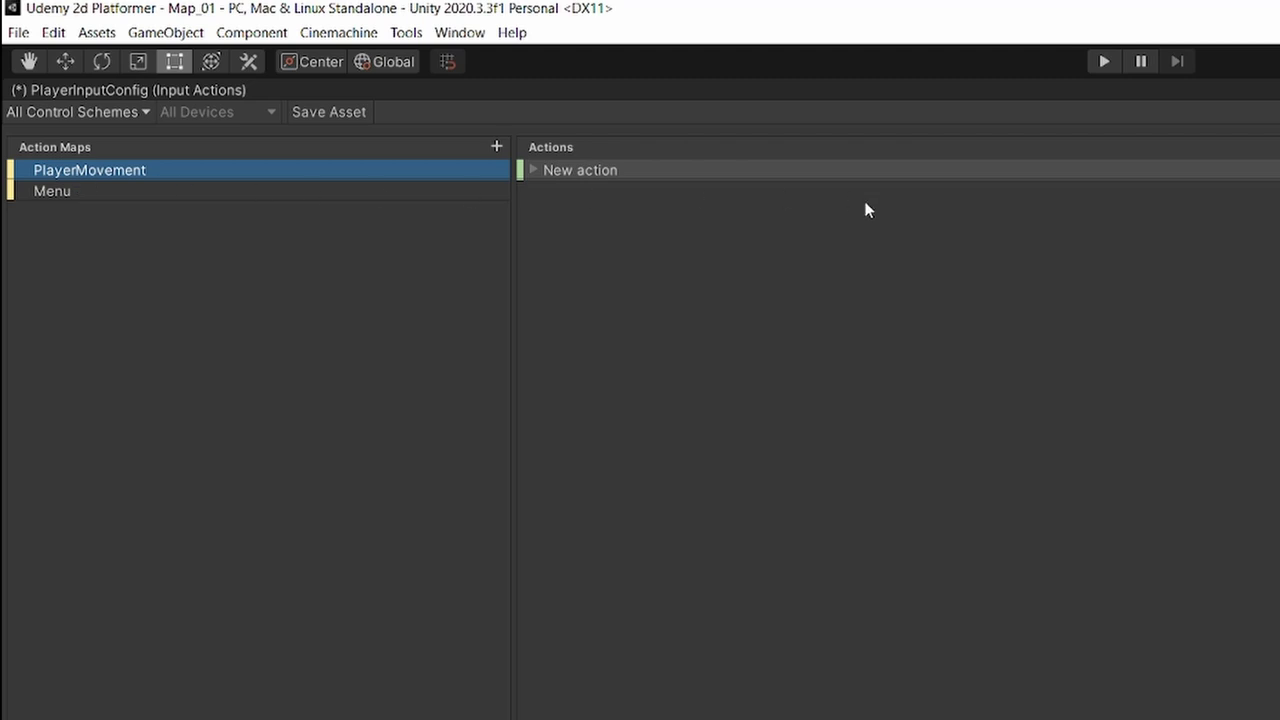
click(23, 171)
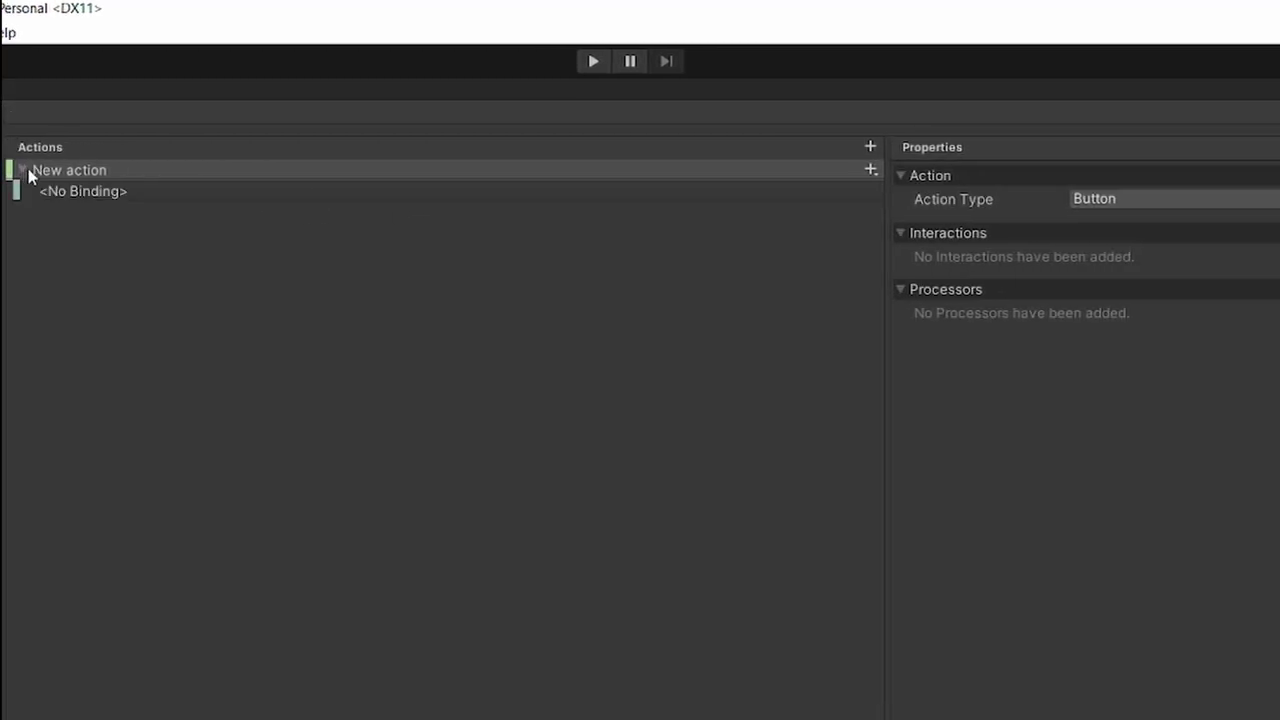
- Rename the default action in the PlayerMovement map to Jumping and keep its action type as Button
click(84, 172)
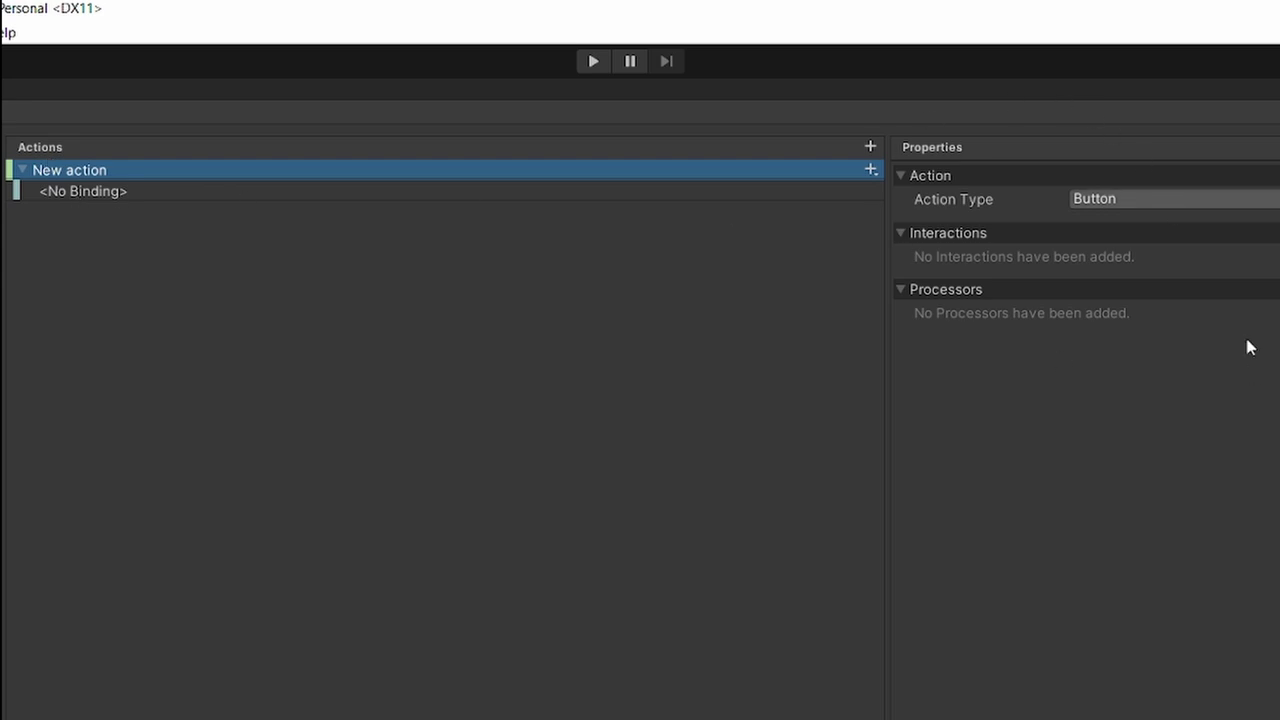
click(119, 198)
click(120, 178)
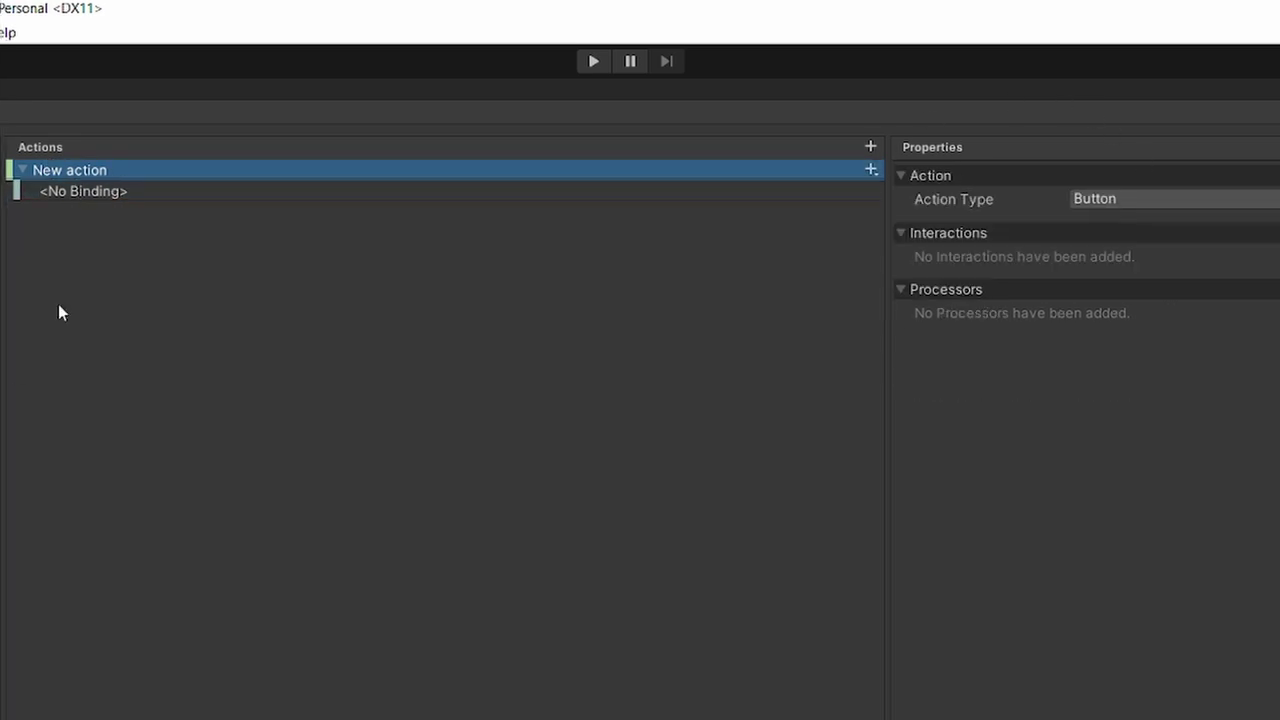
double_click(69, 171)
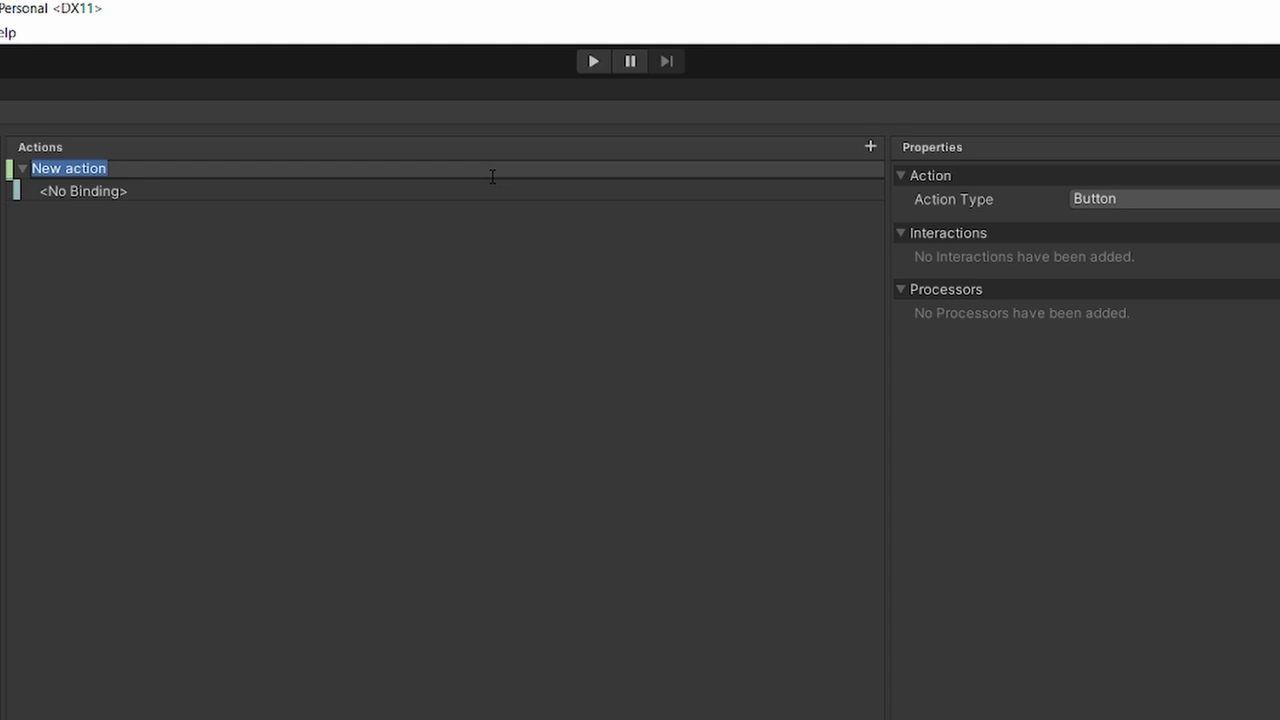
text(Jumping)
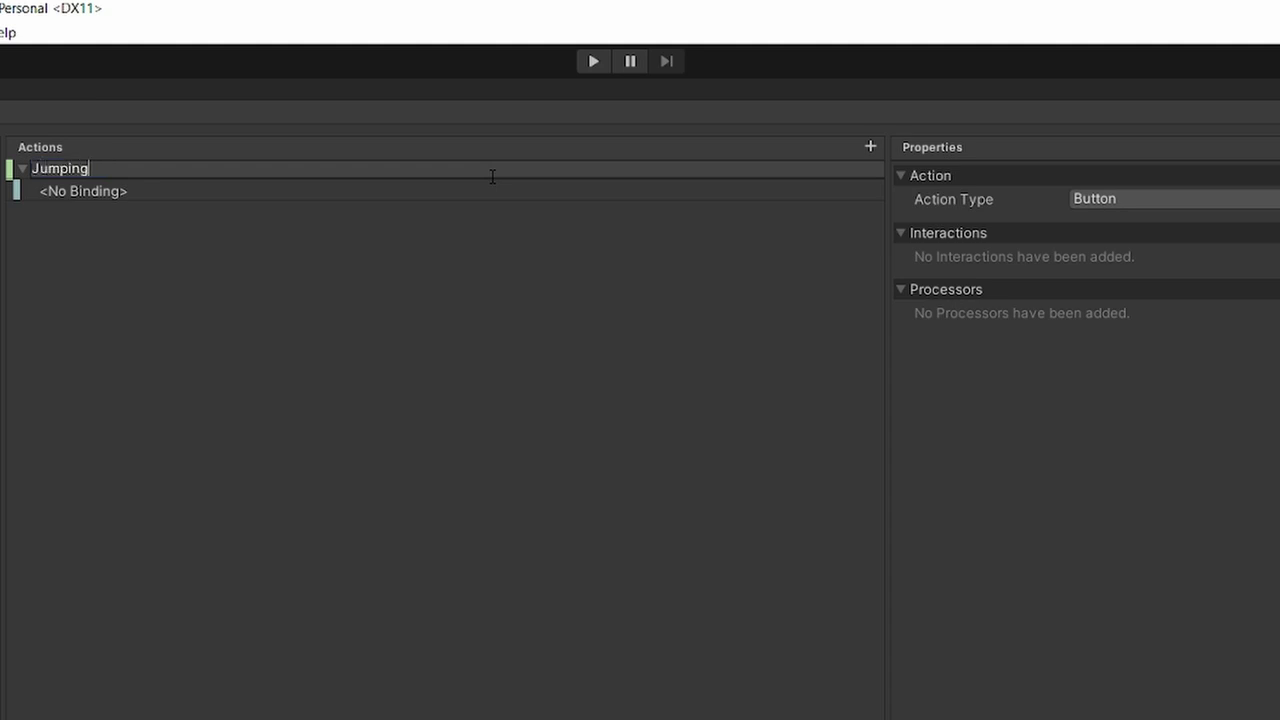
key(Return)
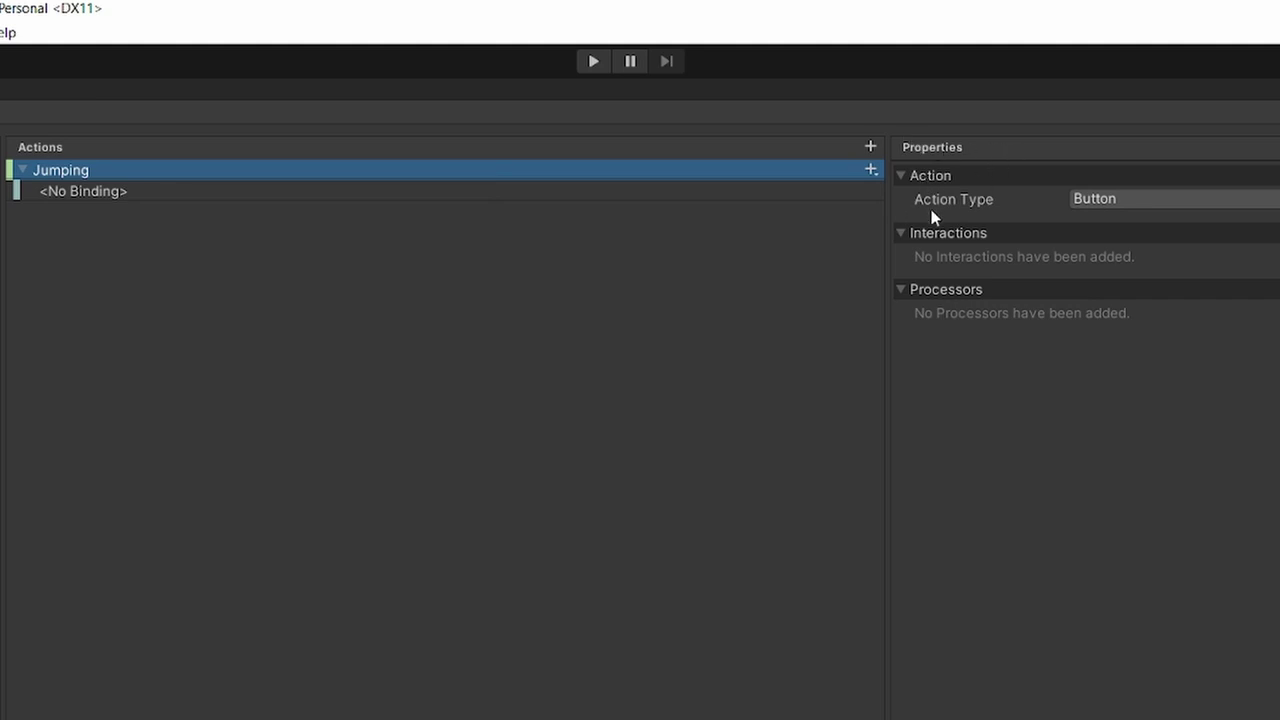
click(1124, 204)
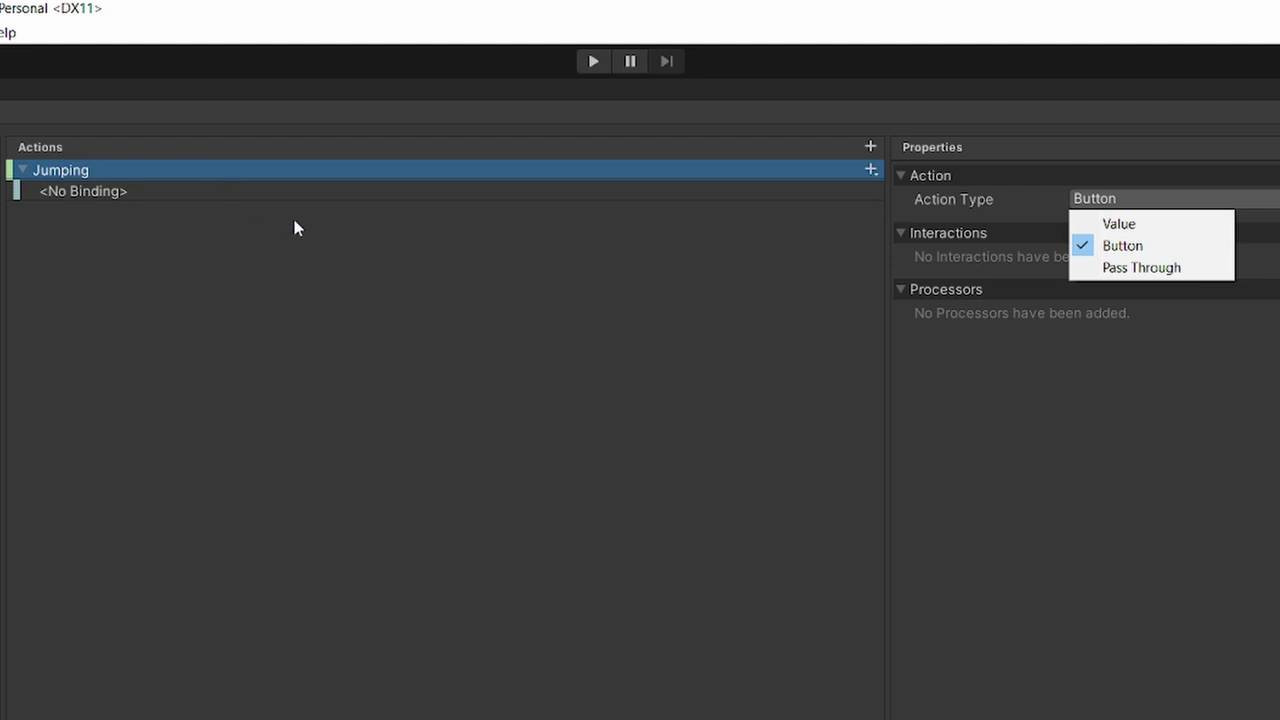
click(1145, 250)
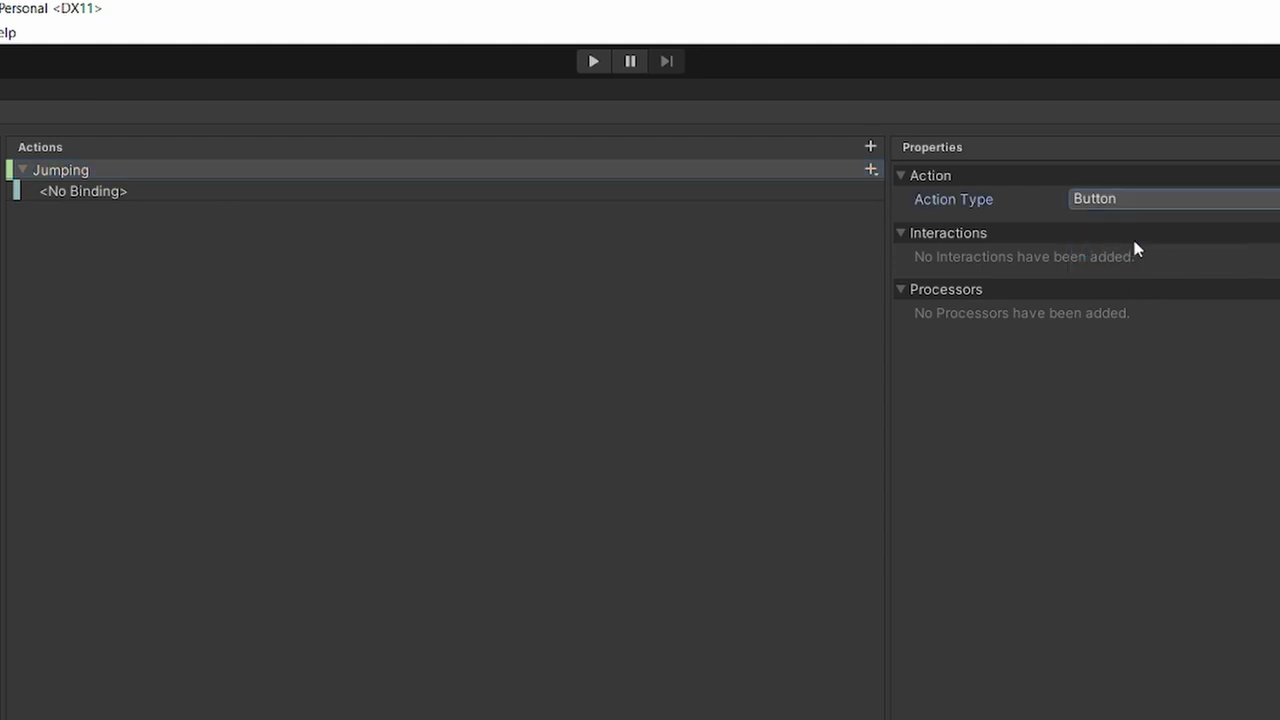
- Set the path of the Jumping action's empty binding to Any Key [Keyboard]
click(110, 195)
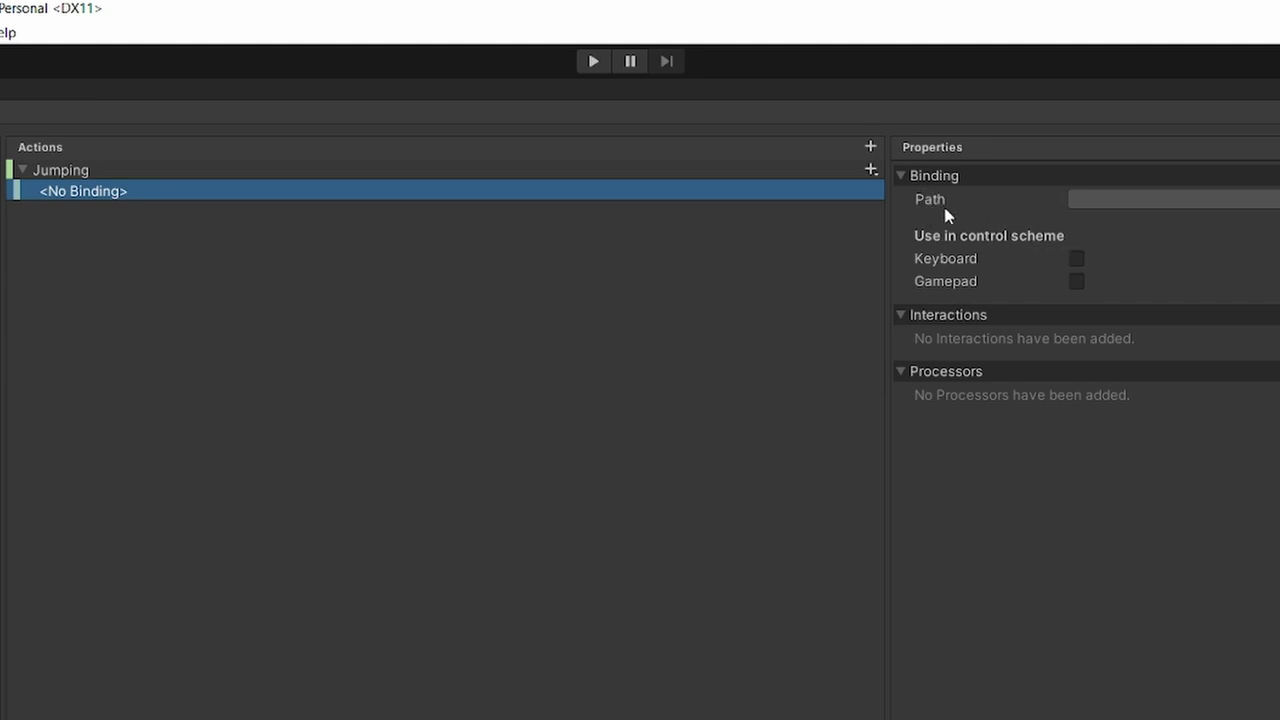
click(1089, 199)
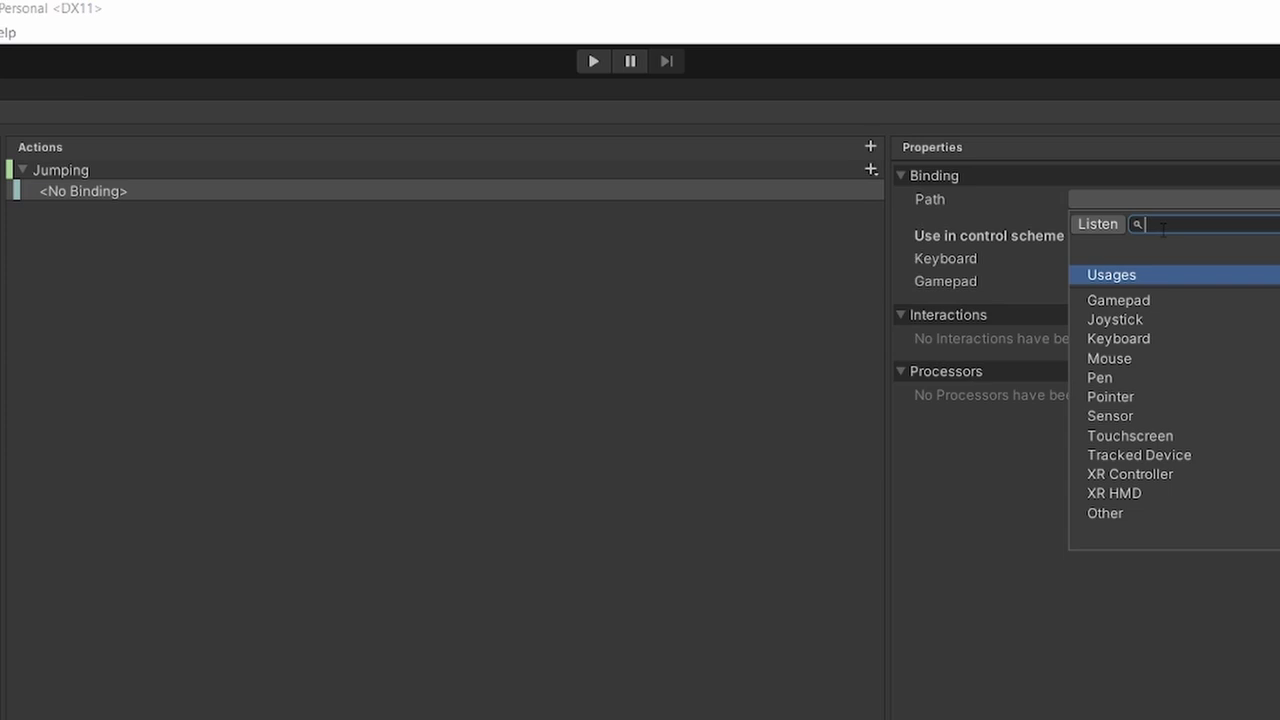
text(spac)
key(BackSpace)
key(BackSpace)
key(BackSpace)
key(BackSpace)
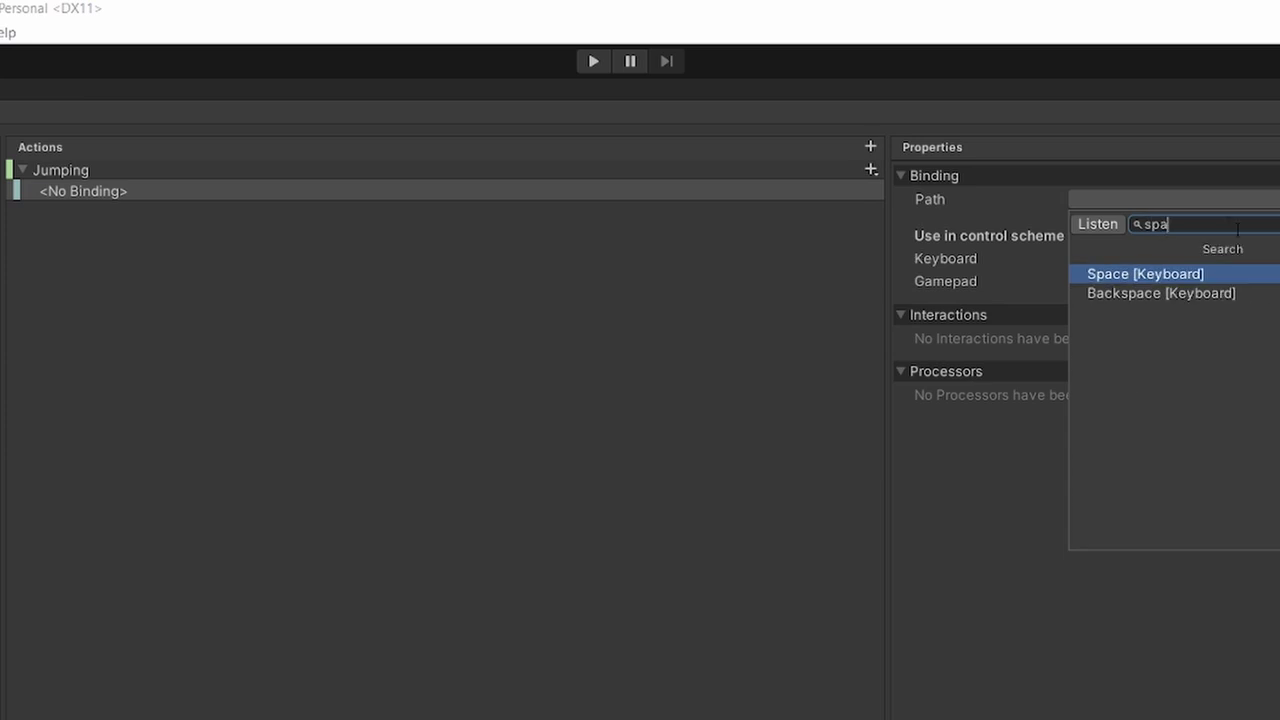
click(1266, 337)
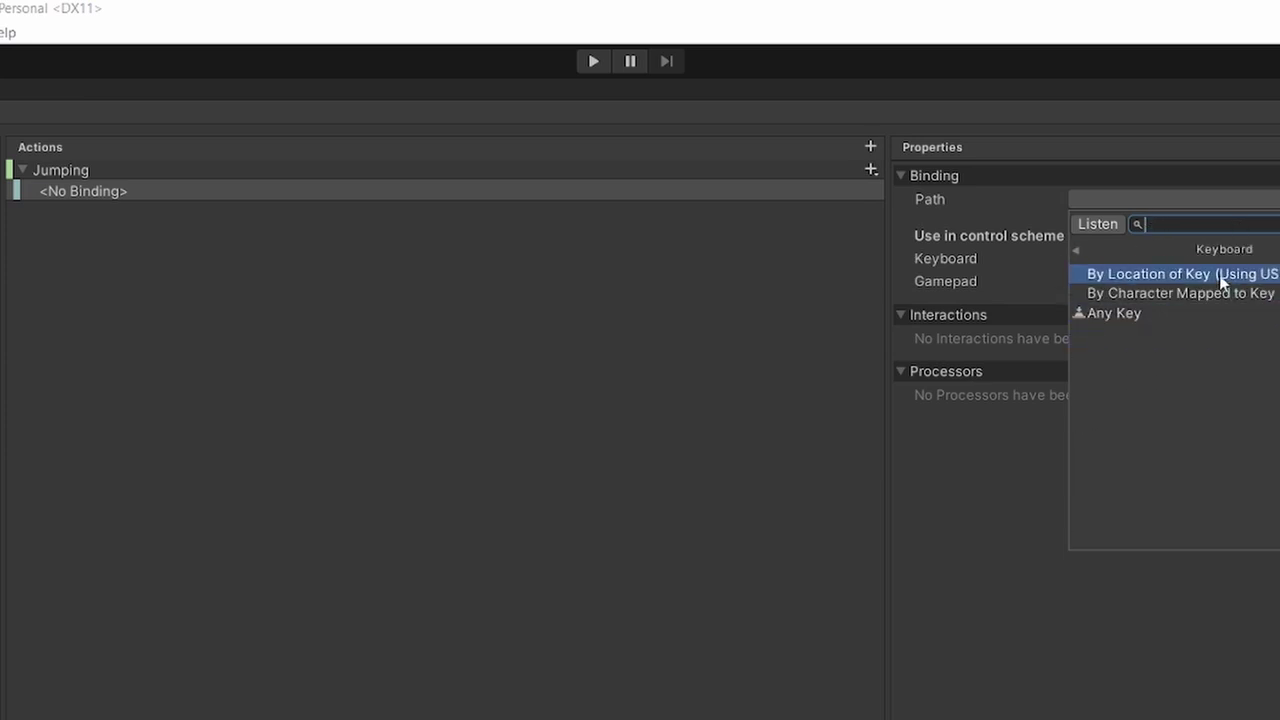
click(1208, 323)
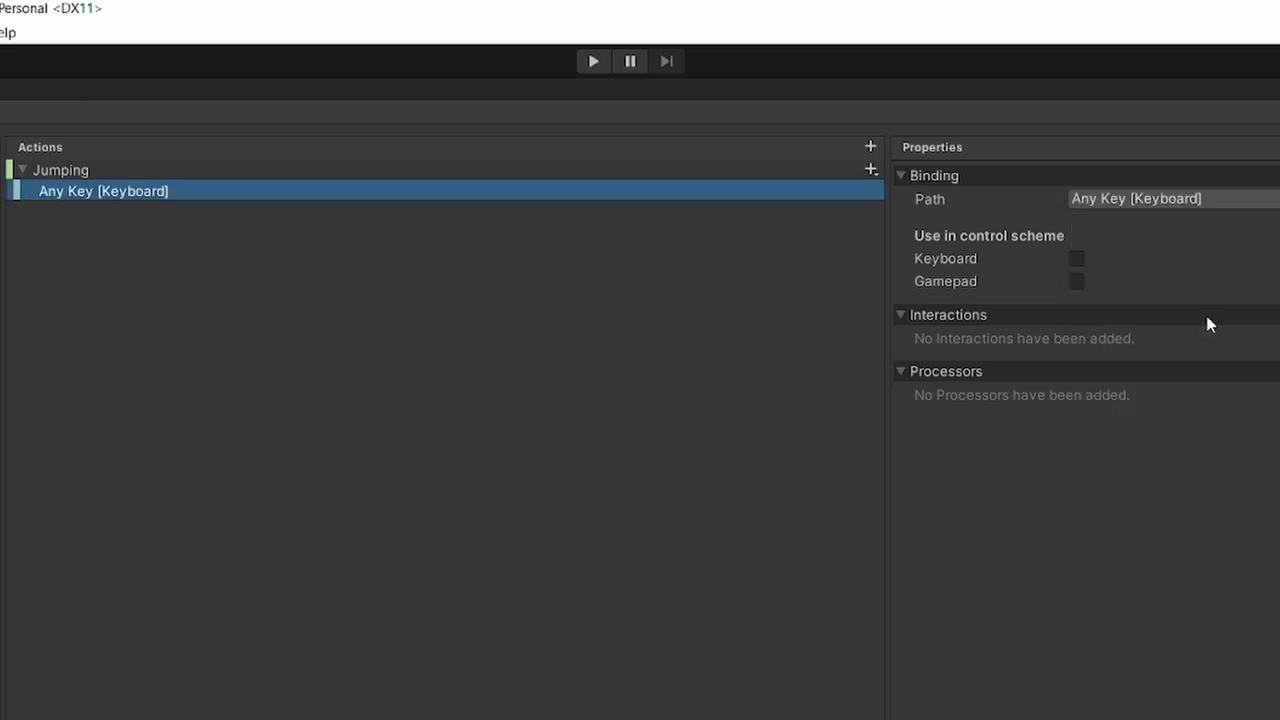
- Set the Jumping binding's path to Space [Keyboard] and enable it for the Keyboard control scheme
click(1161, 198)
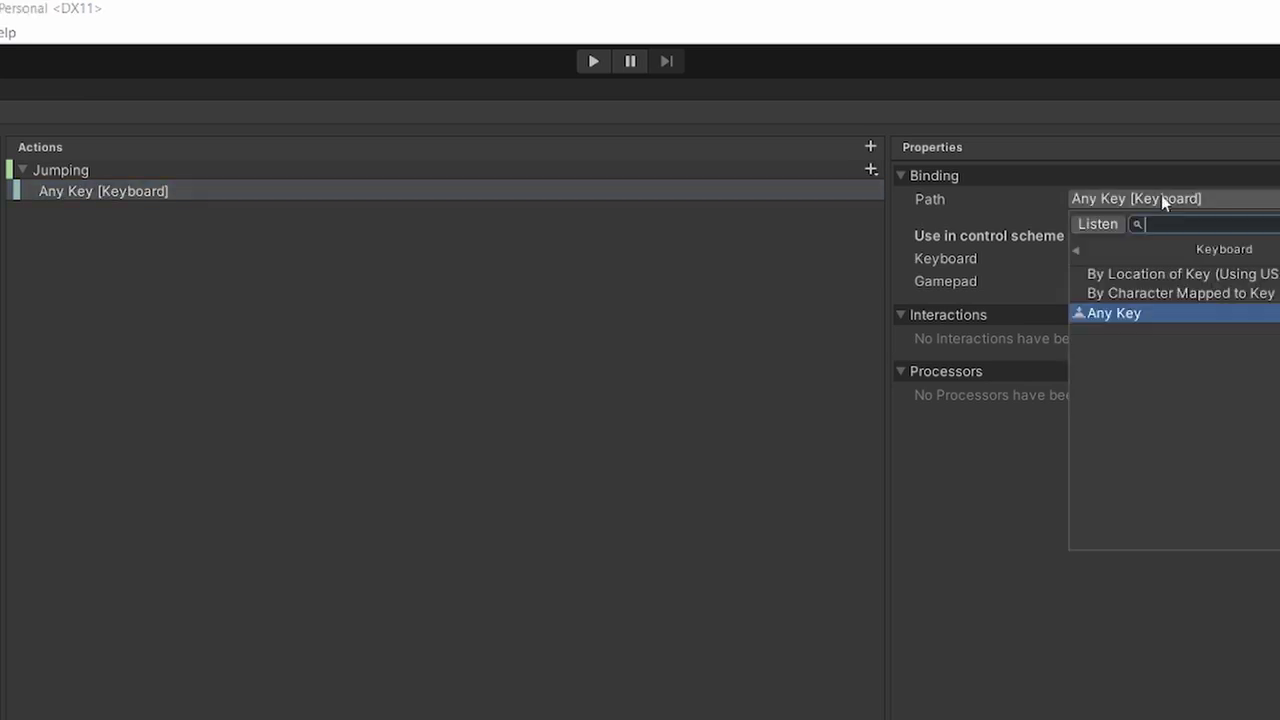
click(1150, 199)
click(1150, 199)
text(space)
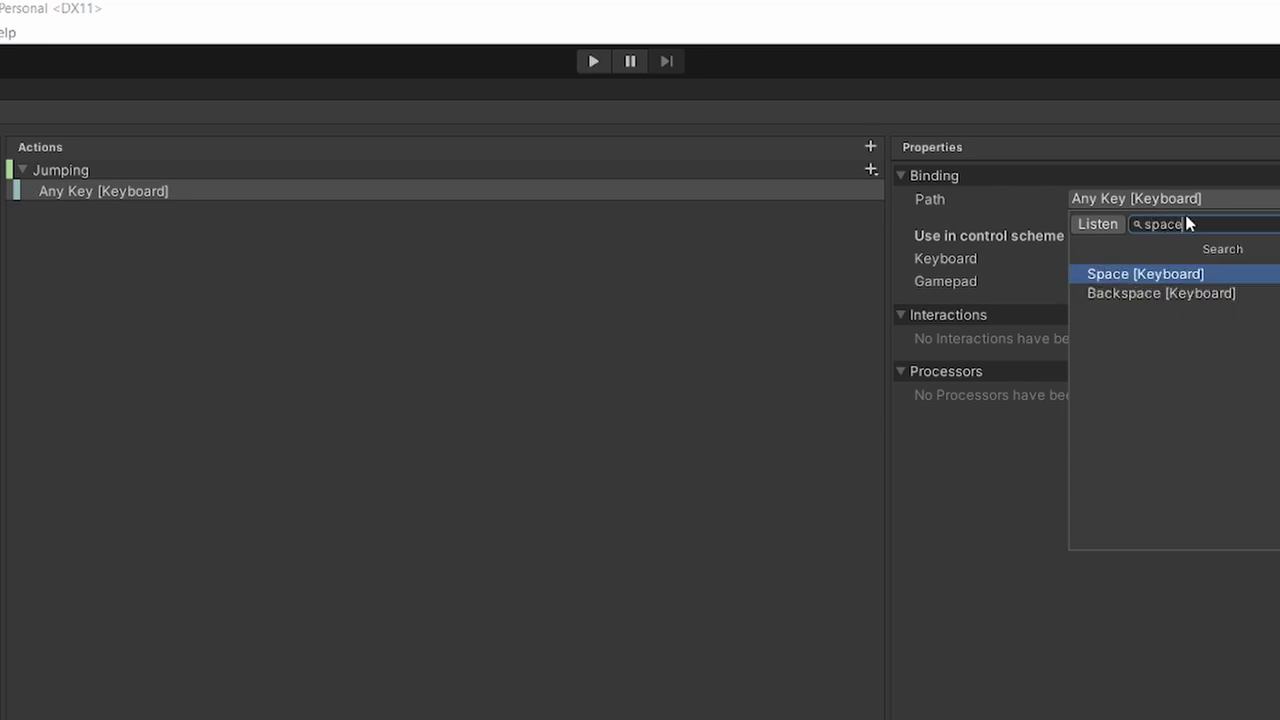
click(1144, 275)
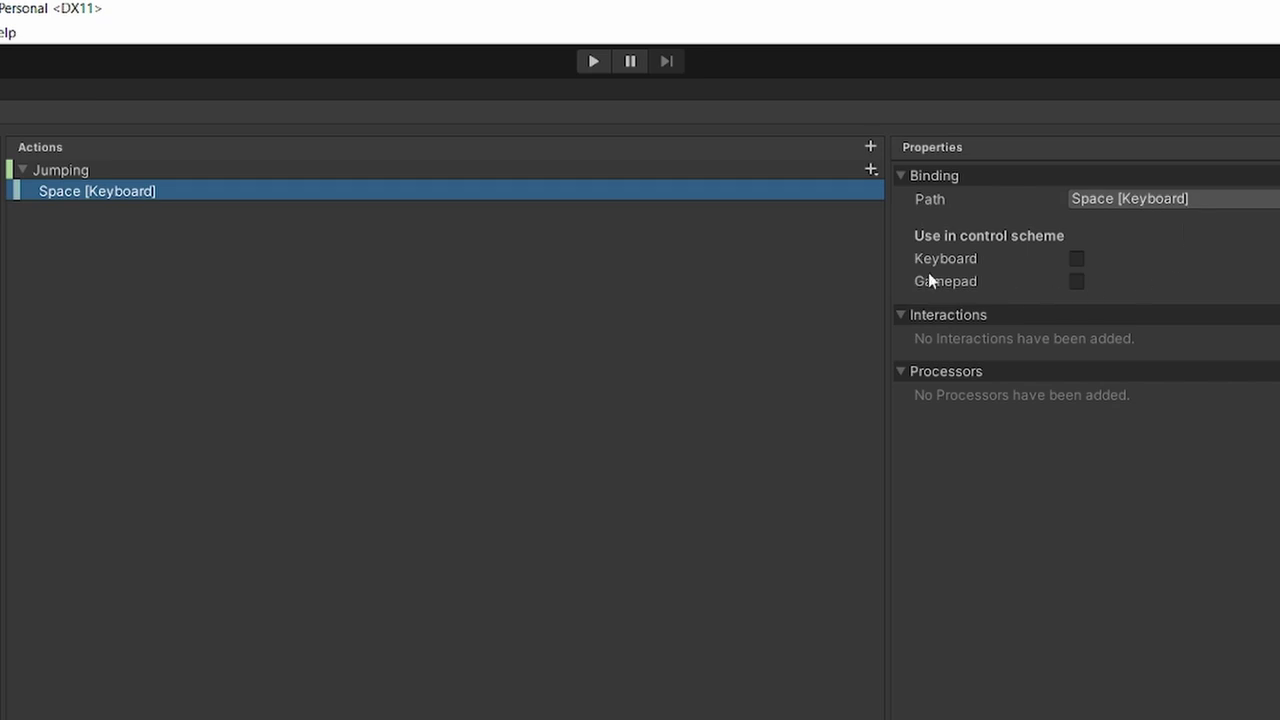
click(1076, 259)
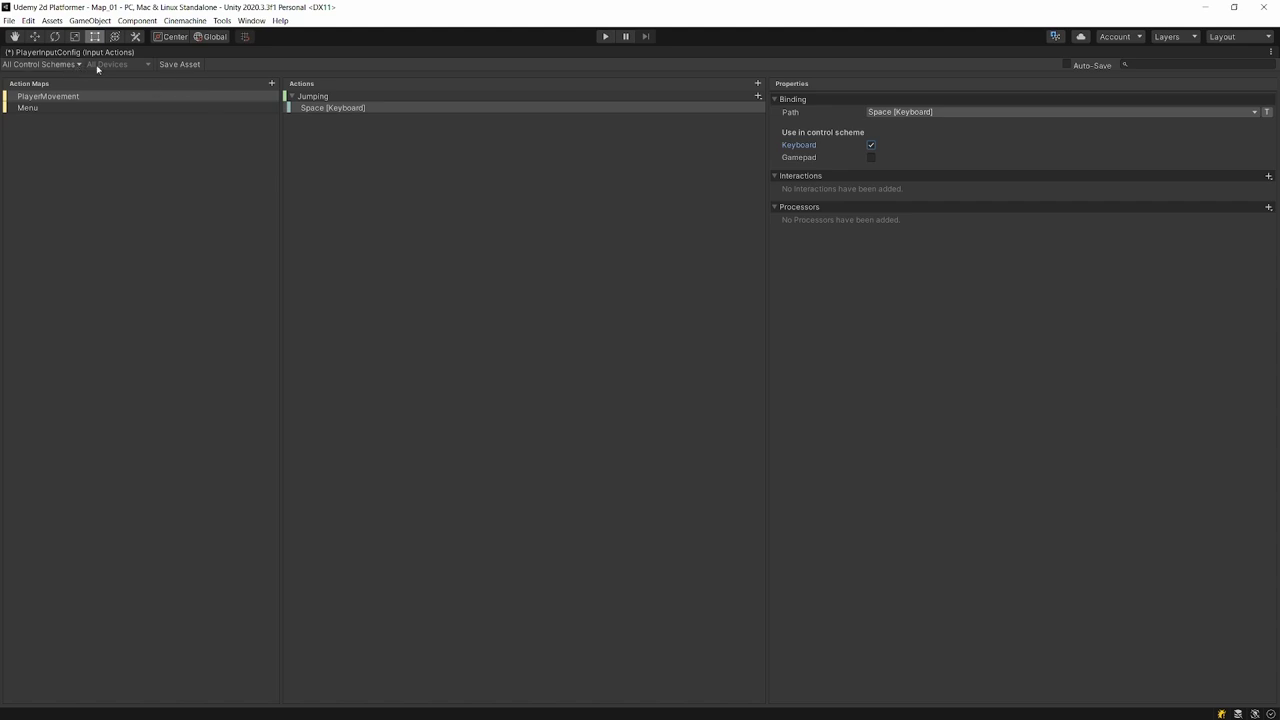
- Compare the Jumping action's bindings under the Gamepad and Keyboard control schemes, and return to showing all control schemes
click(78, 66)
click(125, 85)
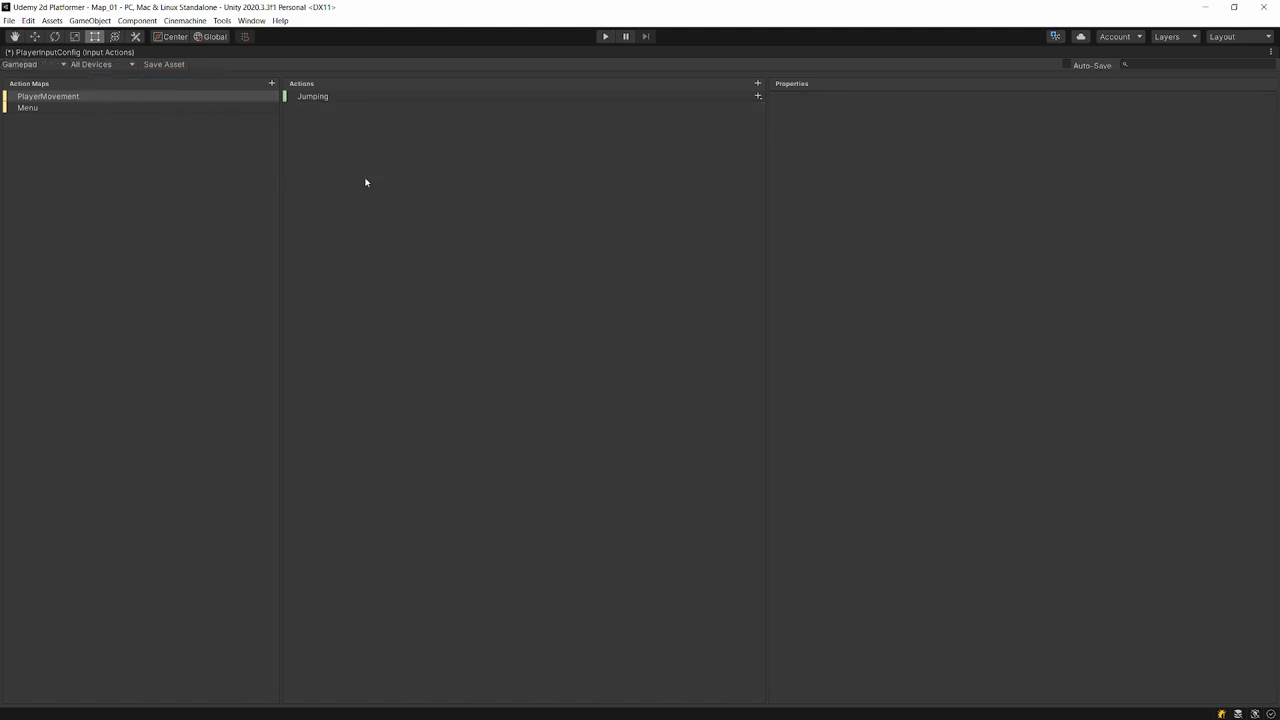
click(55, 65)
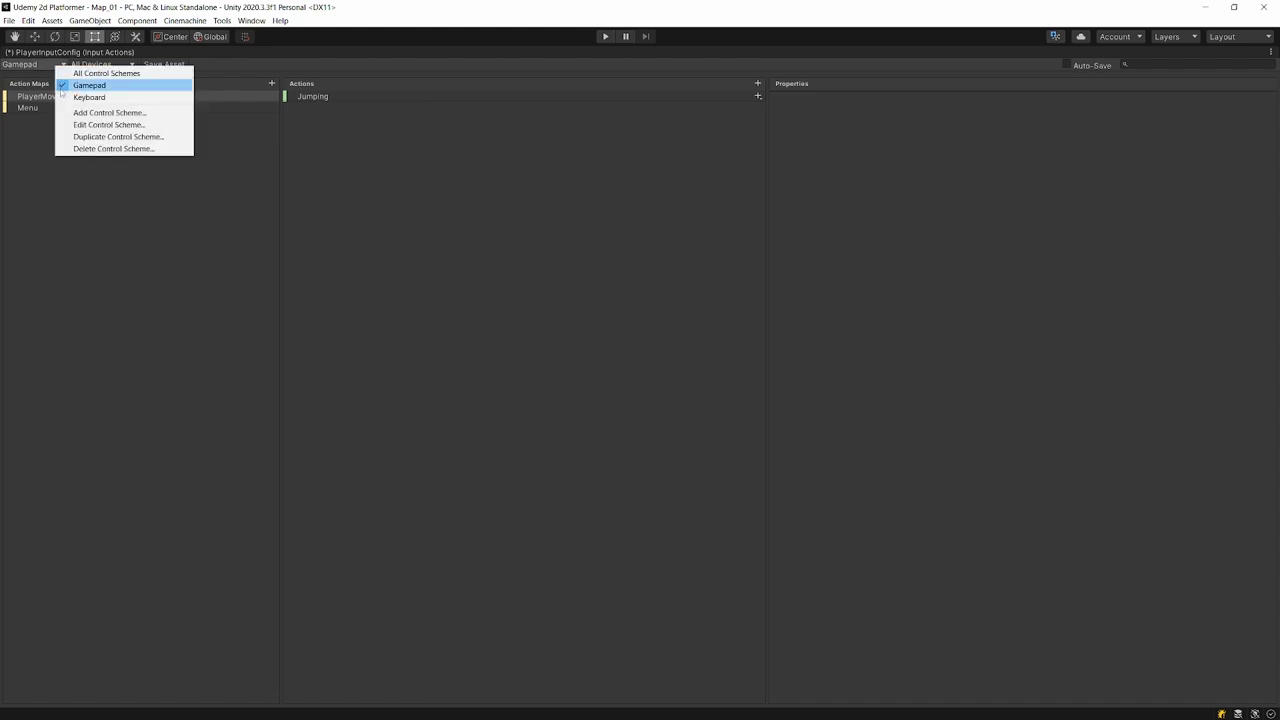
click(89, 97)
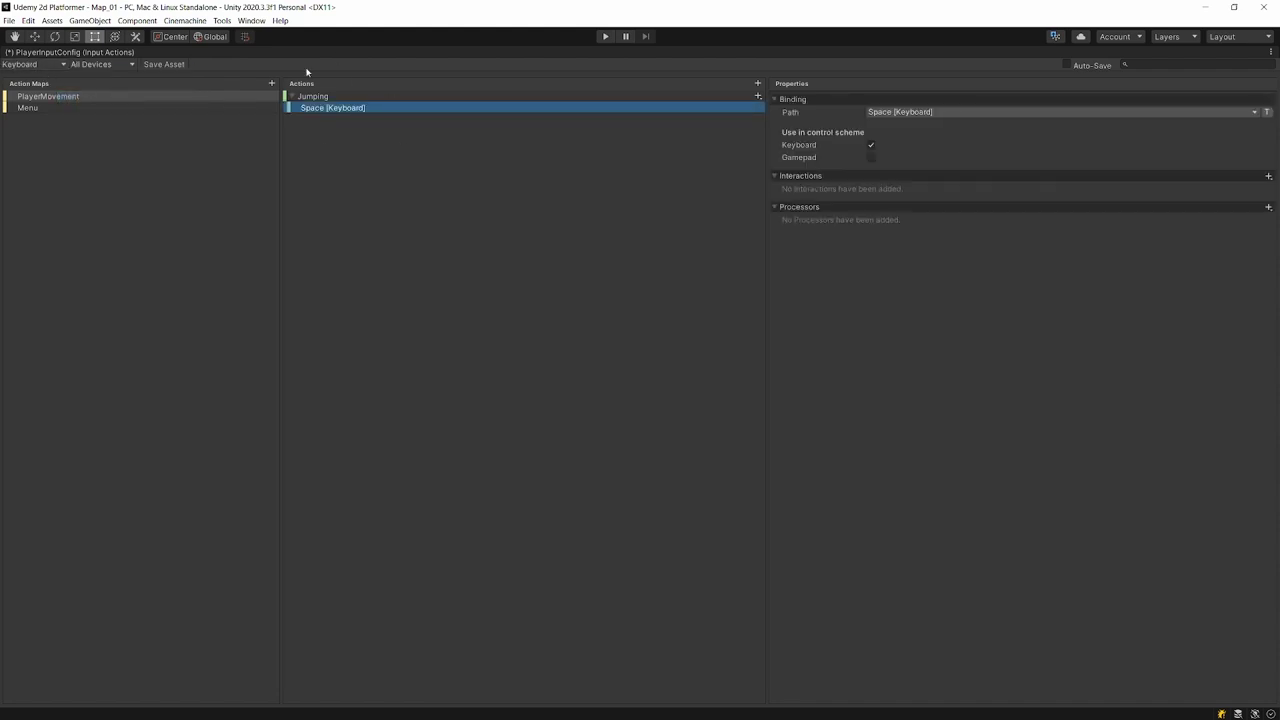
click(25, 64)
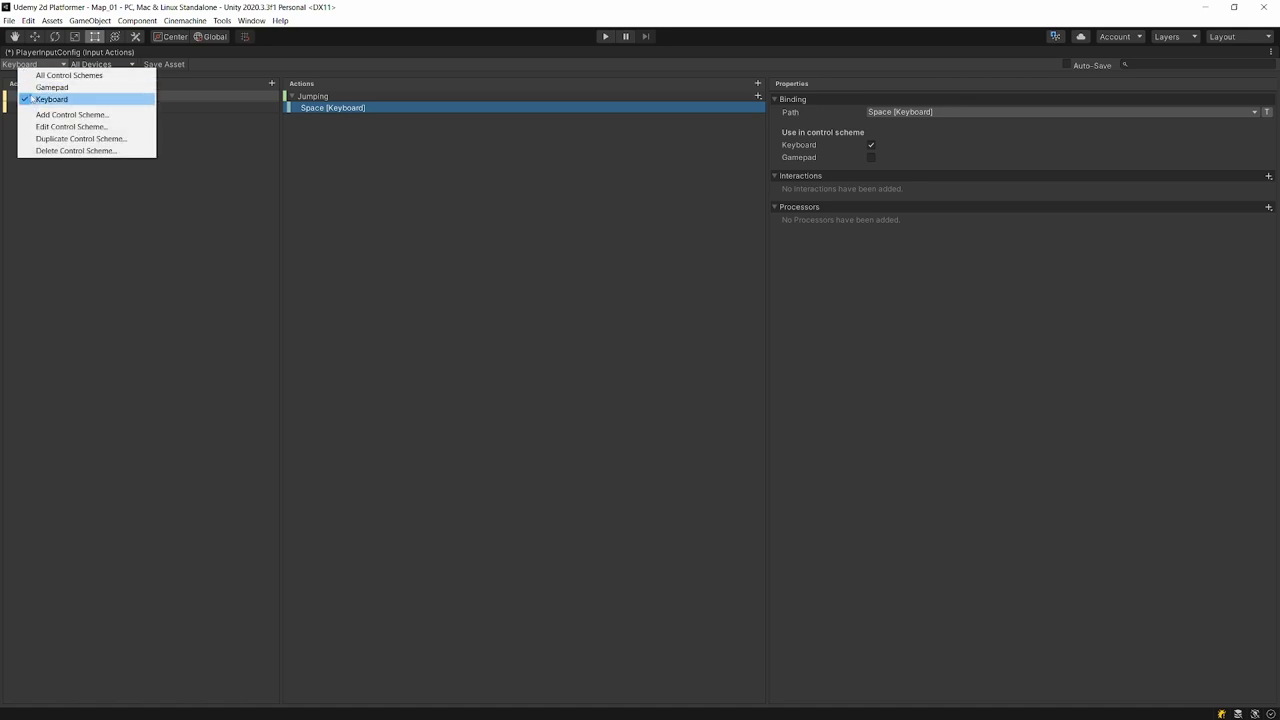
click(62, 76)
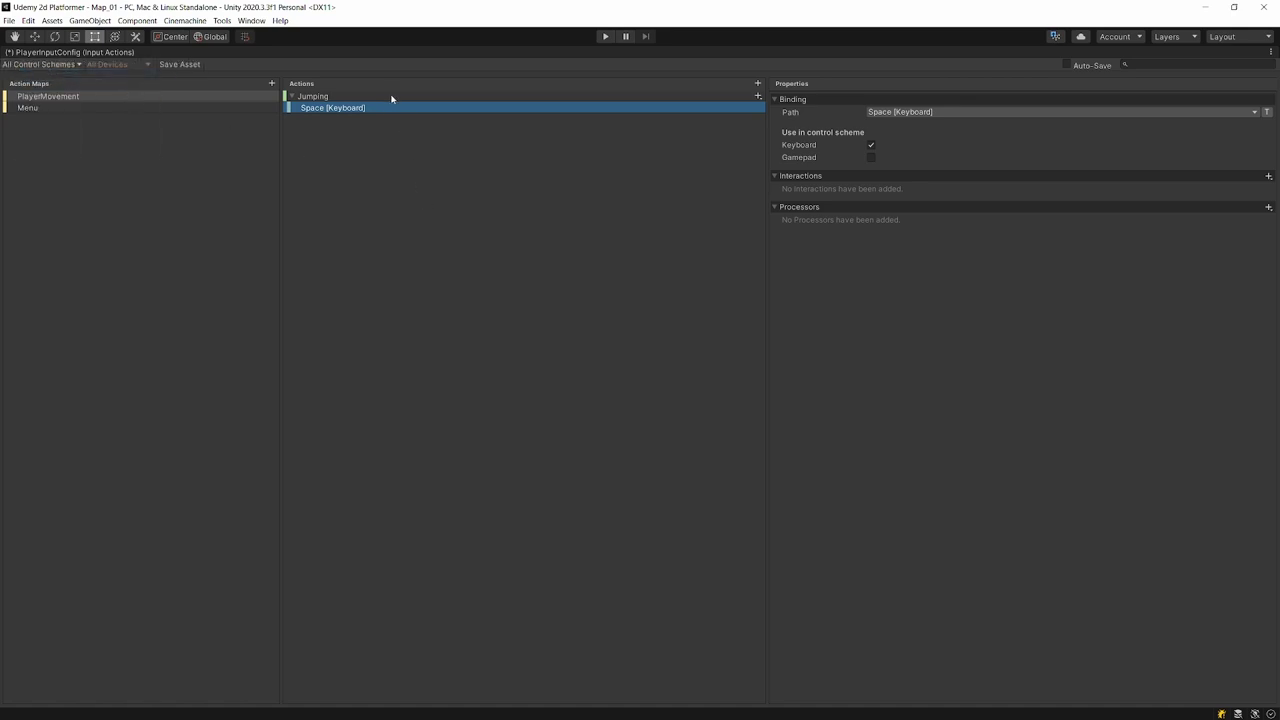
- Add a second, empty binding to the Jumping action and select it
click(323, 97)
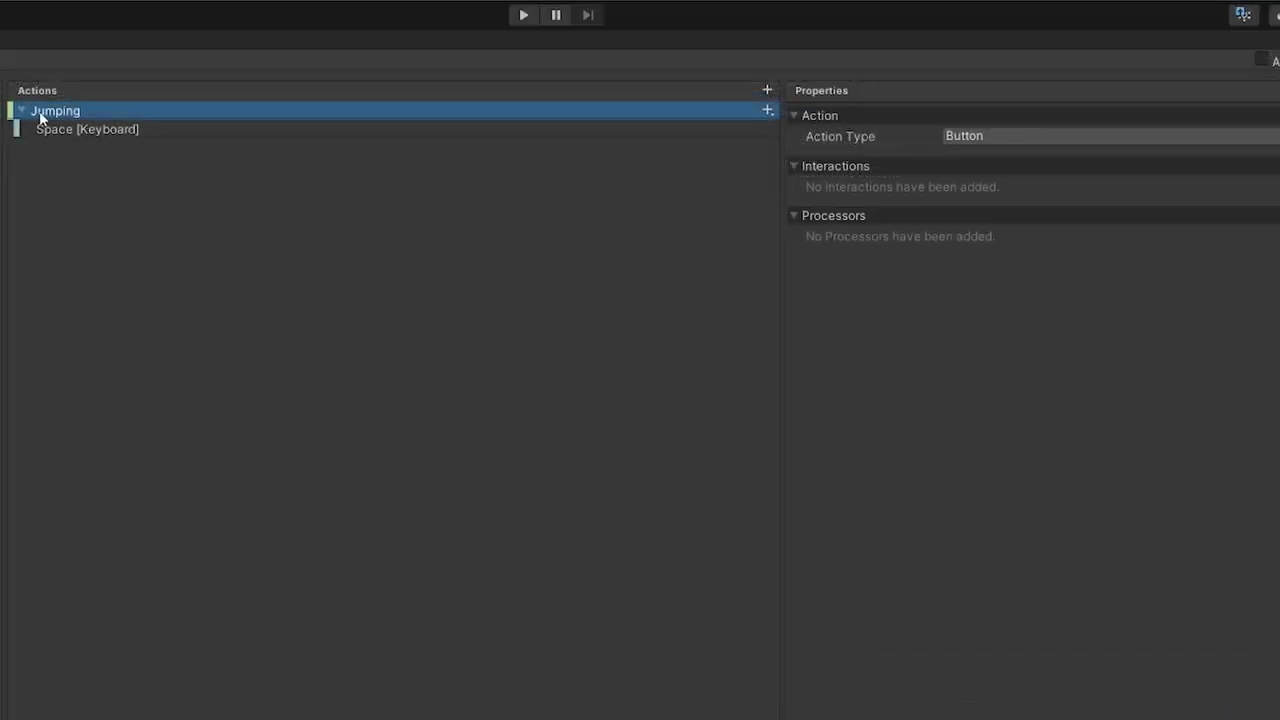
click(768, 111)
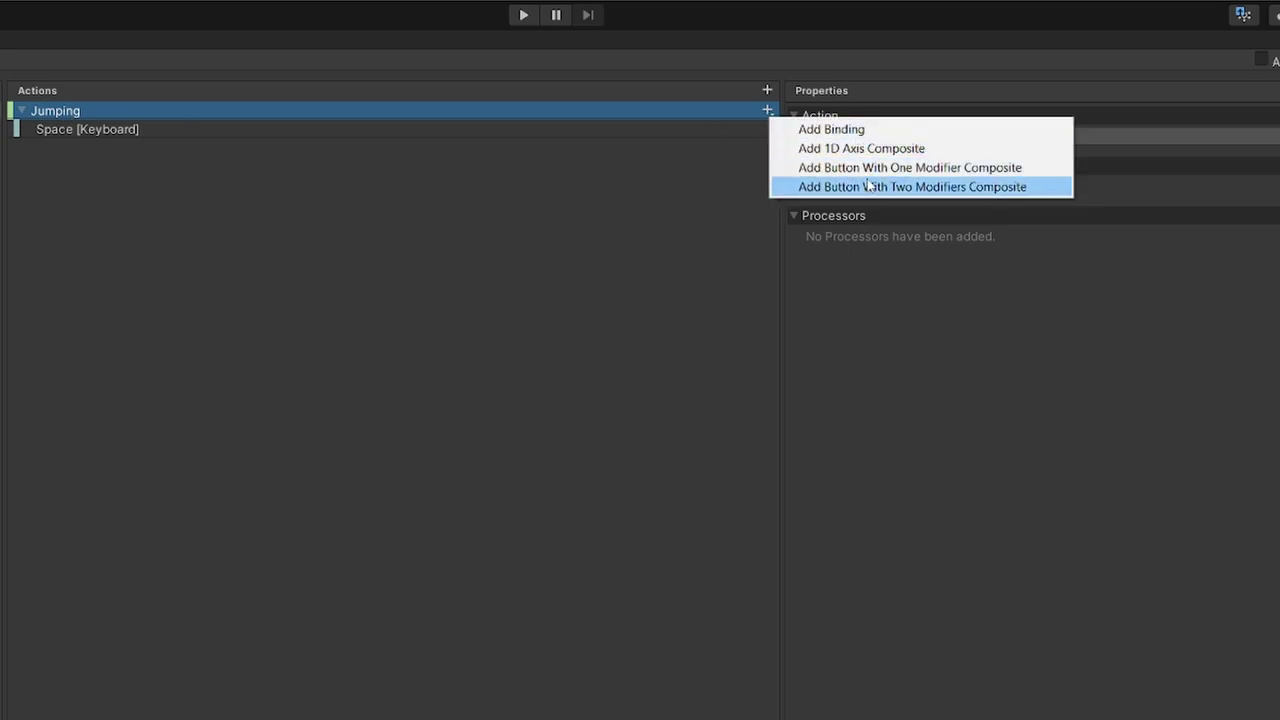
click(792, 132)
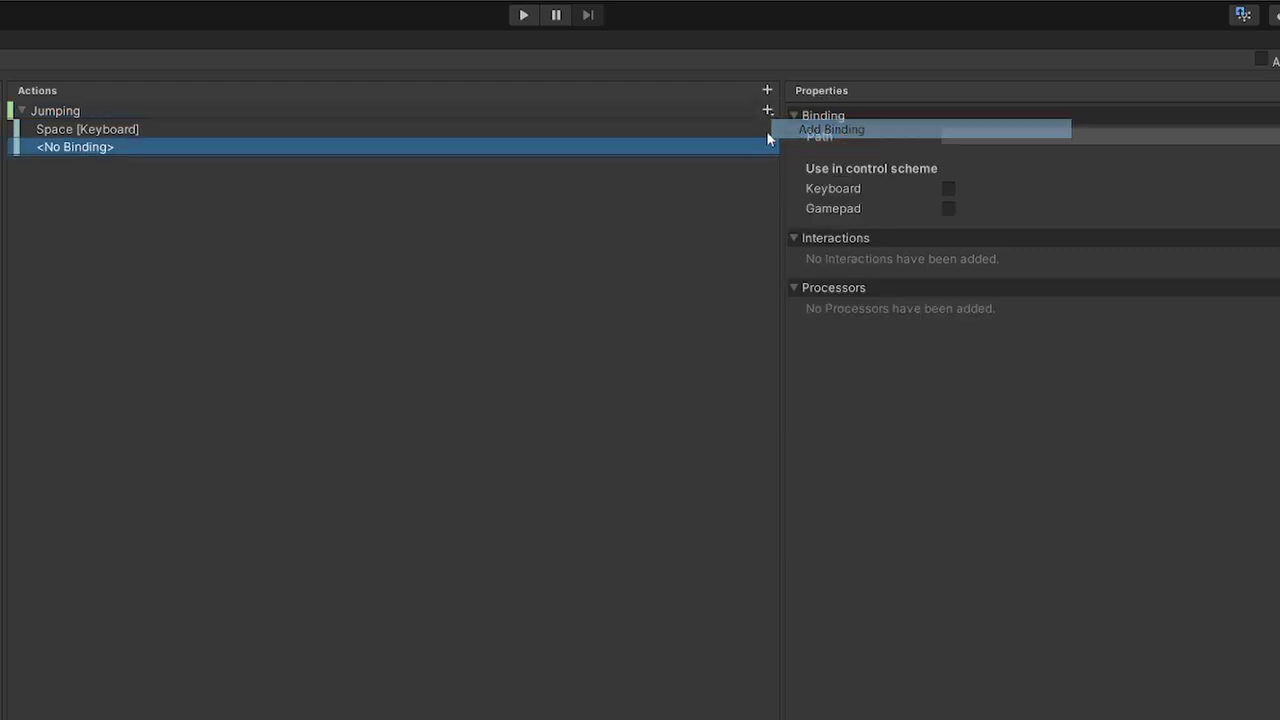
click(41, 108)
click(66, 150)
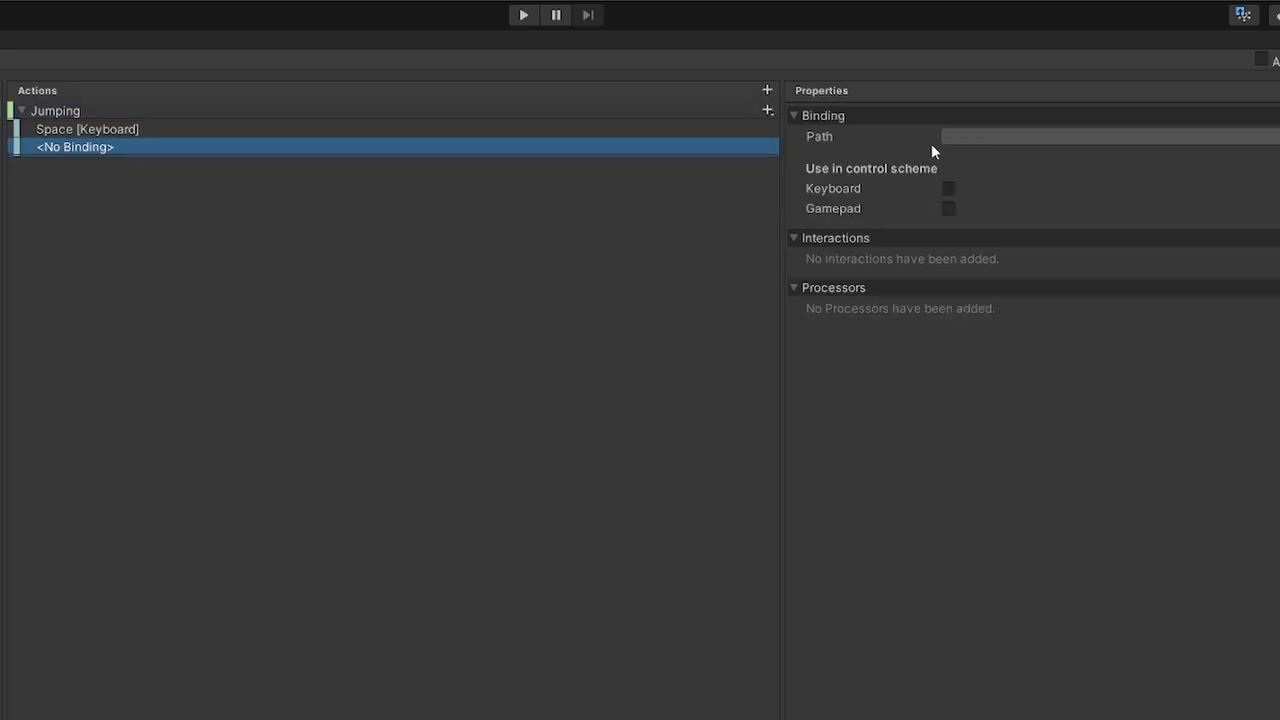
- Listen for the controller button to assign Button South [Gamepad] to the new Jumping binding, and enable it for the Gamepad control scheme
click(970, 137)
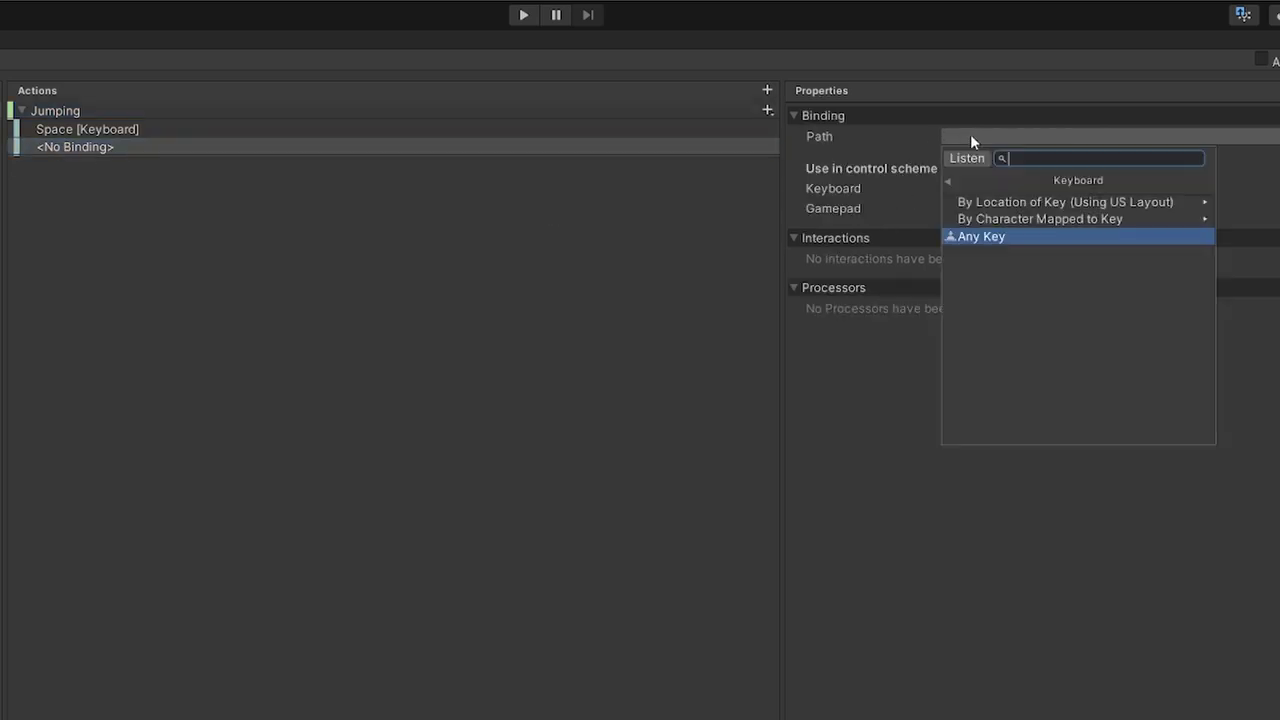
click(978, 159)
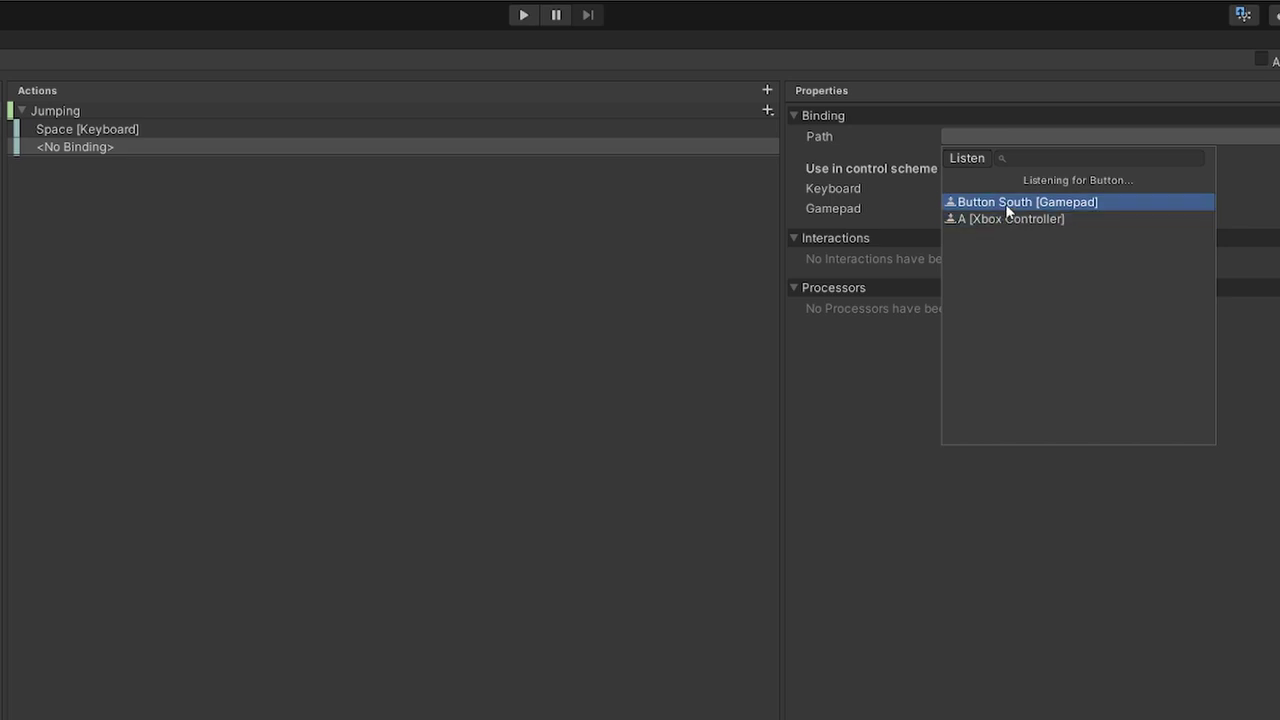
click(1008, 203)
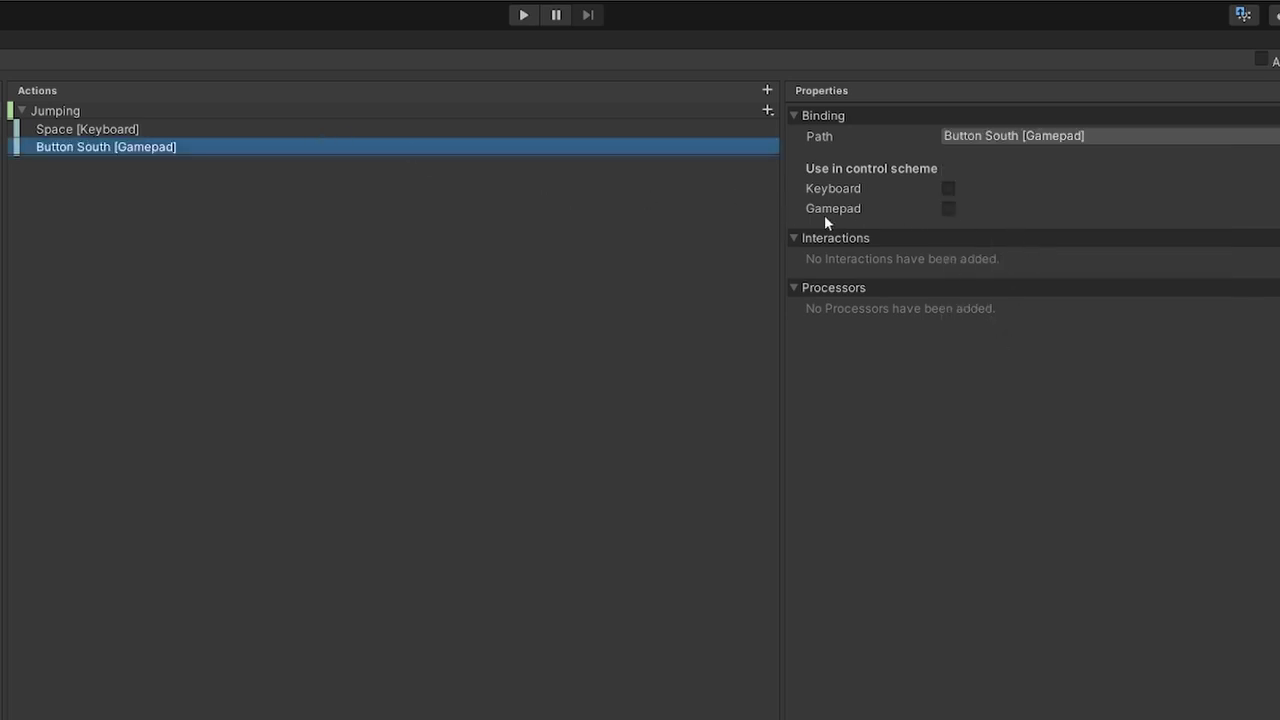
click(944, 209)
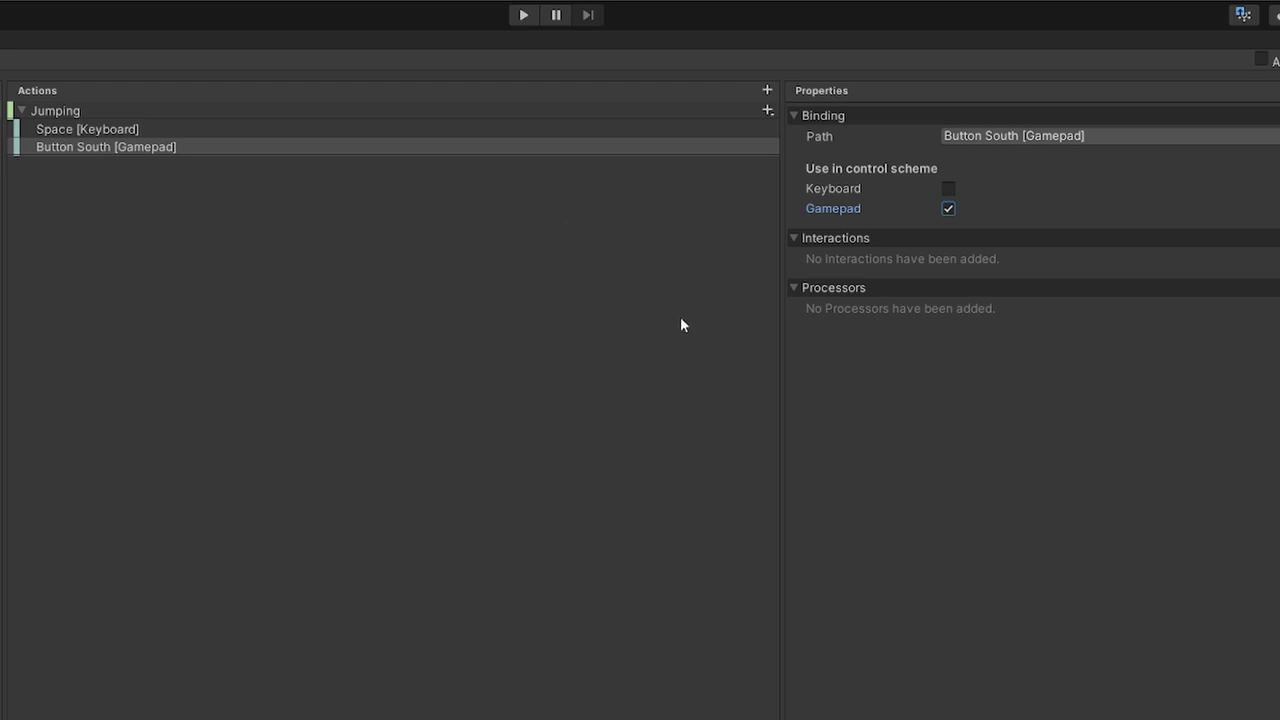
- Add an action named Movement to PlayerMovement, with action type Value and control type Vector 2
click(766, 91)
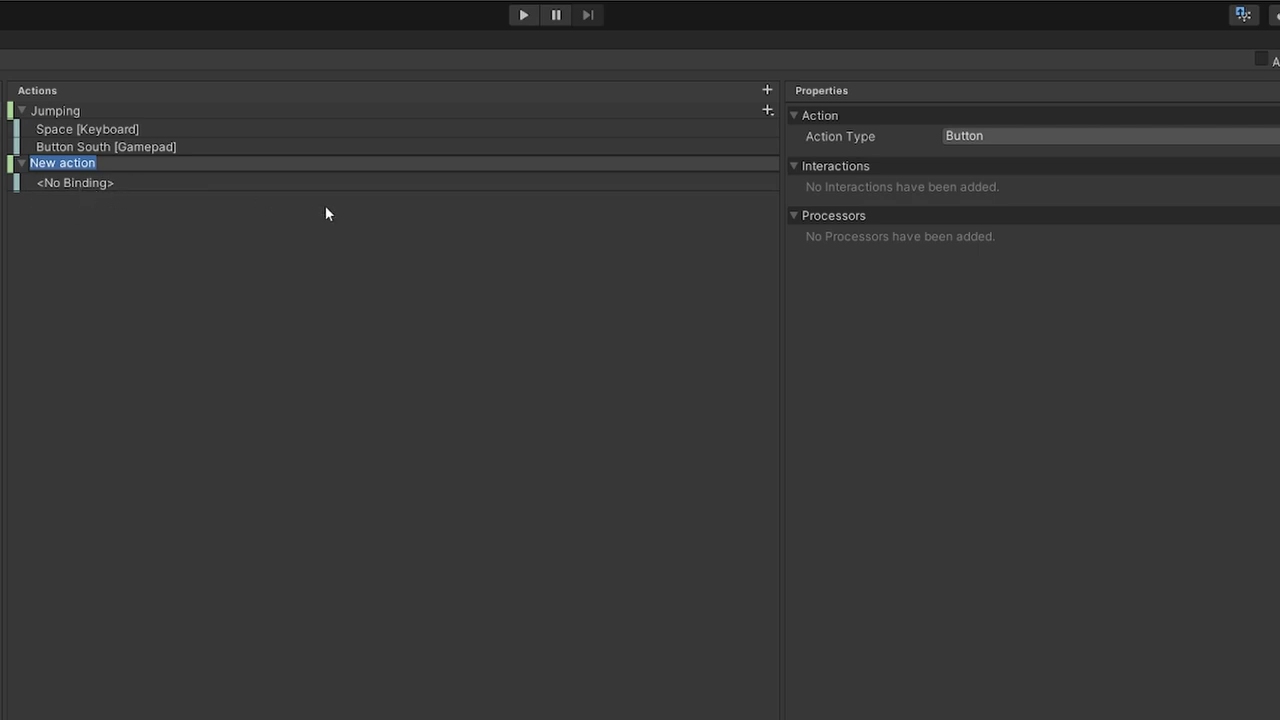
text(Movement)
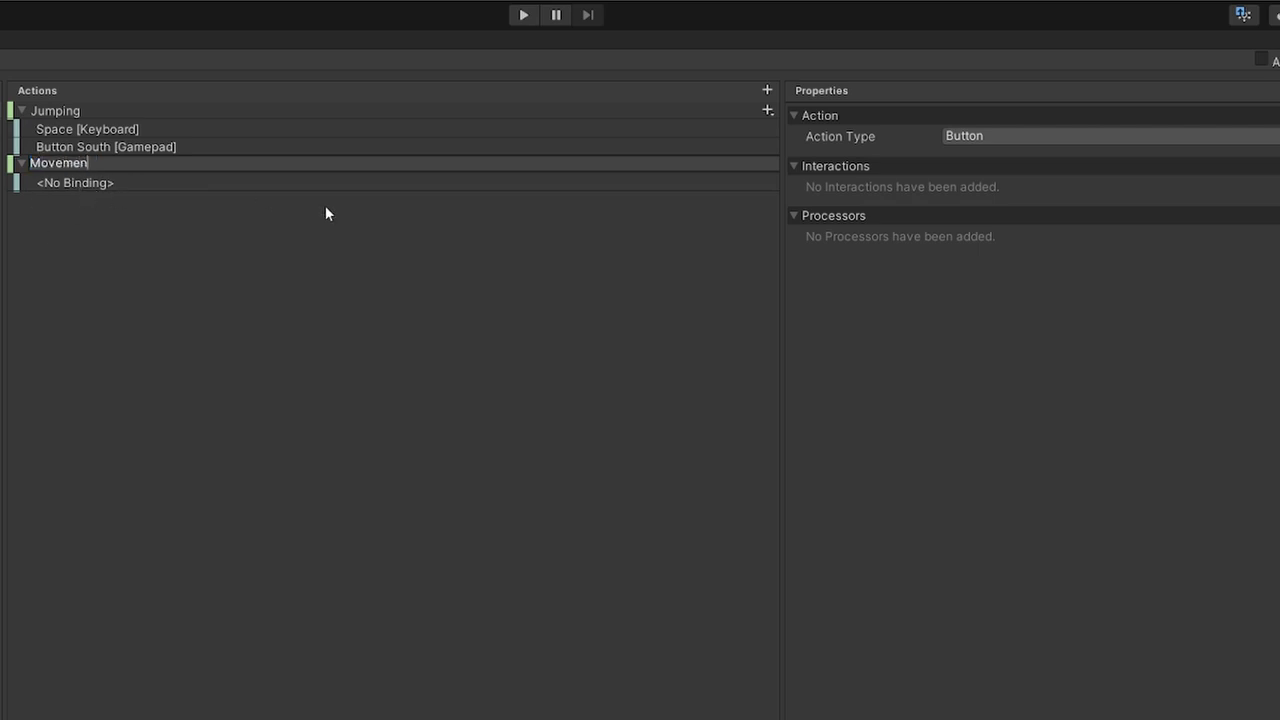
key(Return)
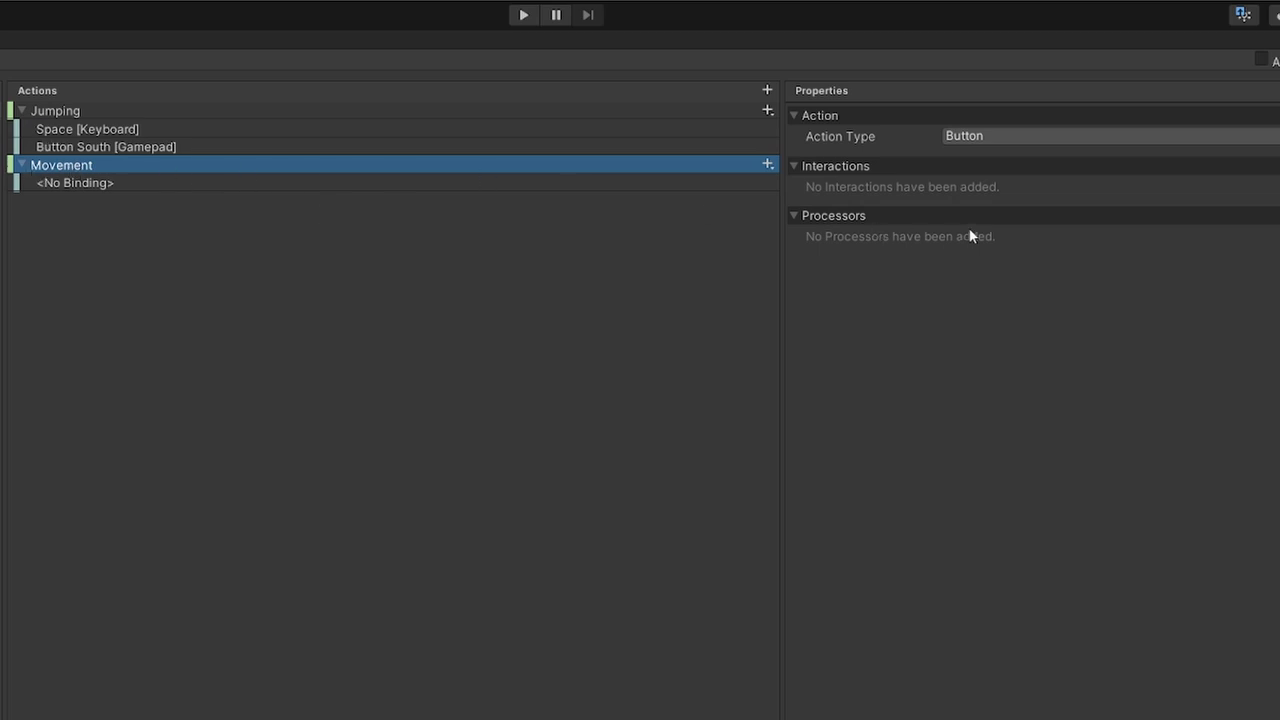
click(944, 135)
click(1015, 158)
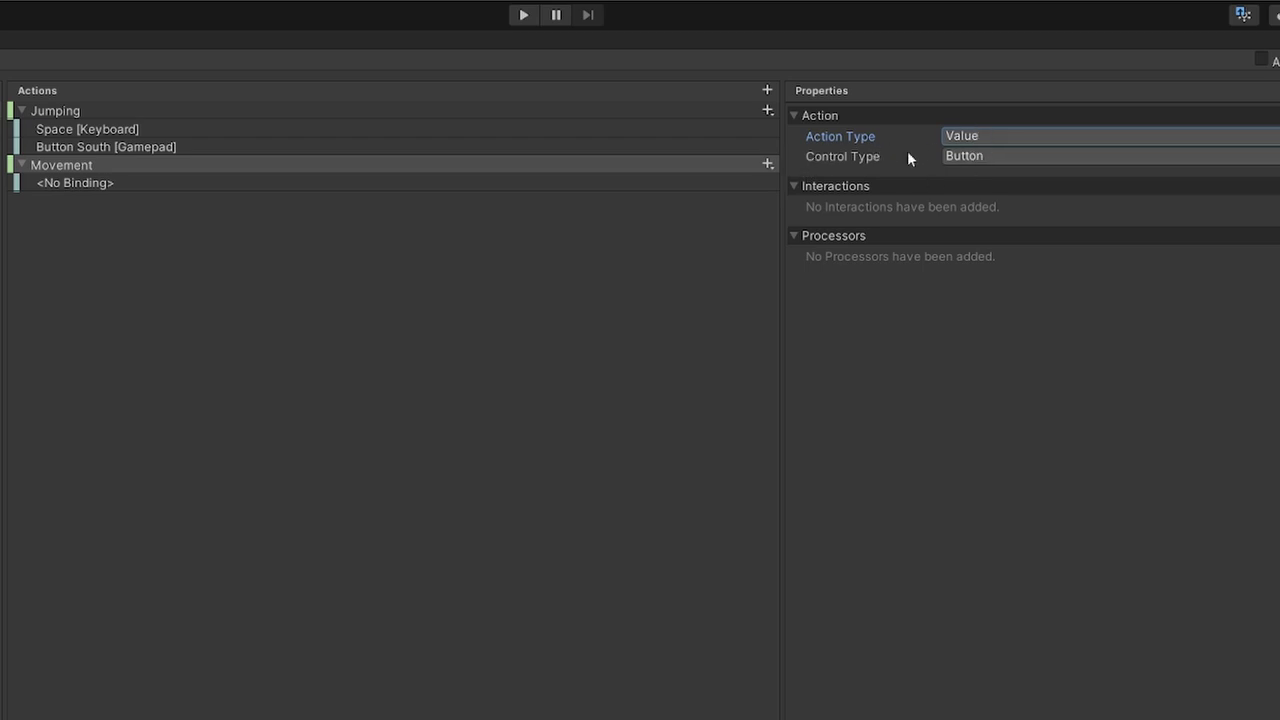
click(978, 160)
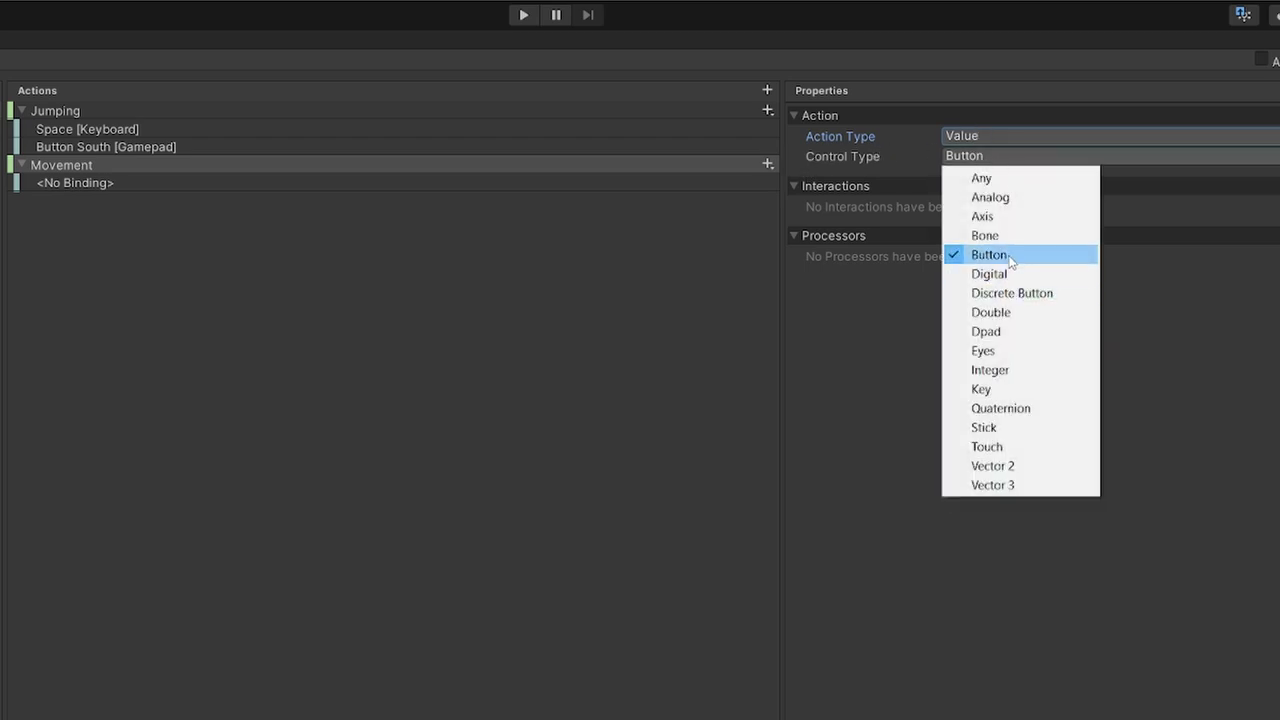
click(1024, 467)
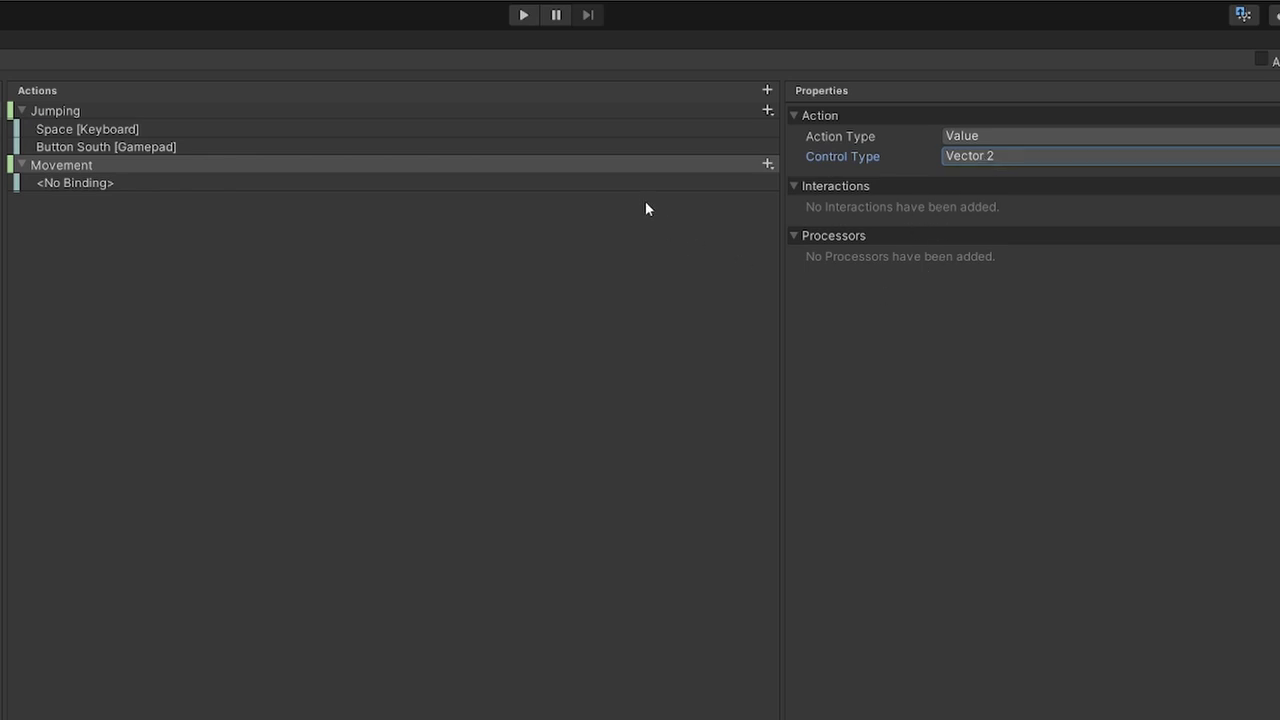
- Listen for the controller's D-pad to assign D-Pad [Gamepad] to the Movement action's empty binding
click(93, 188)
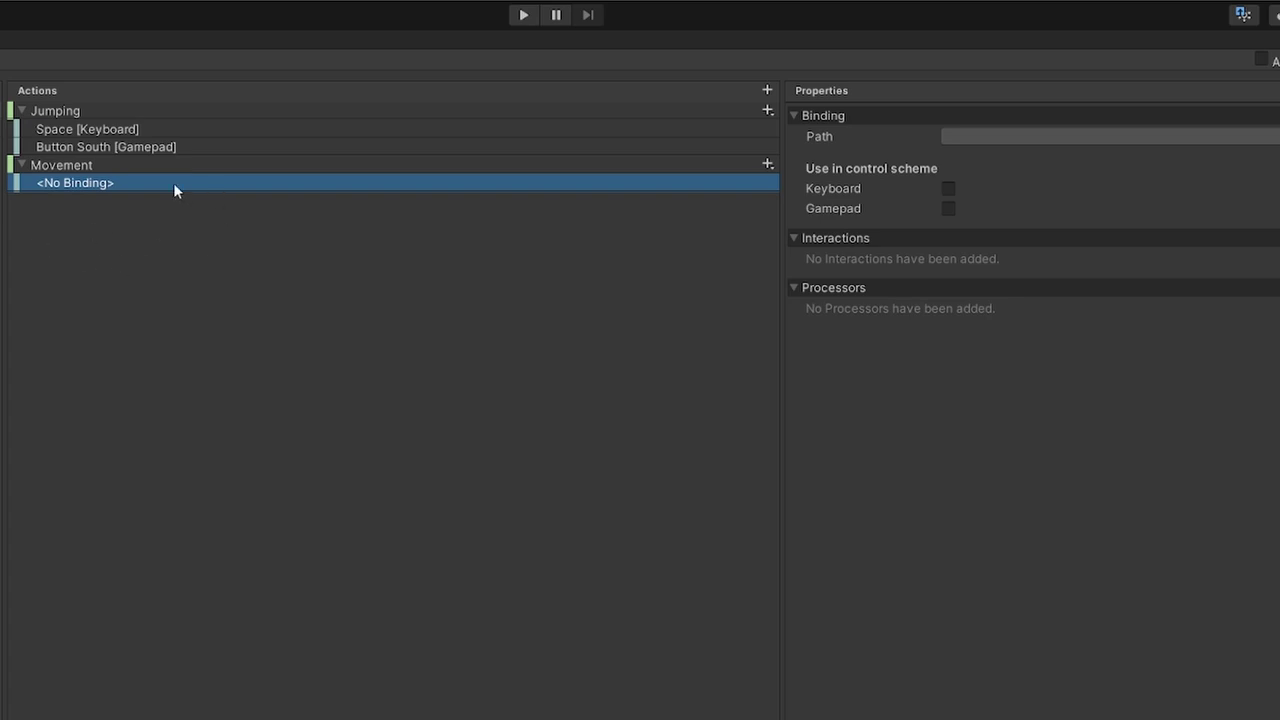
click(964, 142)
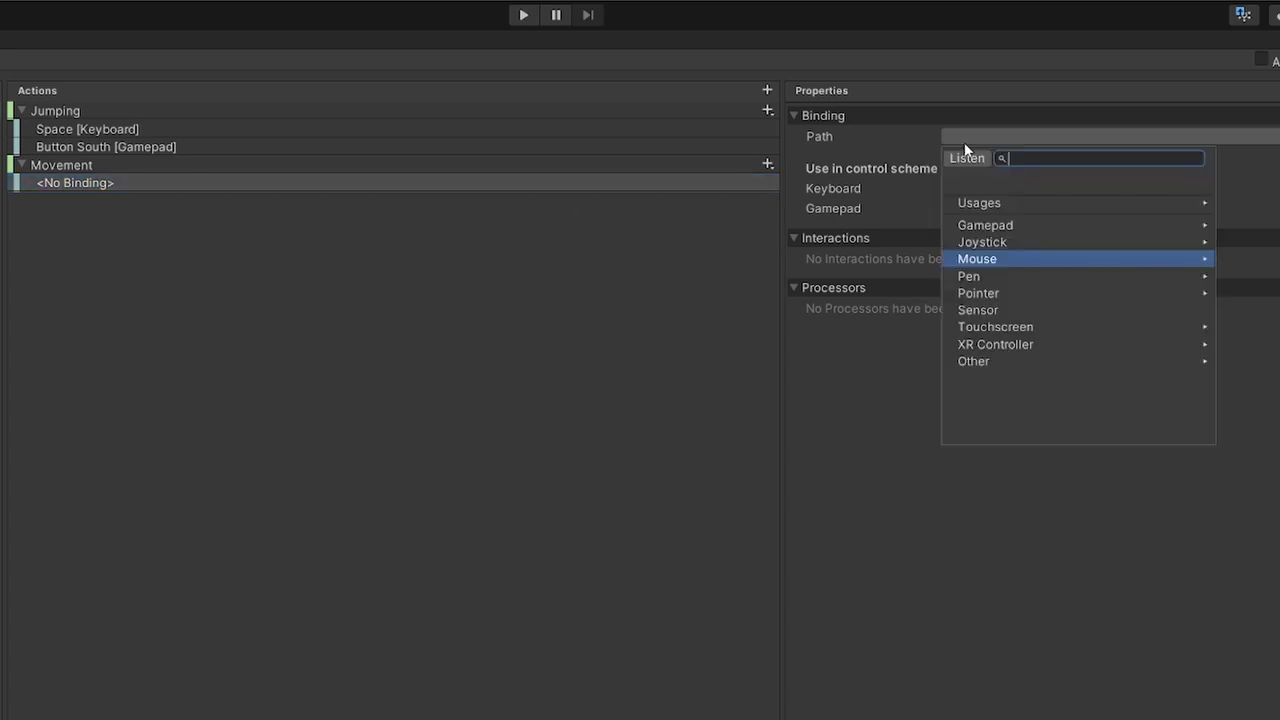
click(967, 159)
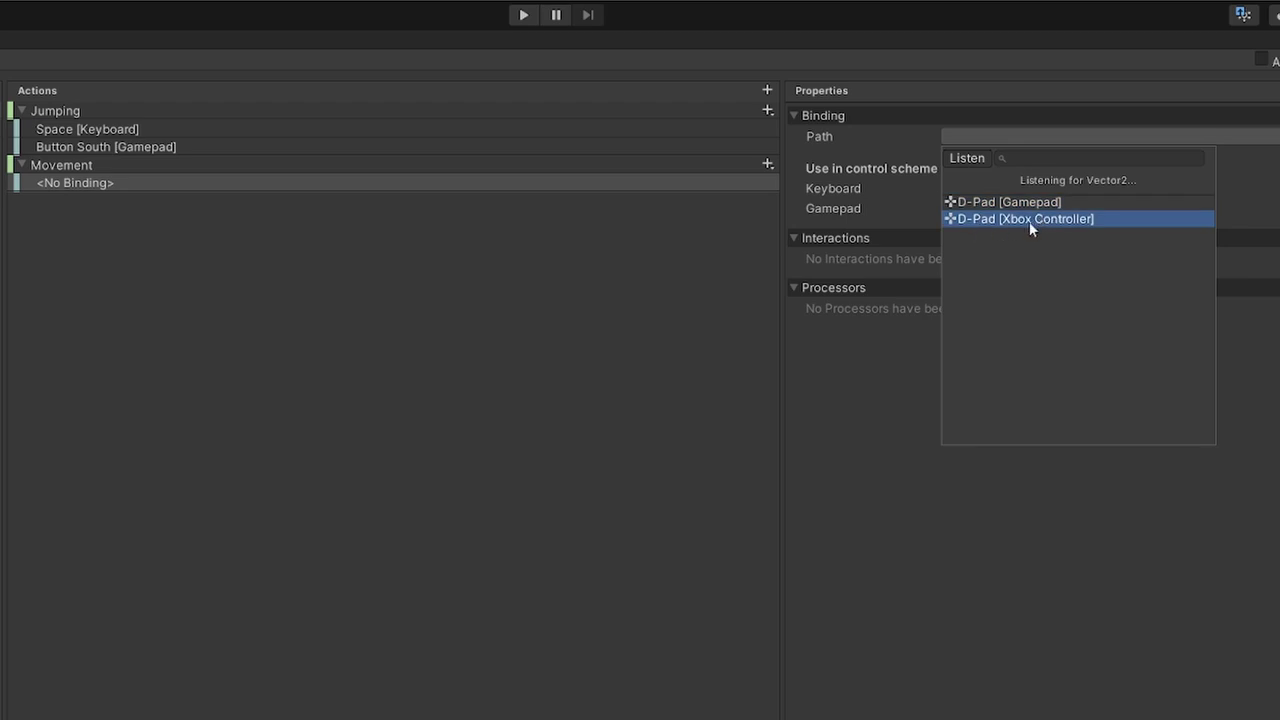
click(998, 204)
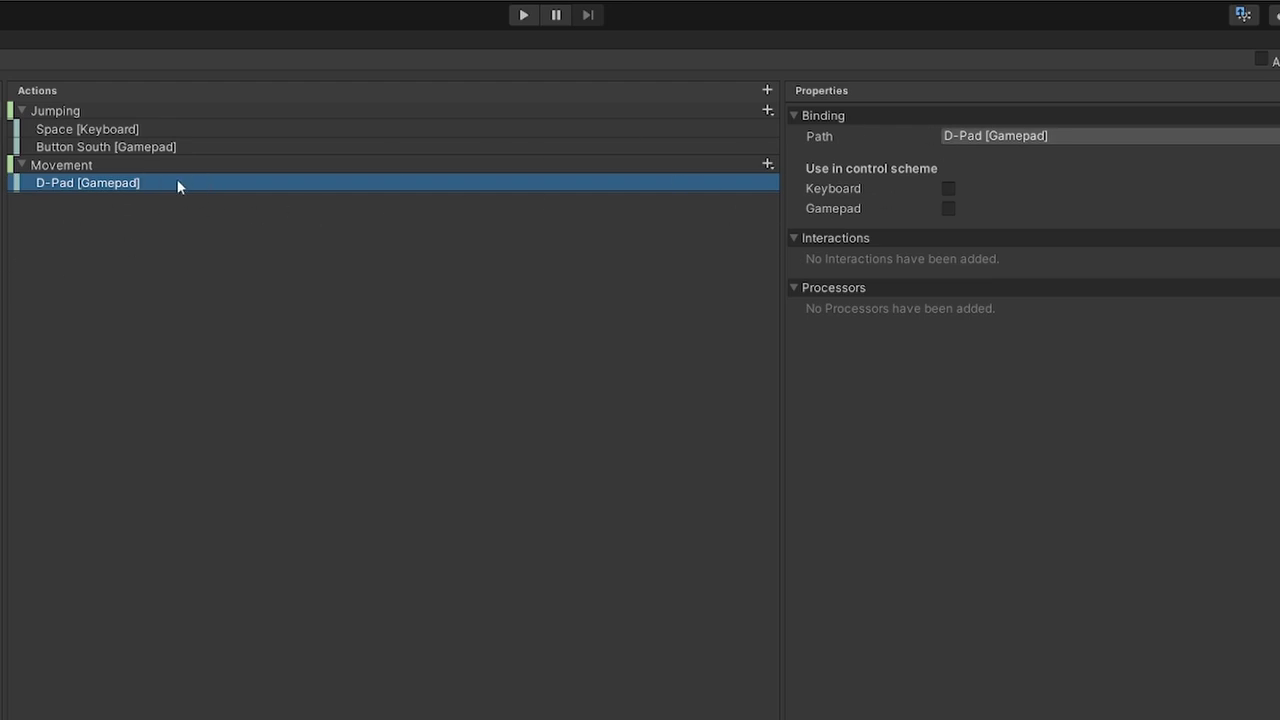
click(125, 168)
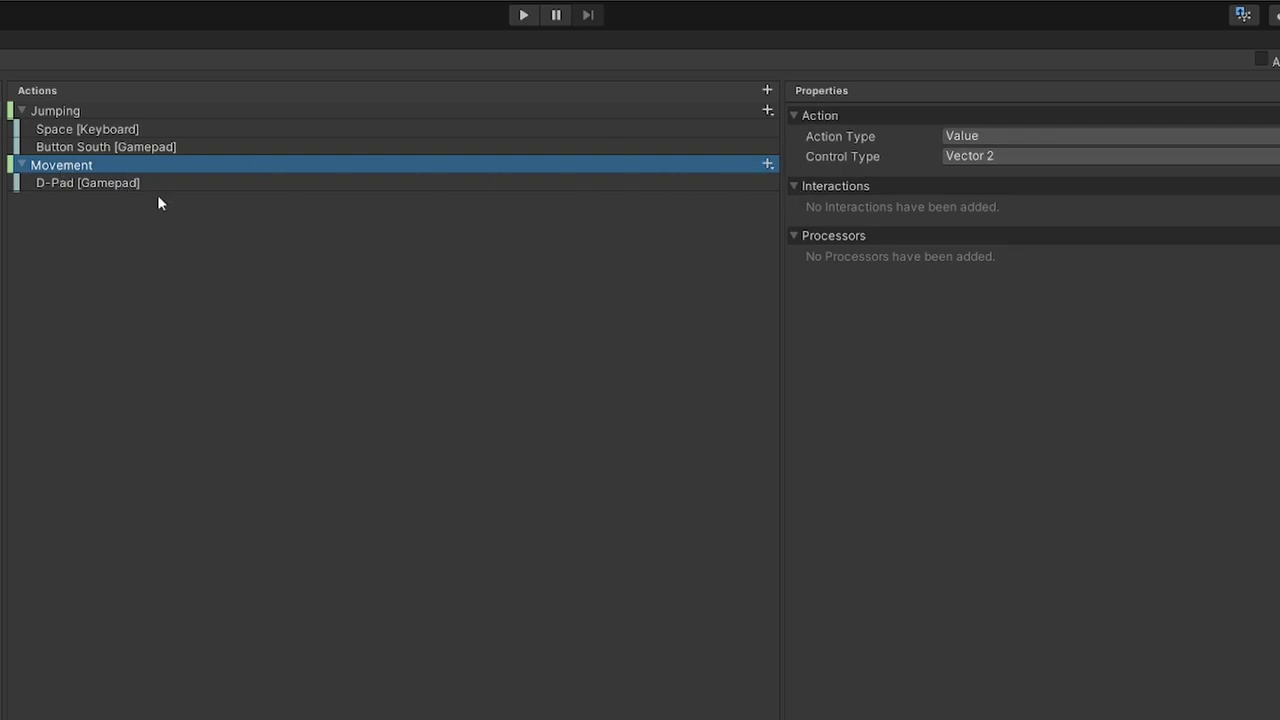
click(75, 183)
- Add another binding to the Movement action and listen for the controller stick to assign Left Stick [Gamepad]
click(769, 166)
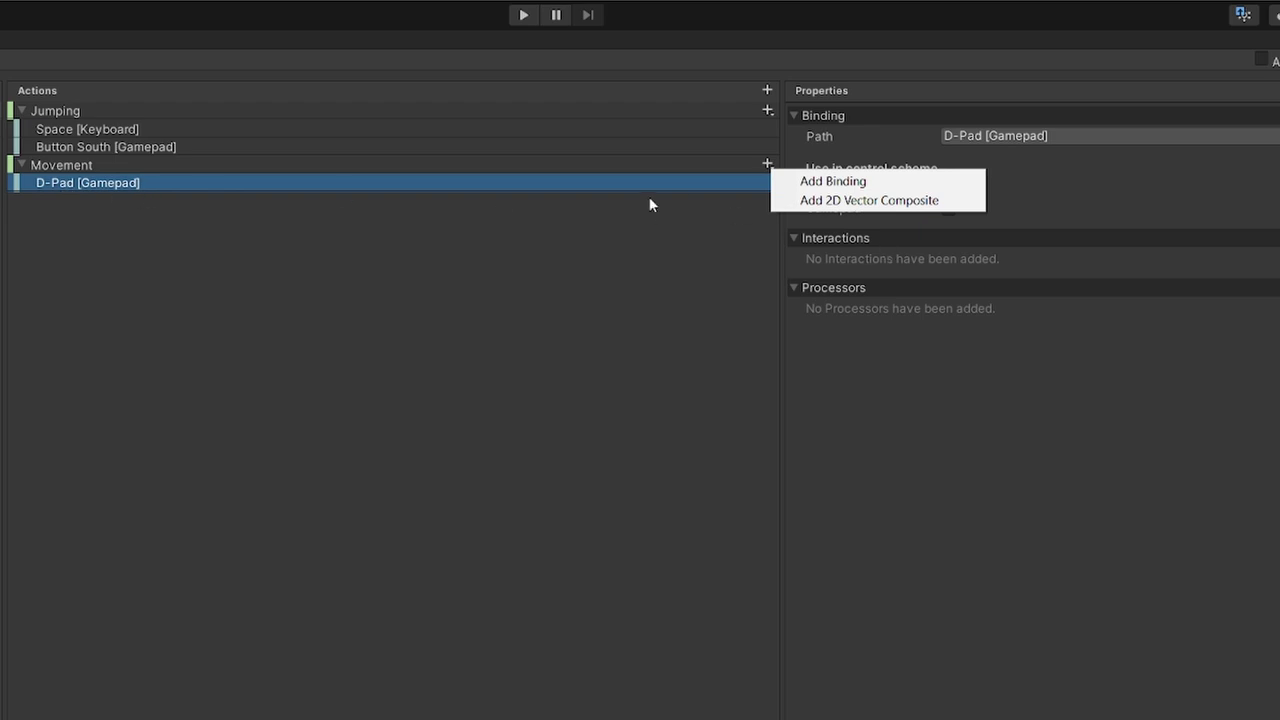
click(834, 183)
click(1020, 135)
click(964, 158)
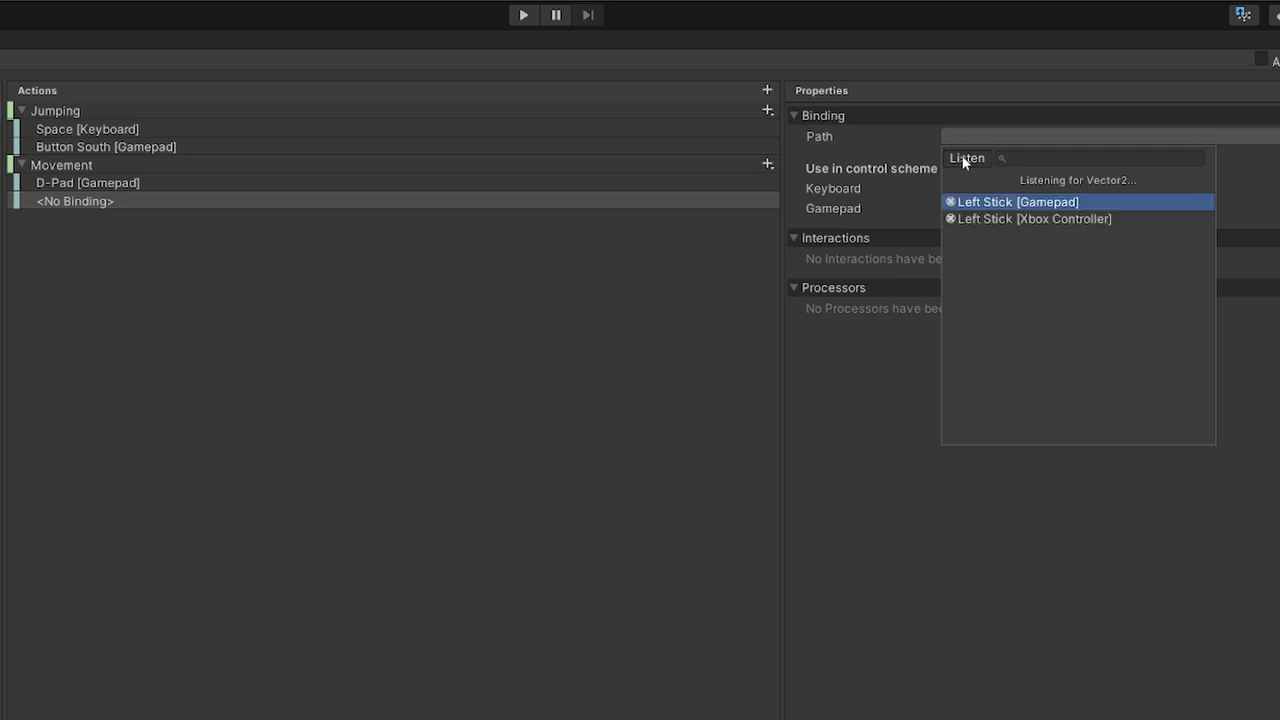
click(966, 202)
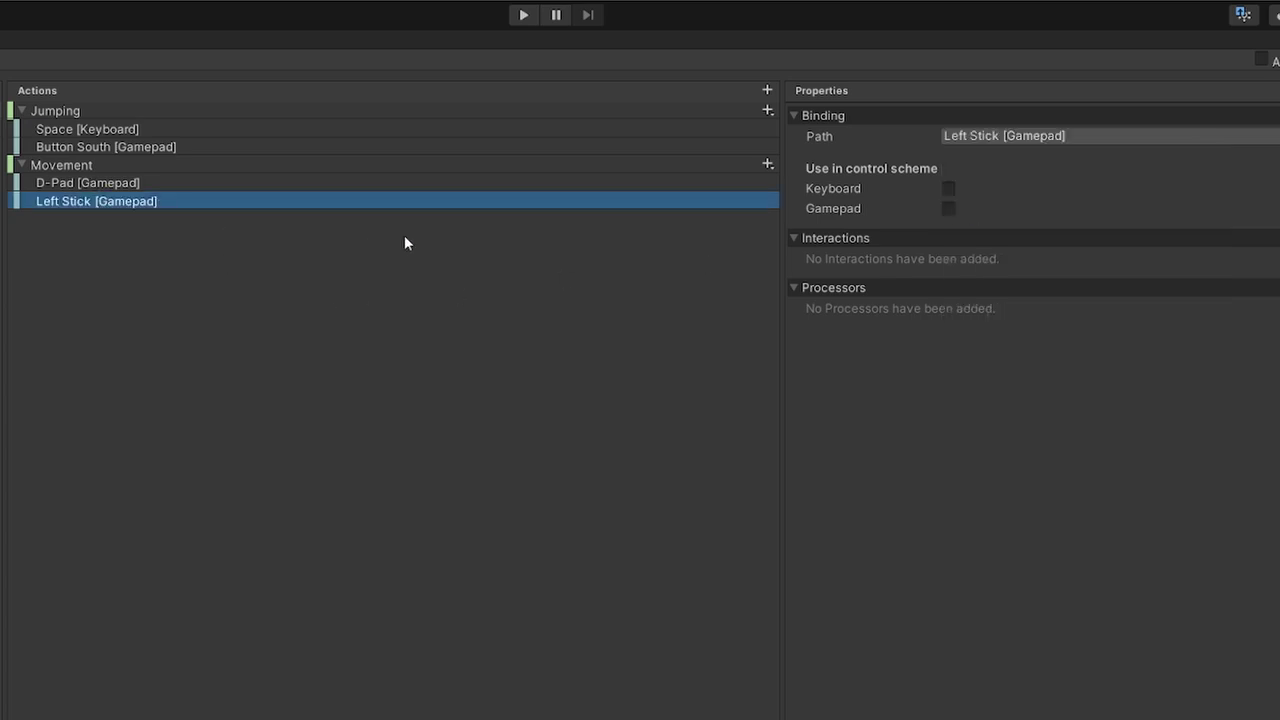
- Add a 2D Vector composite to the Movement action and bind its Up part to W [Keyboard]
click(768, 165)
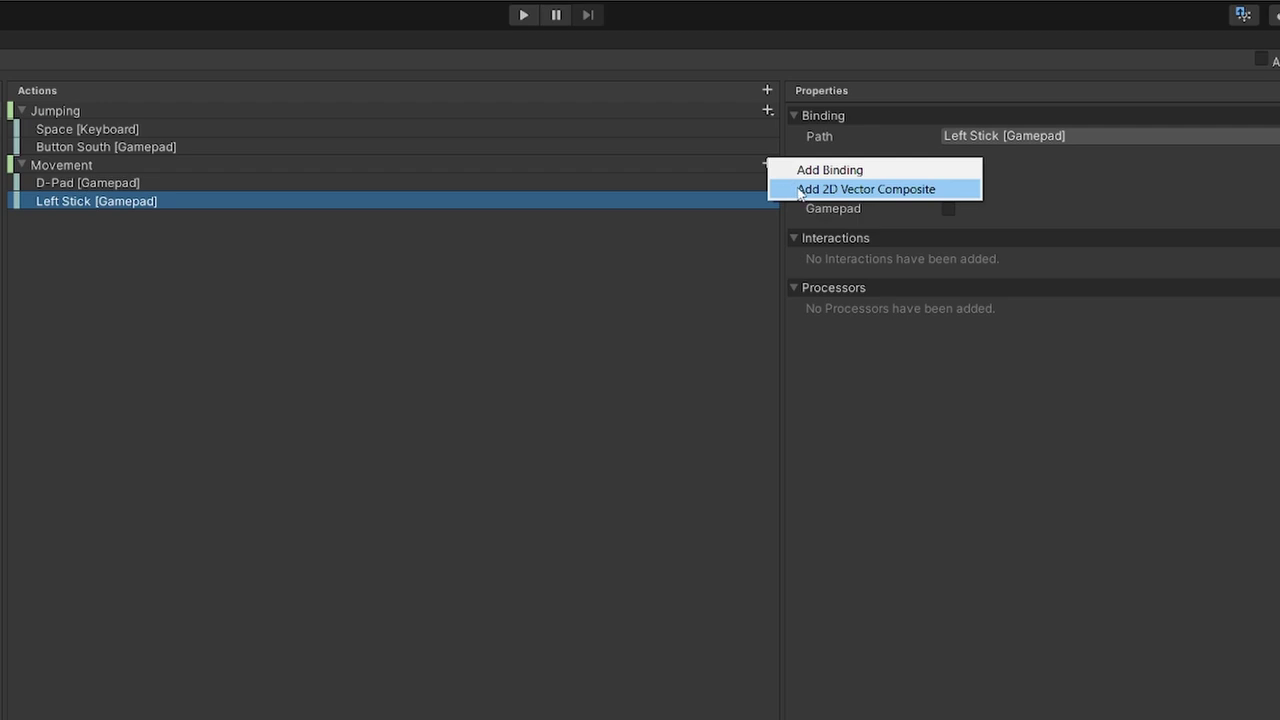
click(807, 190)
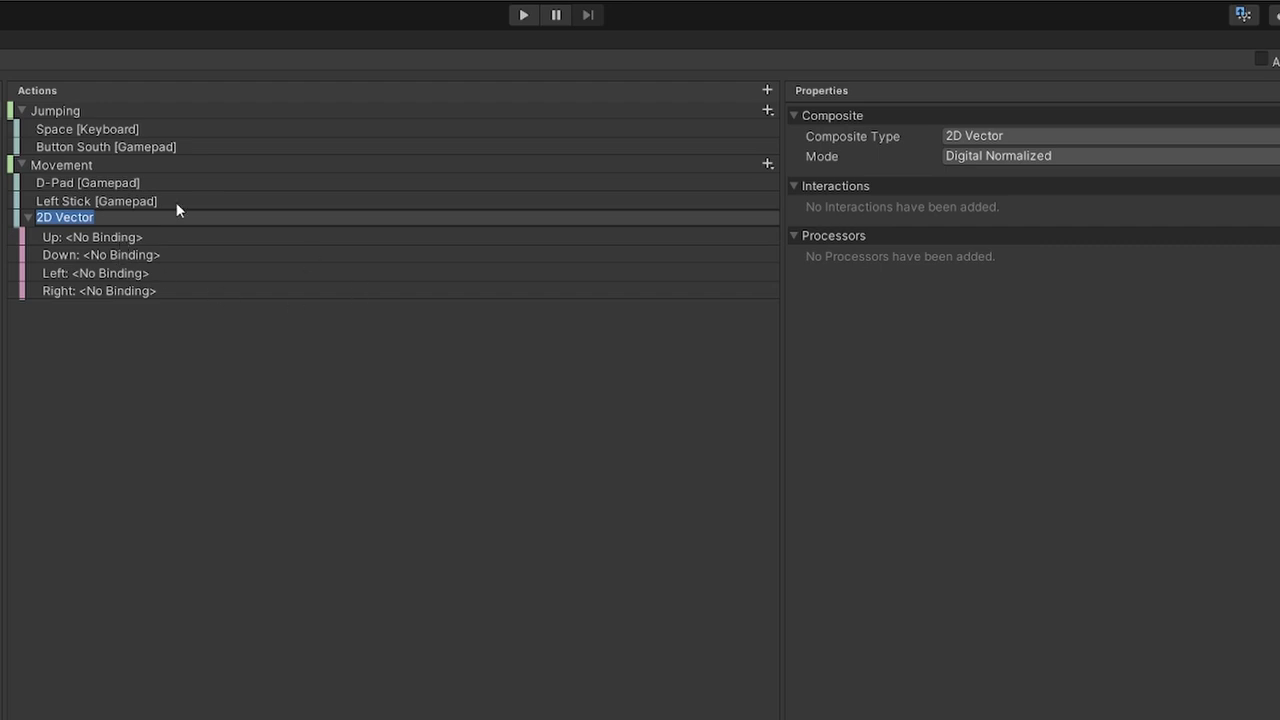
click(96, 240)
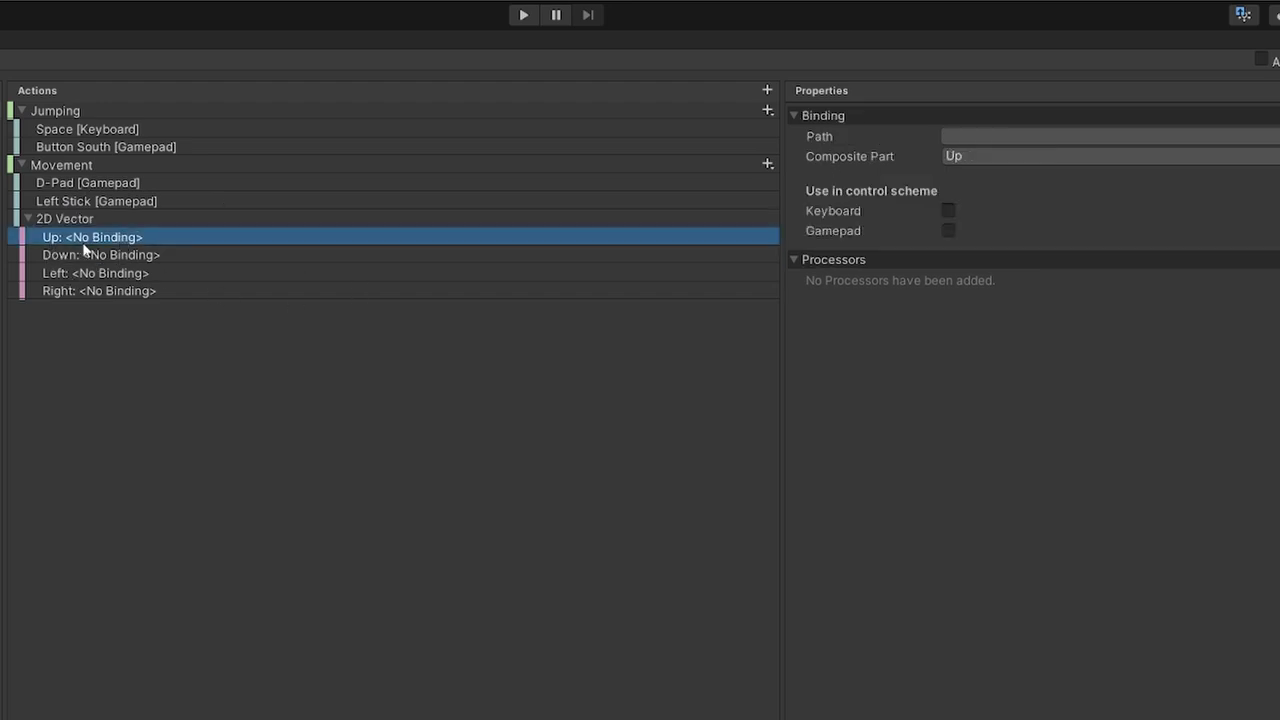
click(975, 138)
click(970, 160)
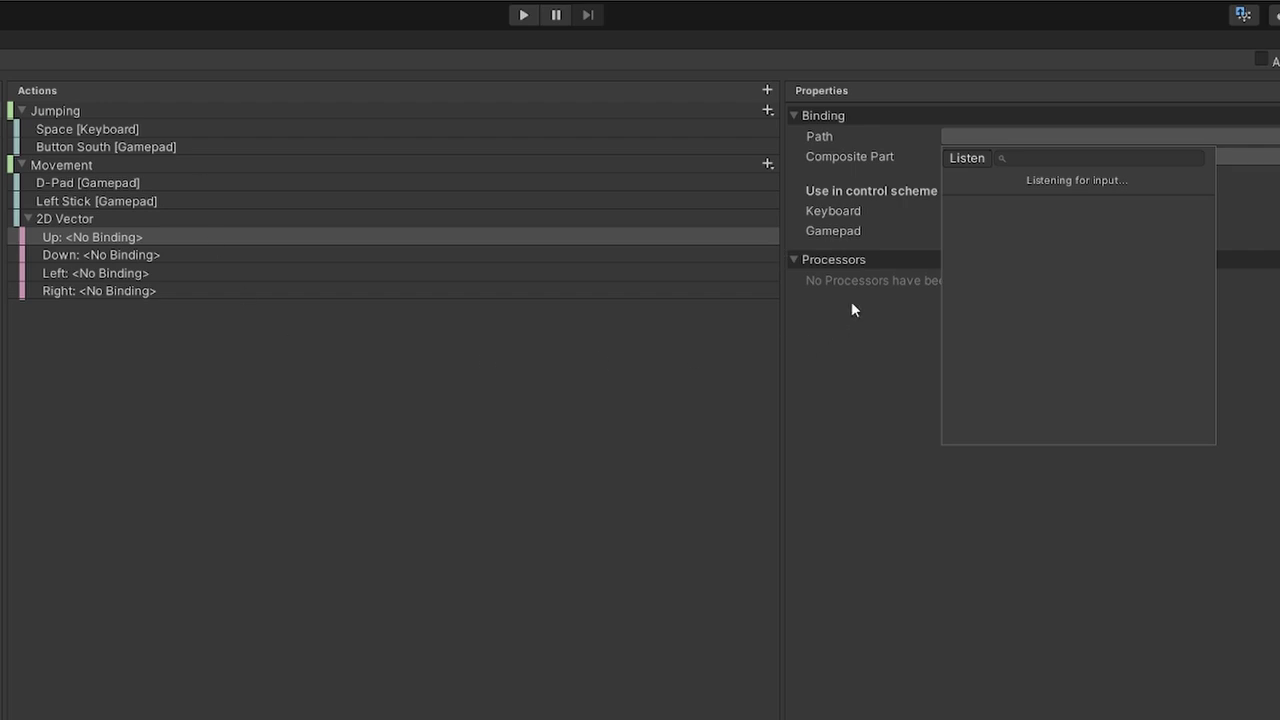
click(964, 161)
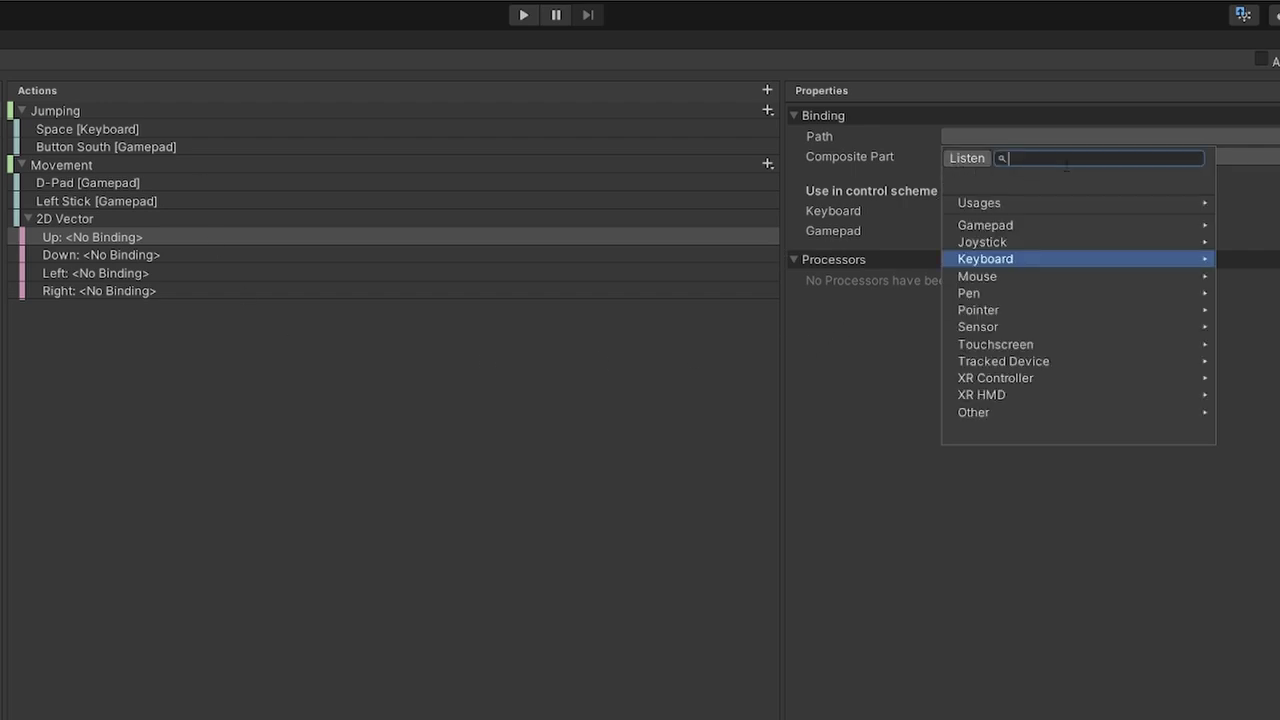
text(W)
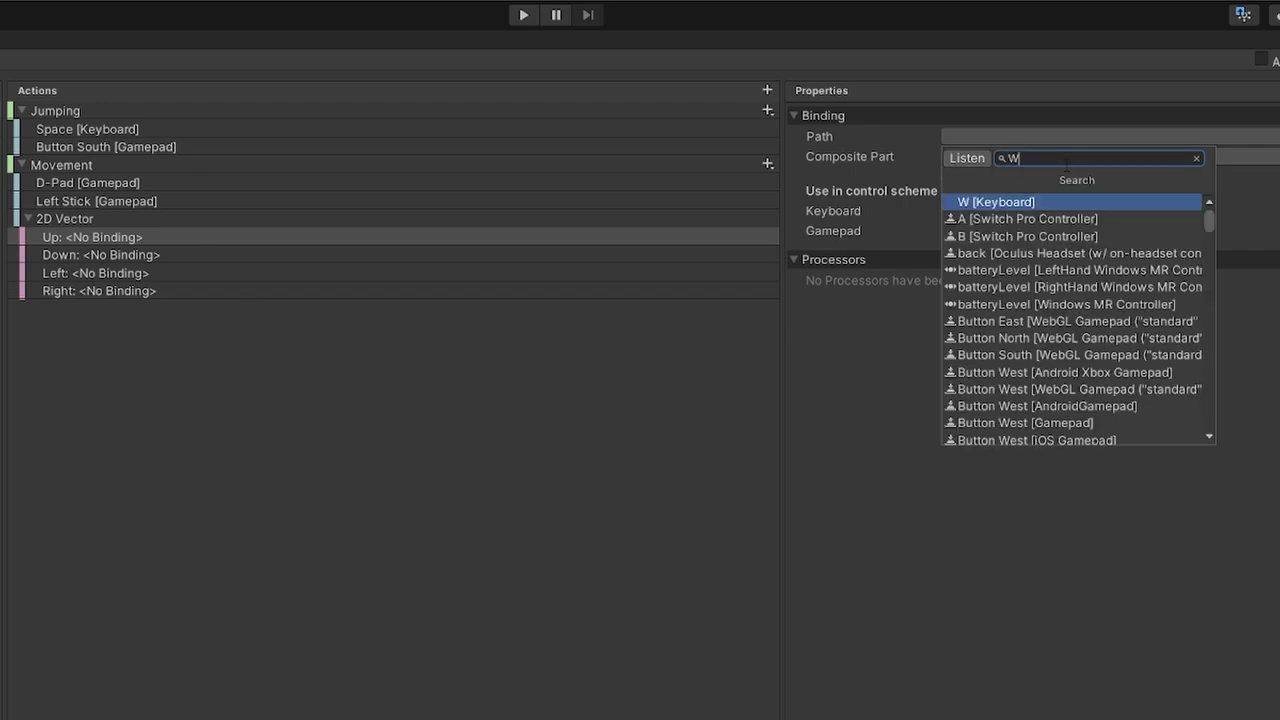
click(1017, 206)
- Bind the 2D Vector composite's Down part to S [Keyboard] and its Left part to A [Keyboard]
click(106, 254)
click(960, 137)
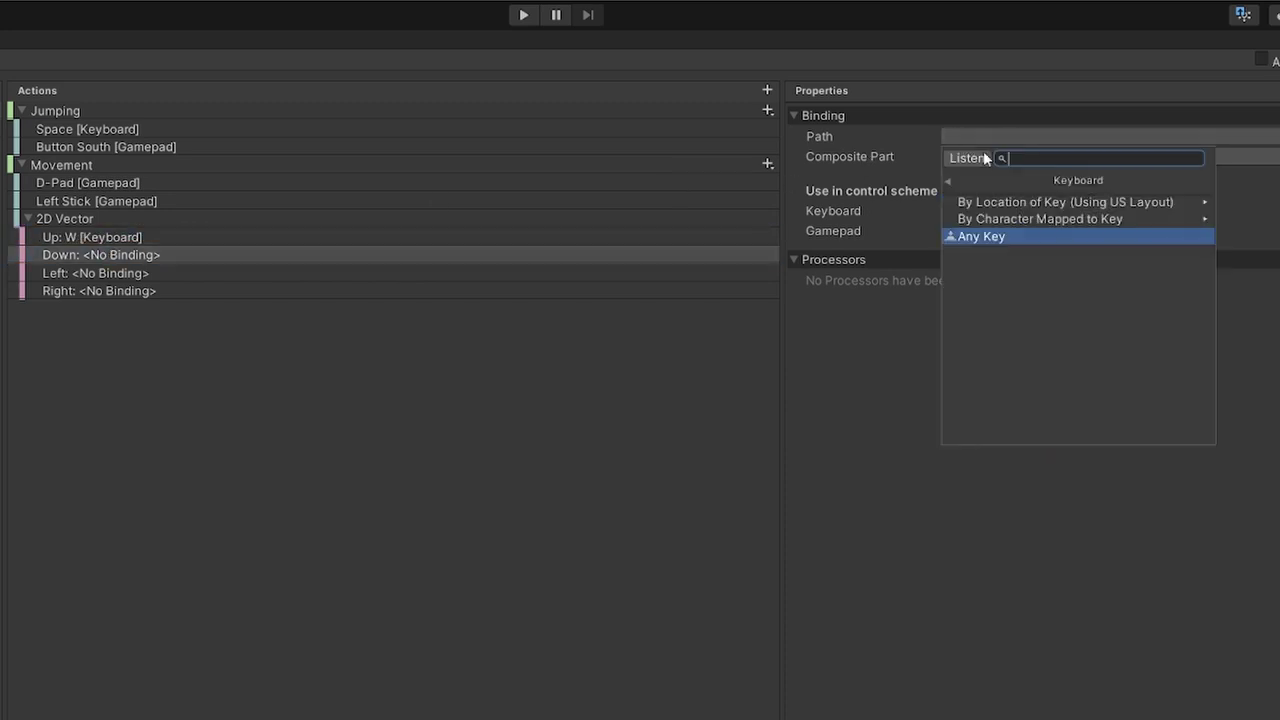
text(S)
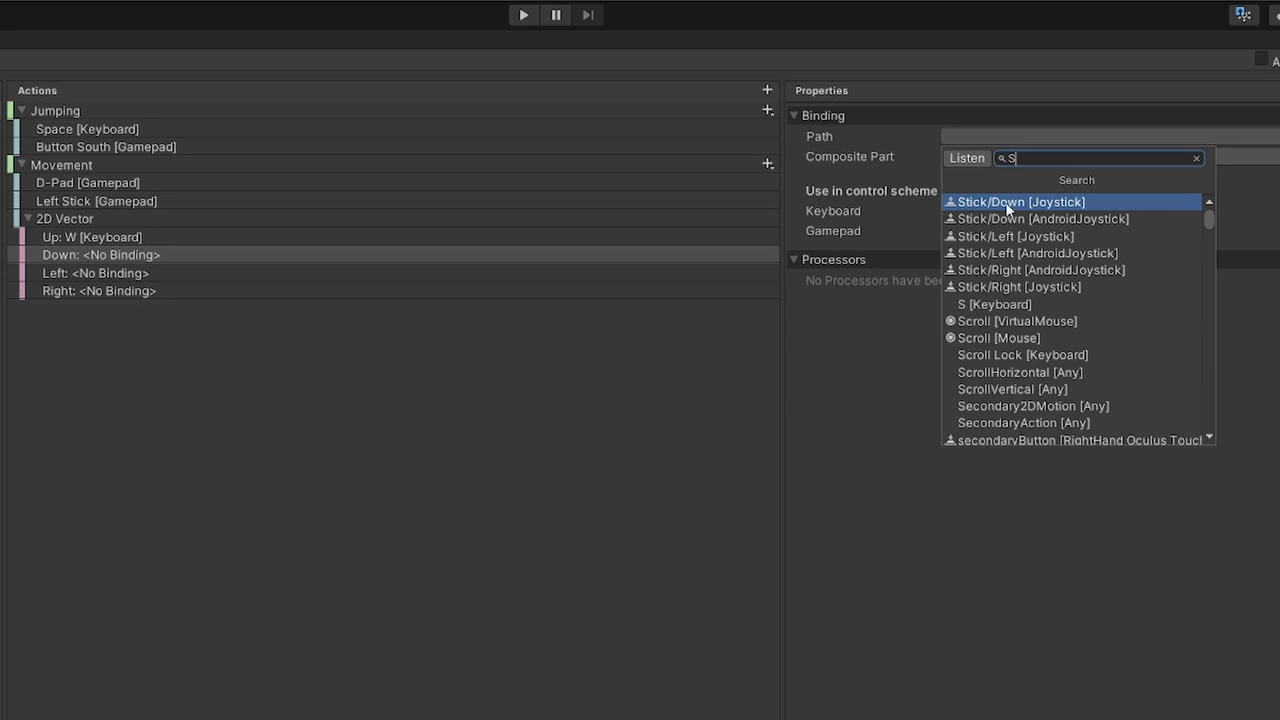
click(1002, 302)
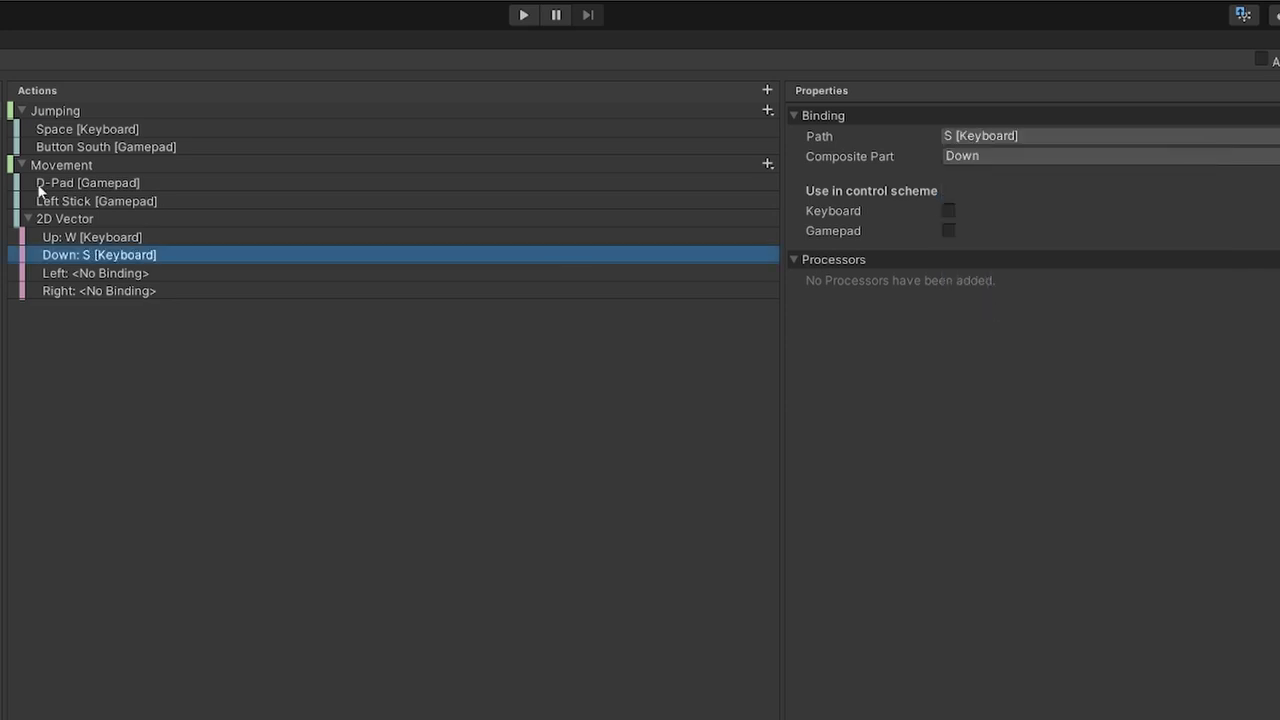
click(92, 273)
click(975, 137)
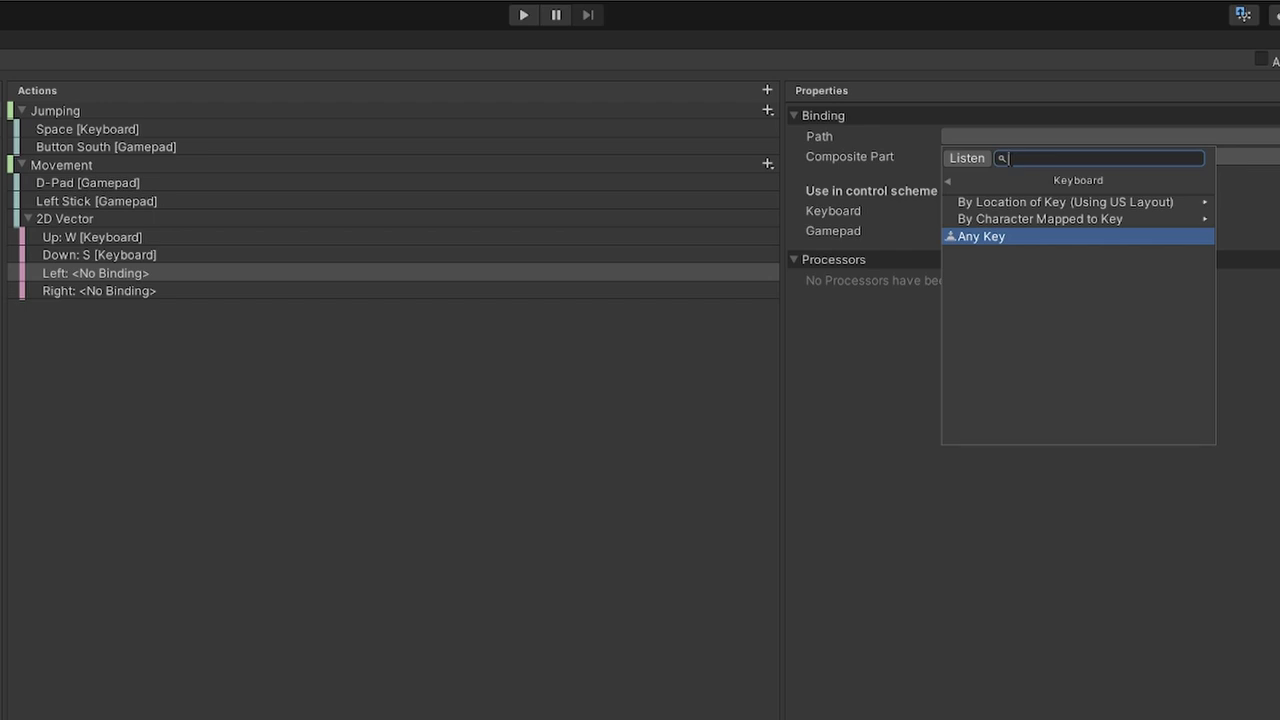
text(a)
click(1018, 252)
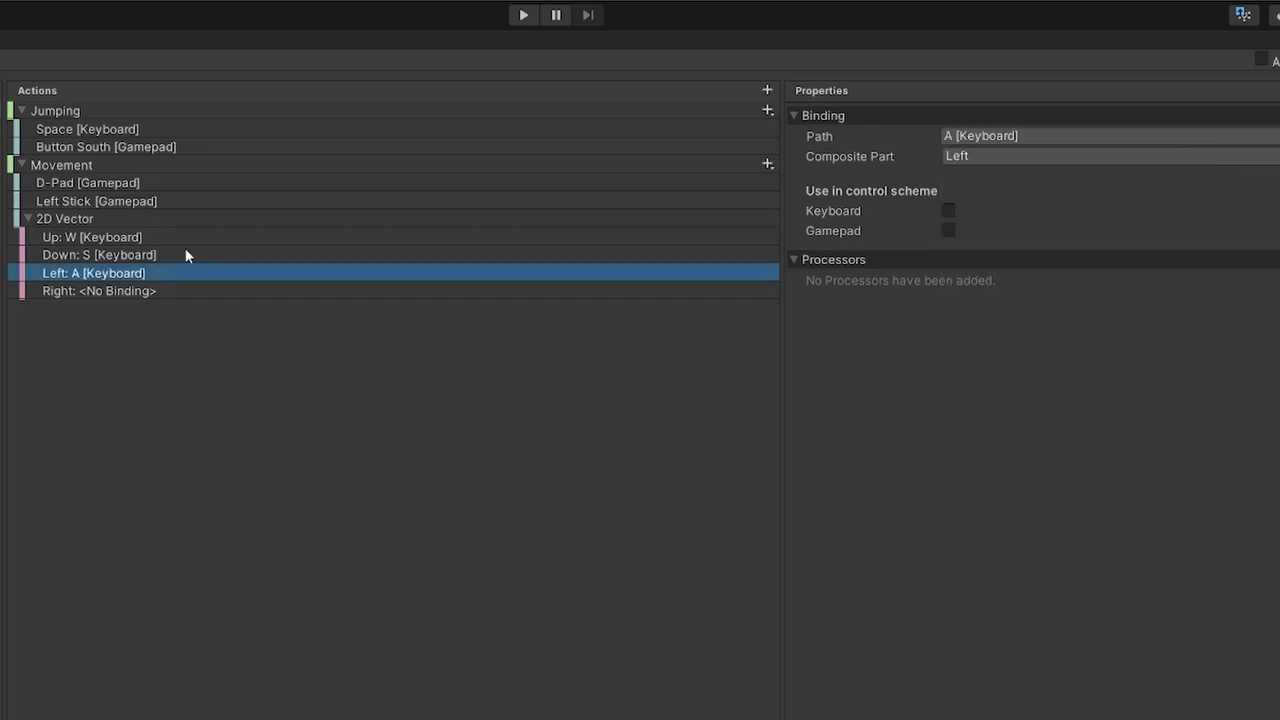
- Bind the 2D Vector composite's Right part to D [Keyboard], and collapse the composite
click(122, 299)
click(950, 137)
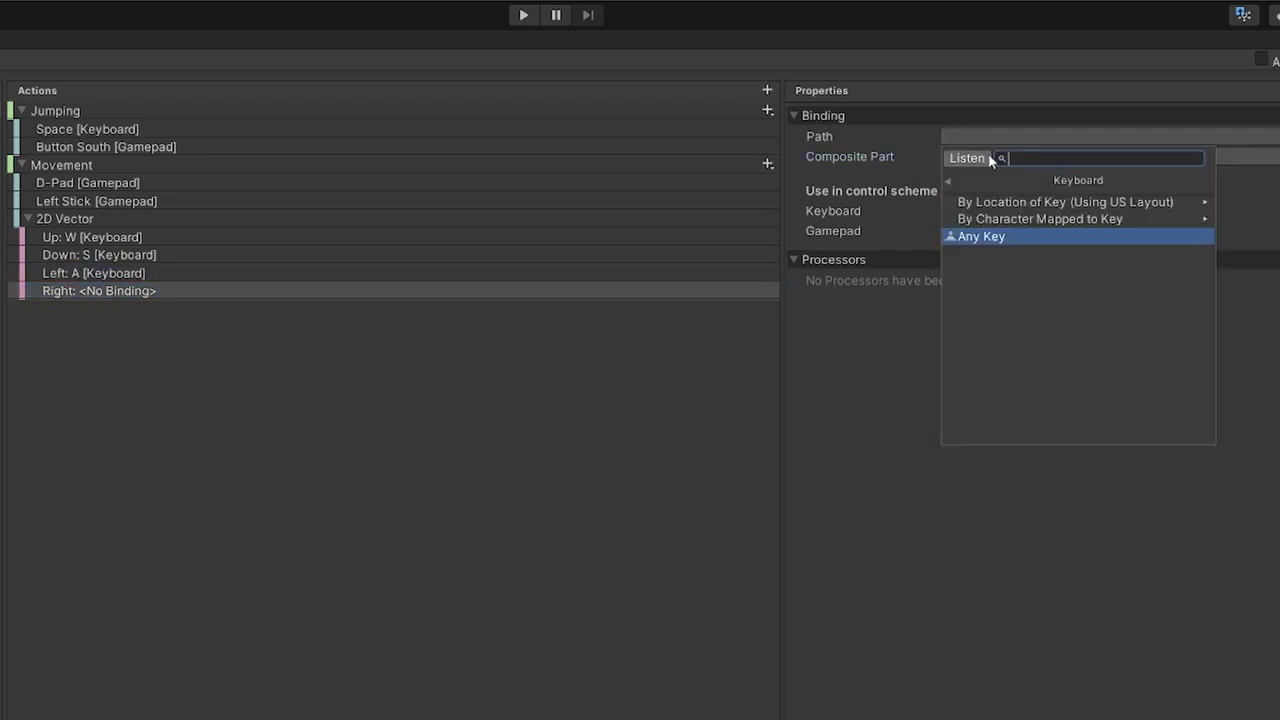
text(d)
click(1012, 214)
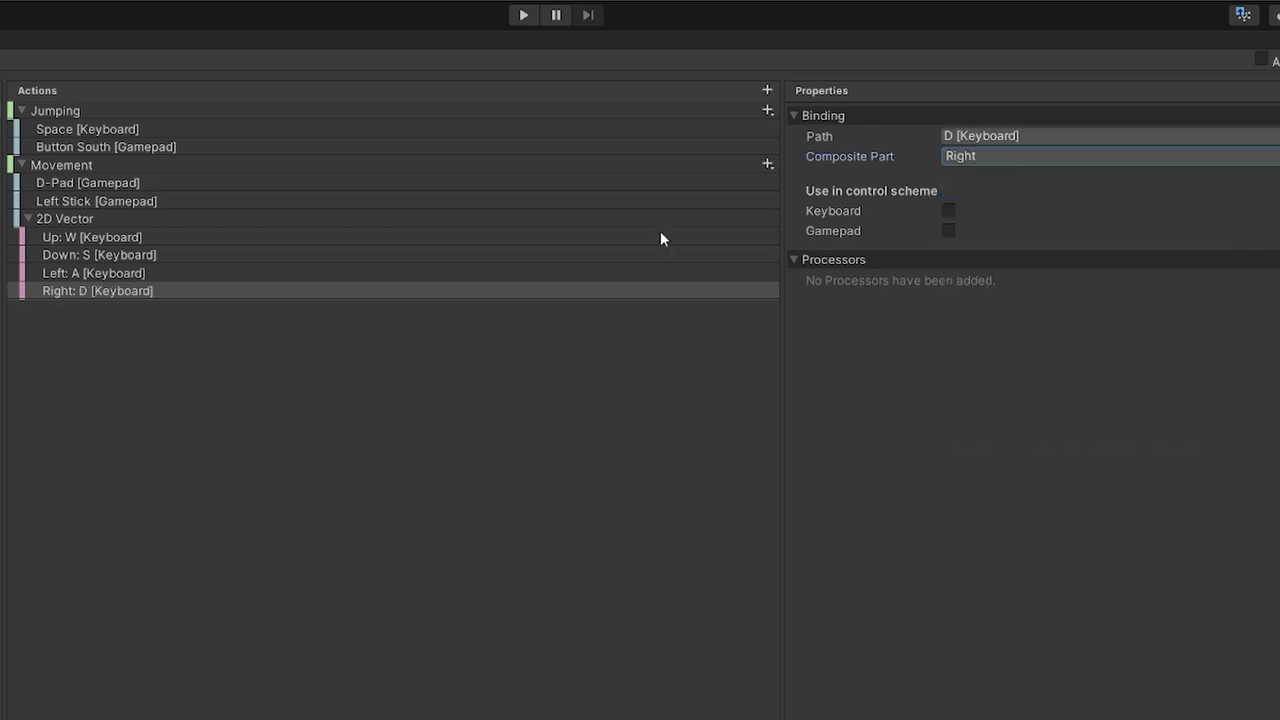
click(28, 219)
- Add a second 2D Vector composite to the Movement action and name it ArrowKeys
click(768, 164)
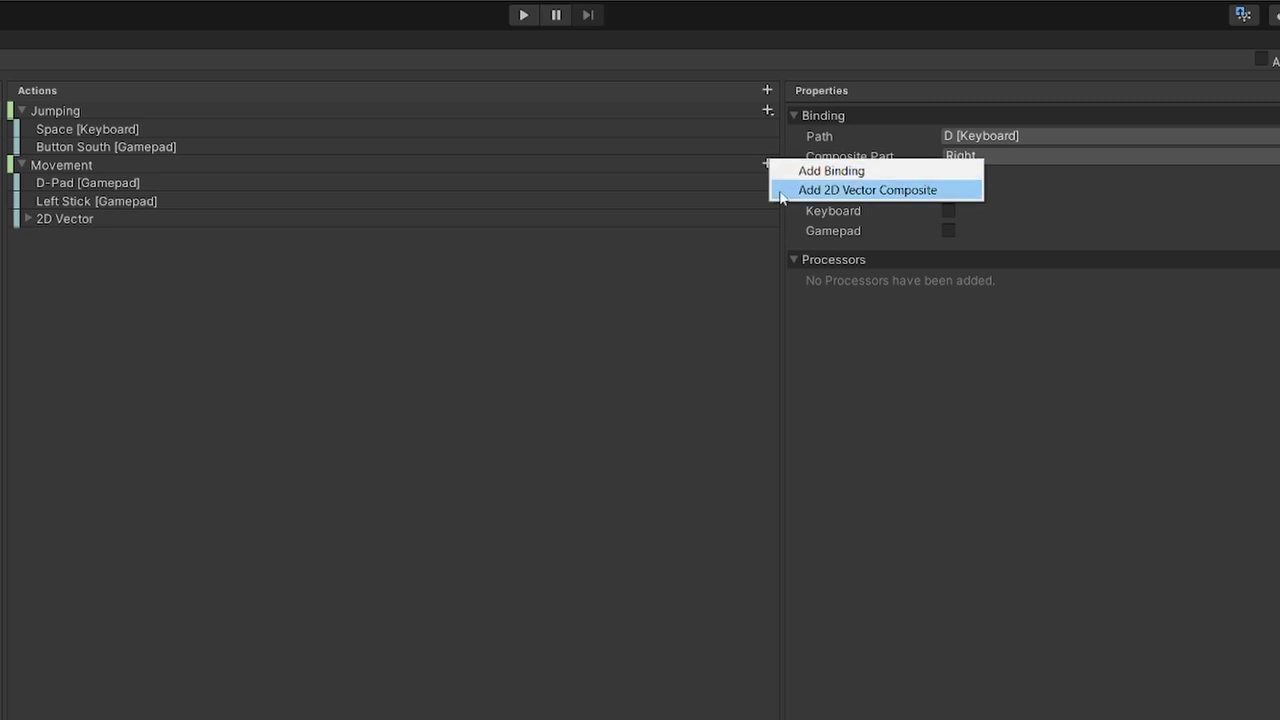
click(800, 189)
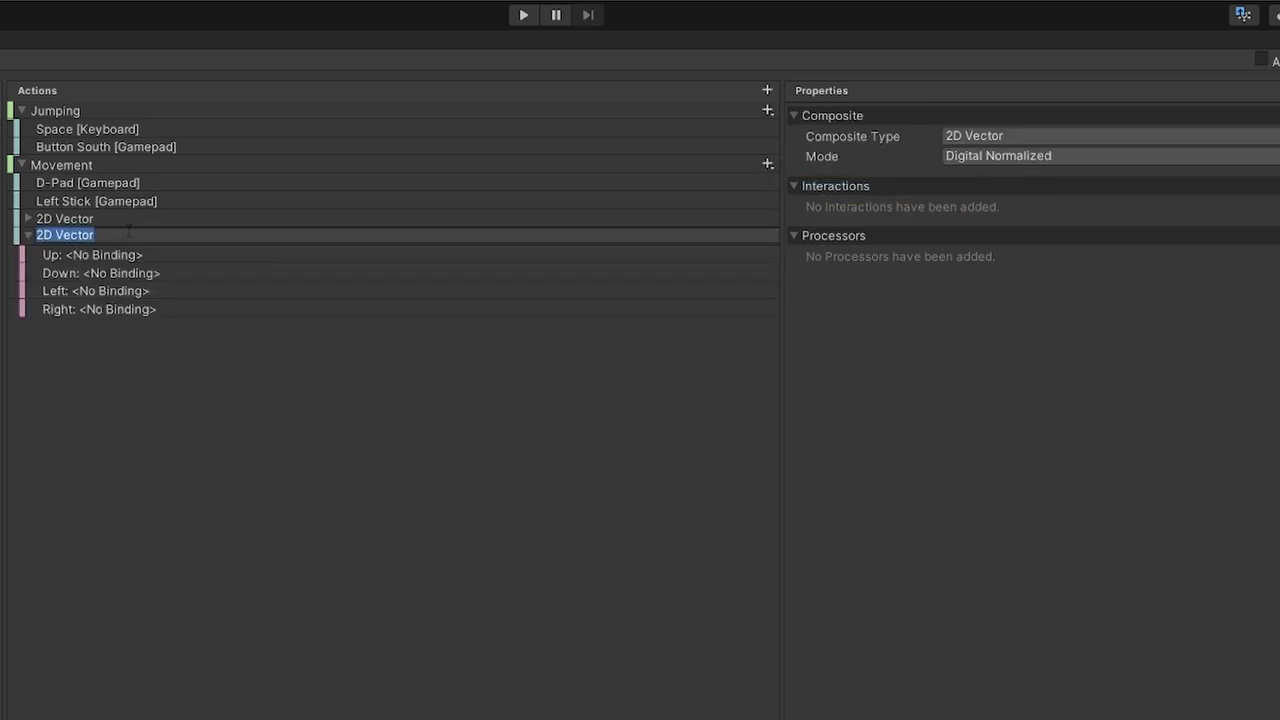
text(ArrowKeys)
key(Return)
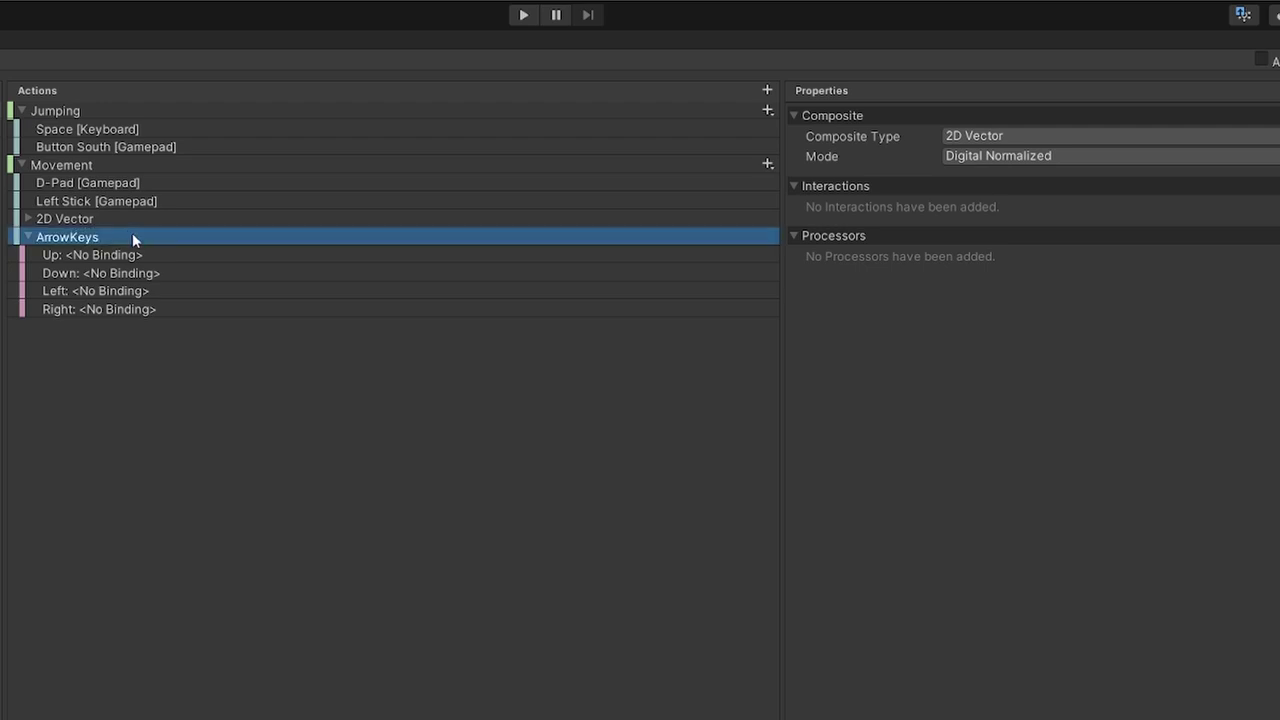
- Find the arrow keys by searching the input paths and bind the ArrowKeys composite's Up part to Up Arrow [Keyboard]
click(100, 255)
click(1002, 136)
click(966, 158)
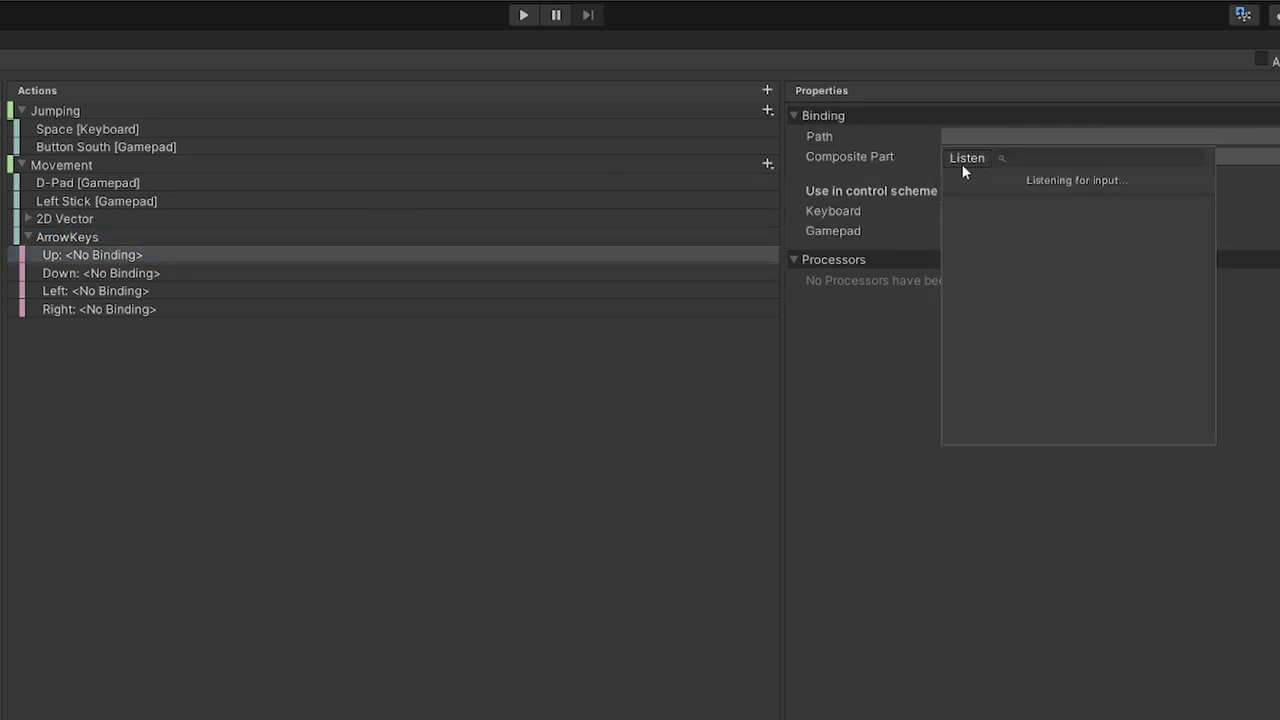
key(Escape)
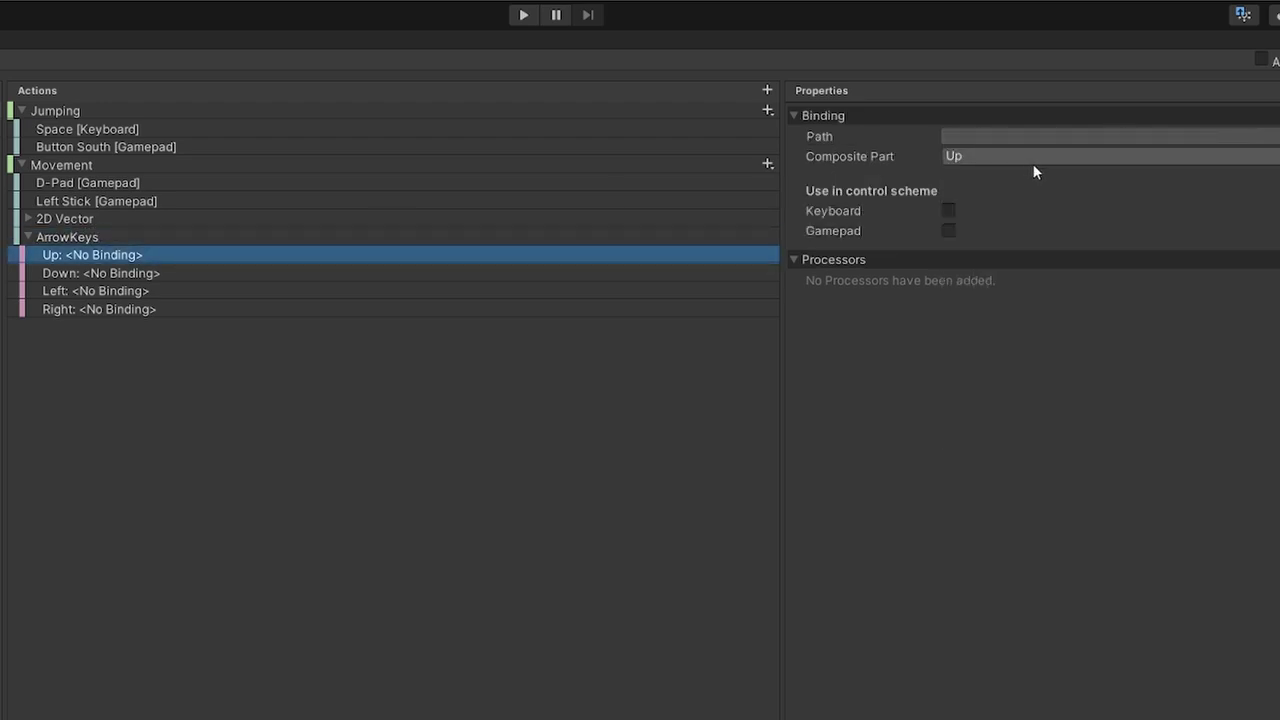
click(962, 138)
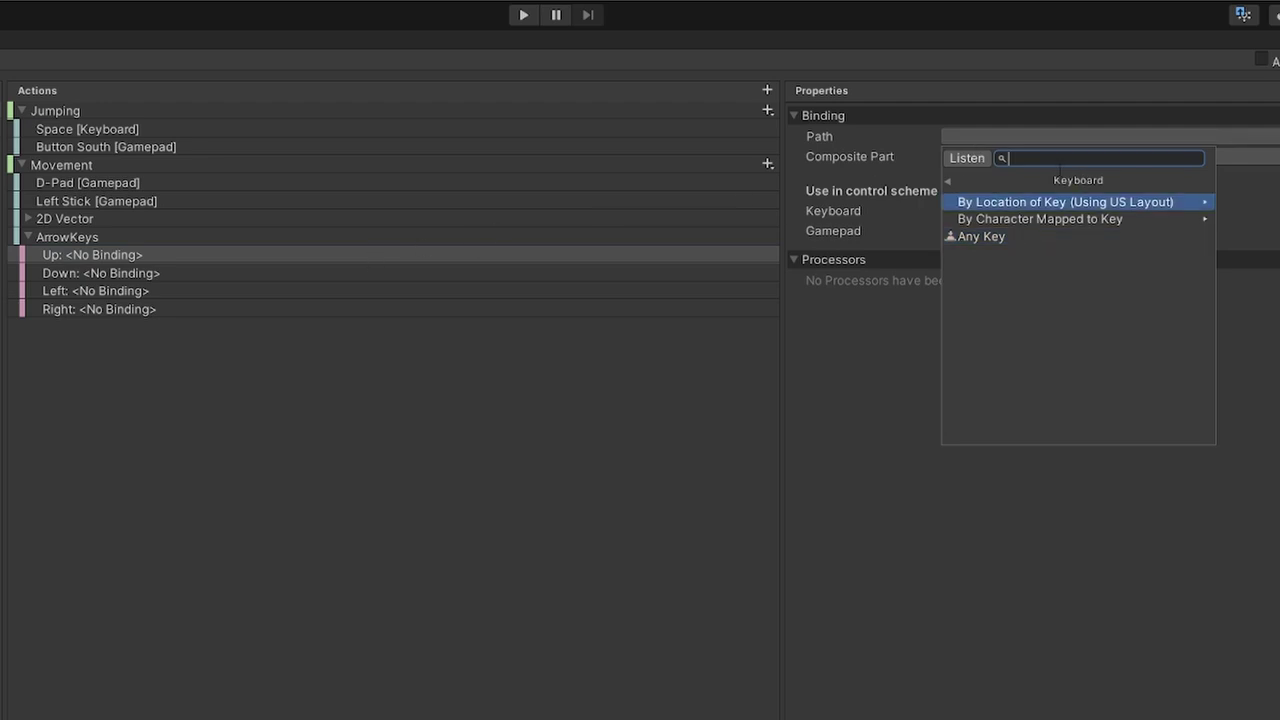
text(arr)
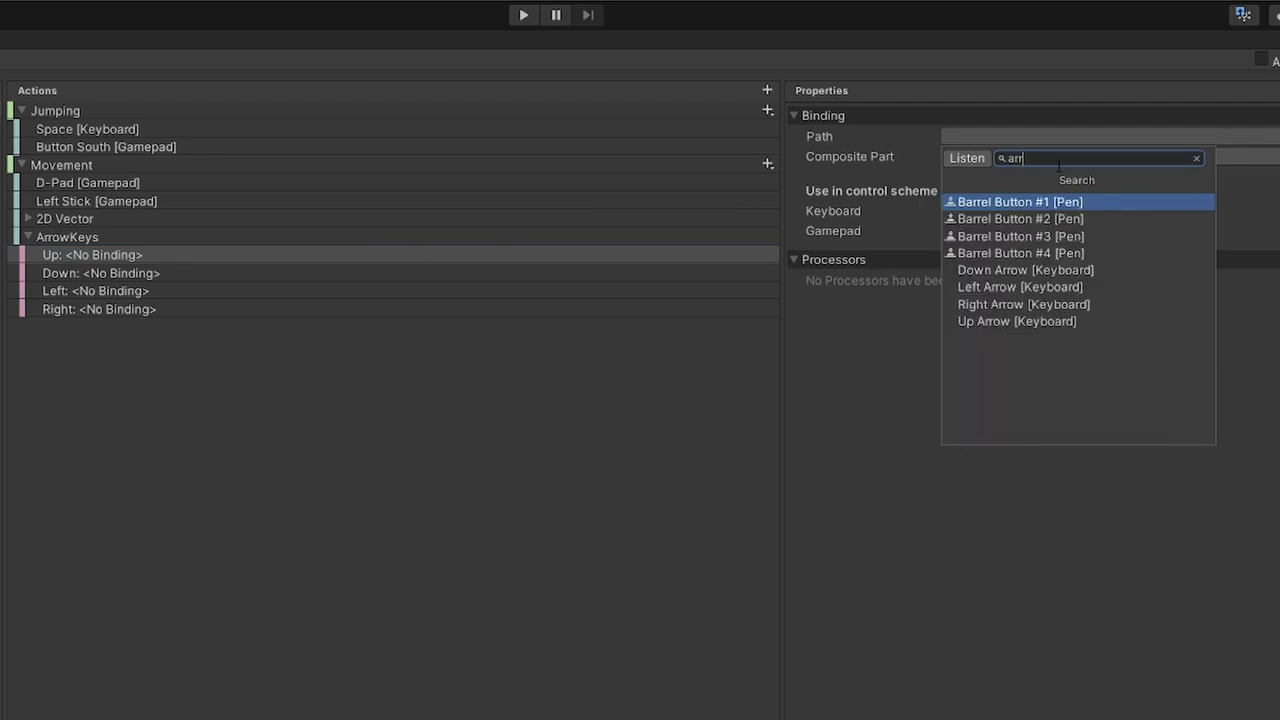
click(1020, 321)
- Bind the ArrowKeys composite's Down part to Down Arrow [Keyboard]
click(547, 273)
click(990, 137)
text(a)
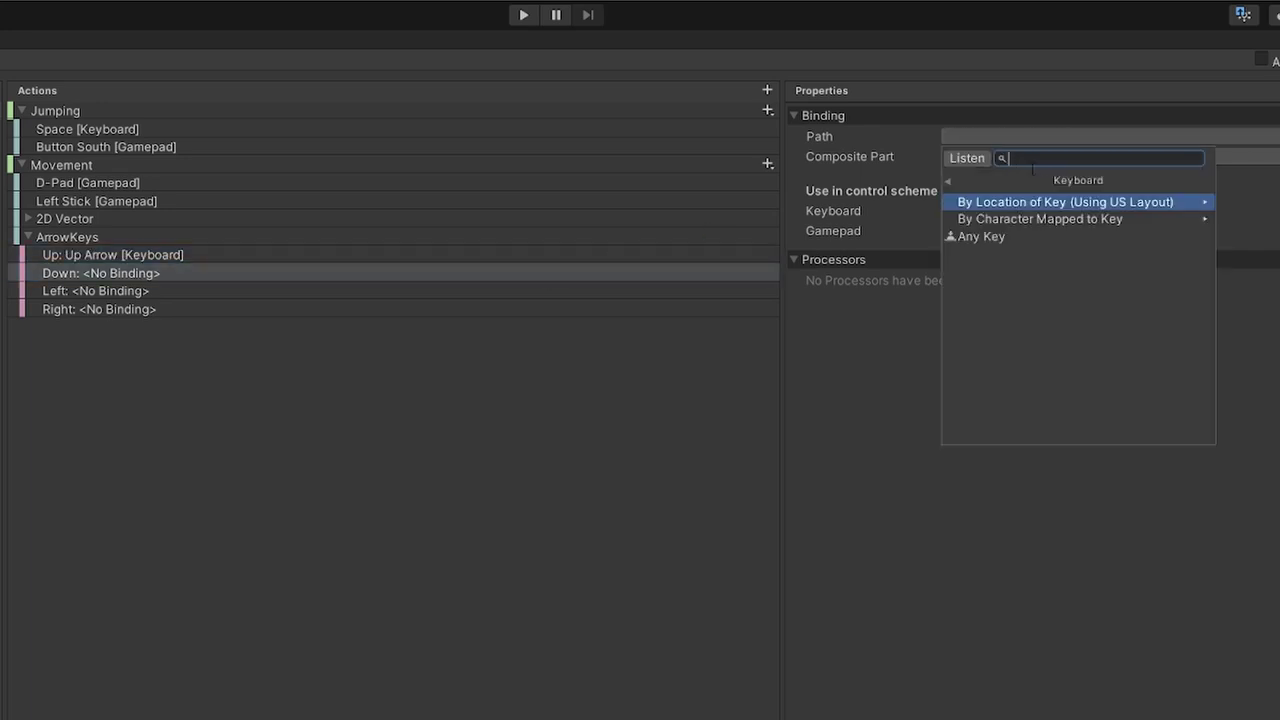
text(rrow)
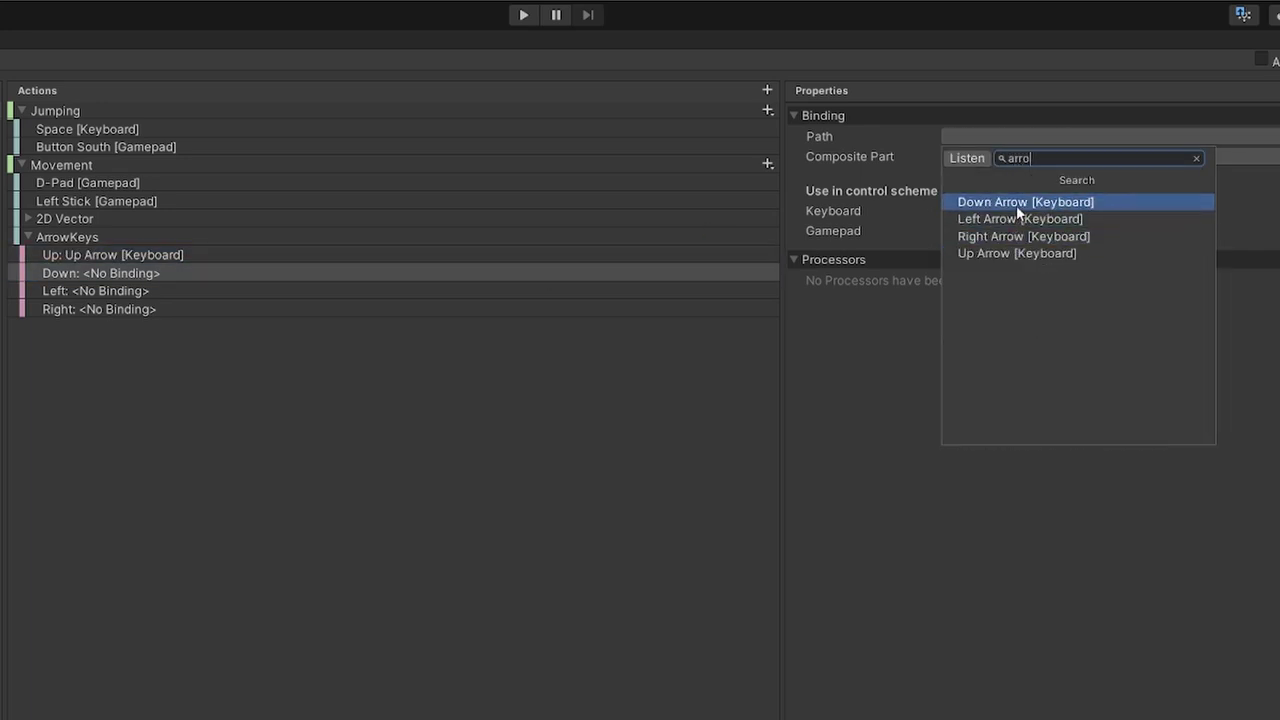
click(1020, 202)
- Bind the ArrowKeys composite's Left part to Left Arrow [Keyboard]
click(516, 290)
click(996, 142)
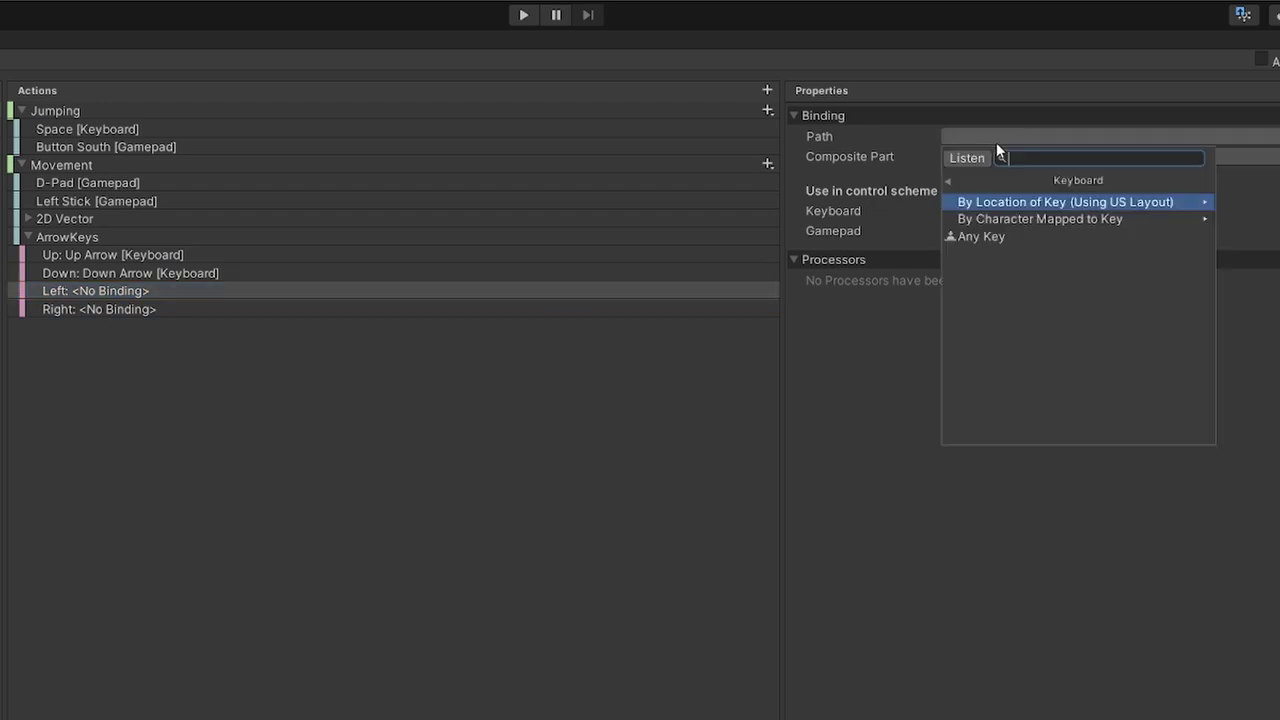
text(aroow)
key(BackSpace)
key(BackSpace)
key(BackSpace)
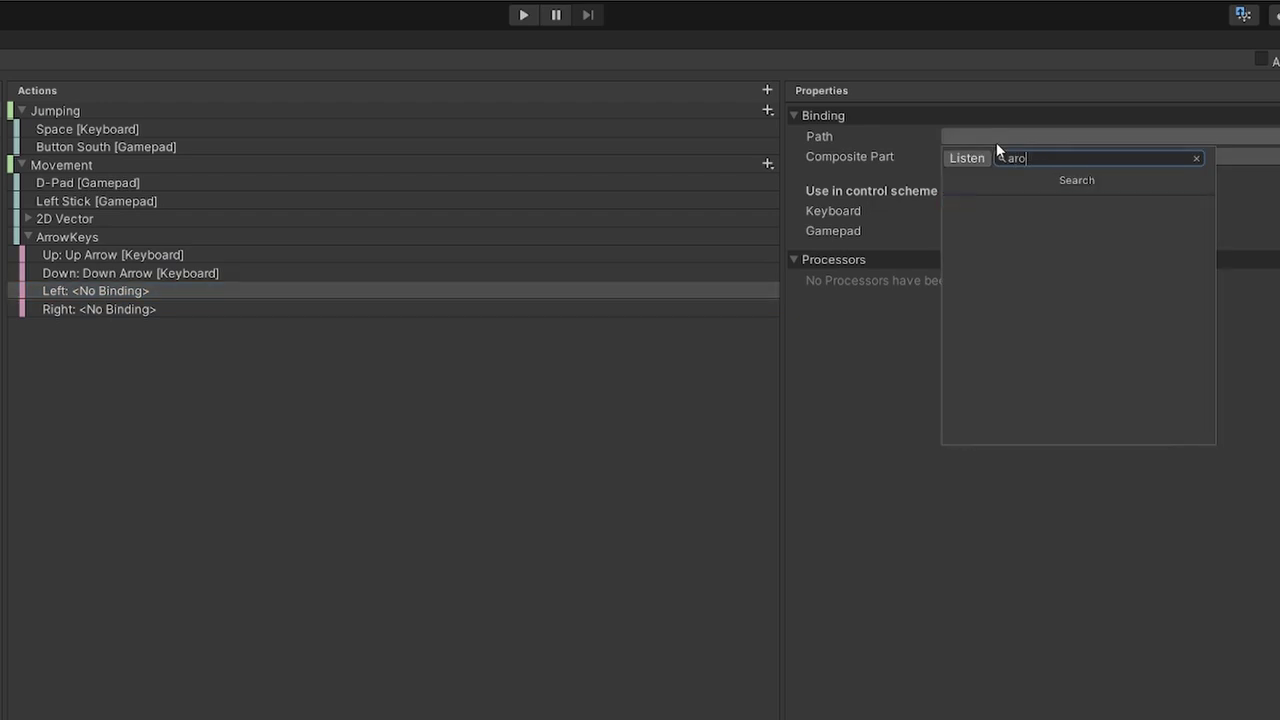
text(row)
key(Down)
key(Return)
- Bind the ArrowKeys composite's Right part to Right Arrow [Keyboard], and select the collapsed 2D Vector composite
click(739, 311)
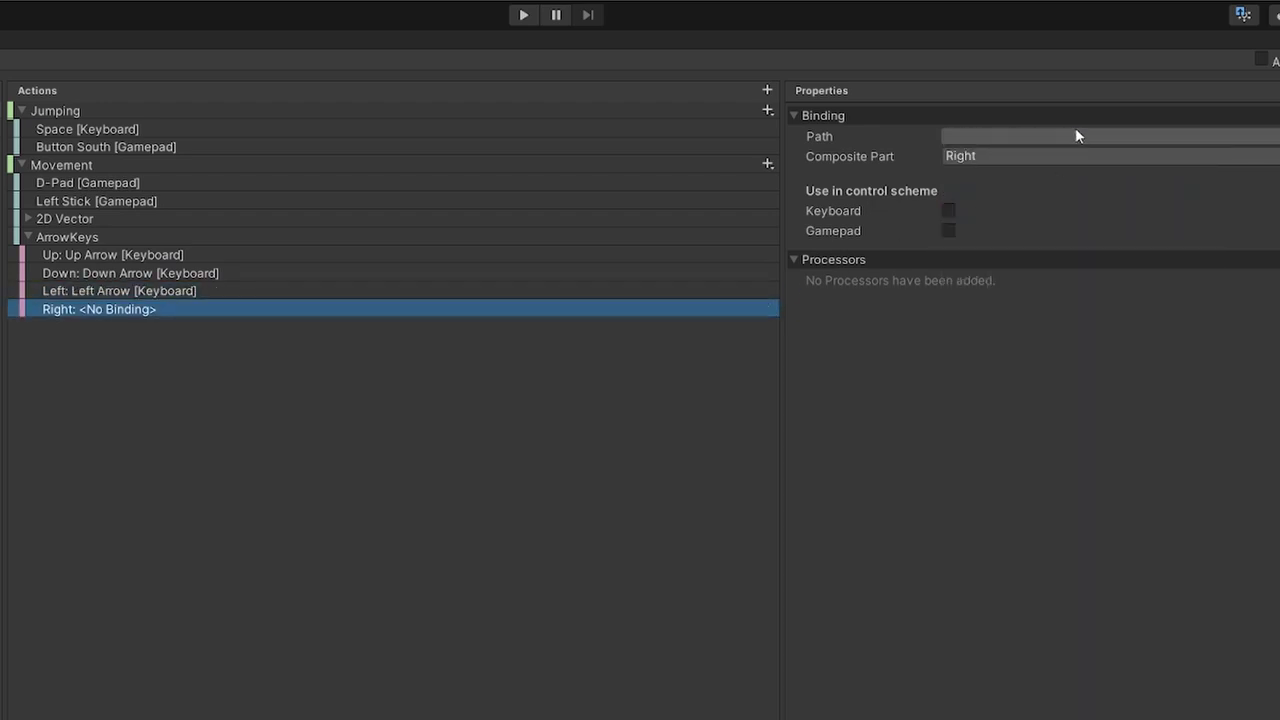
click(1075, 135)
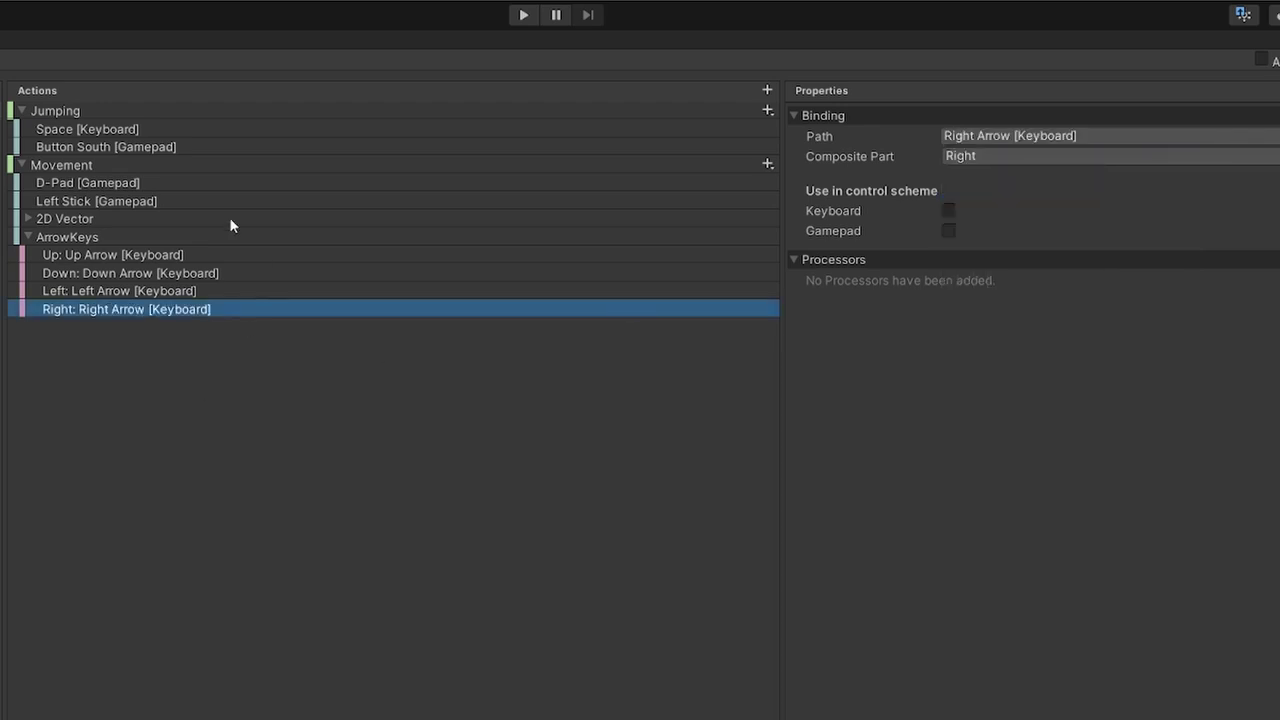
click(64, 219)
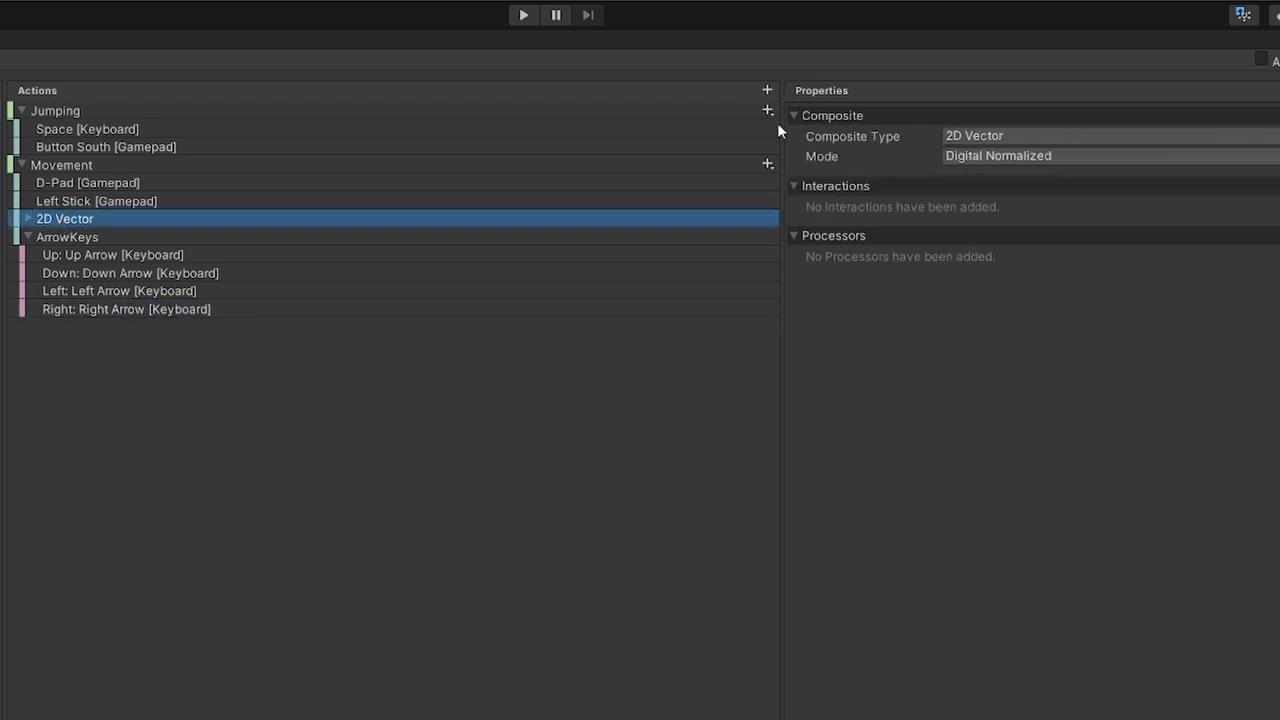
- Rename the Movement action's 2D Vector composite to WASD
right_click(100, 203)
right_click(86, 219)
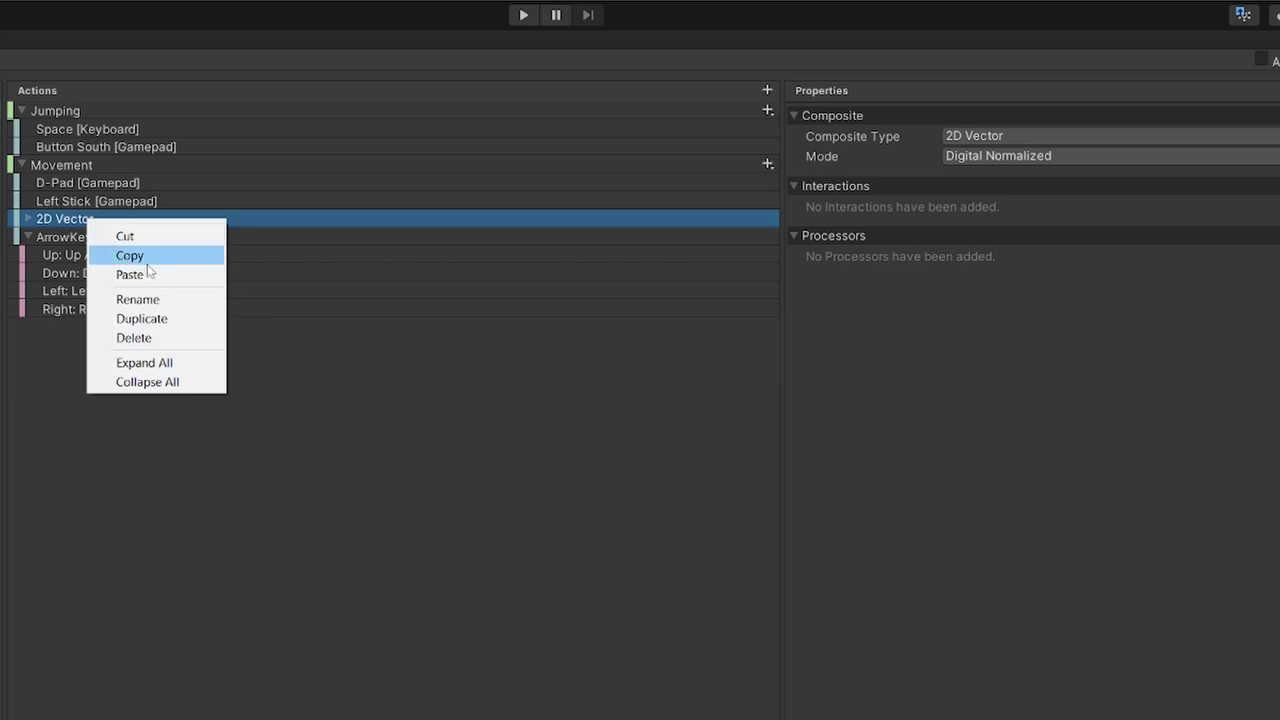
click(151, 298)
text(WA)
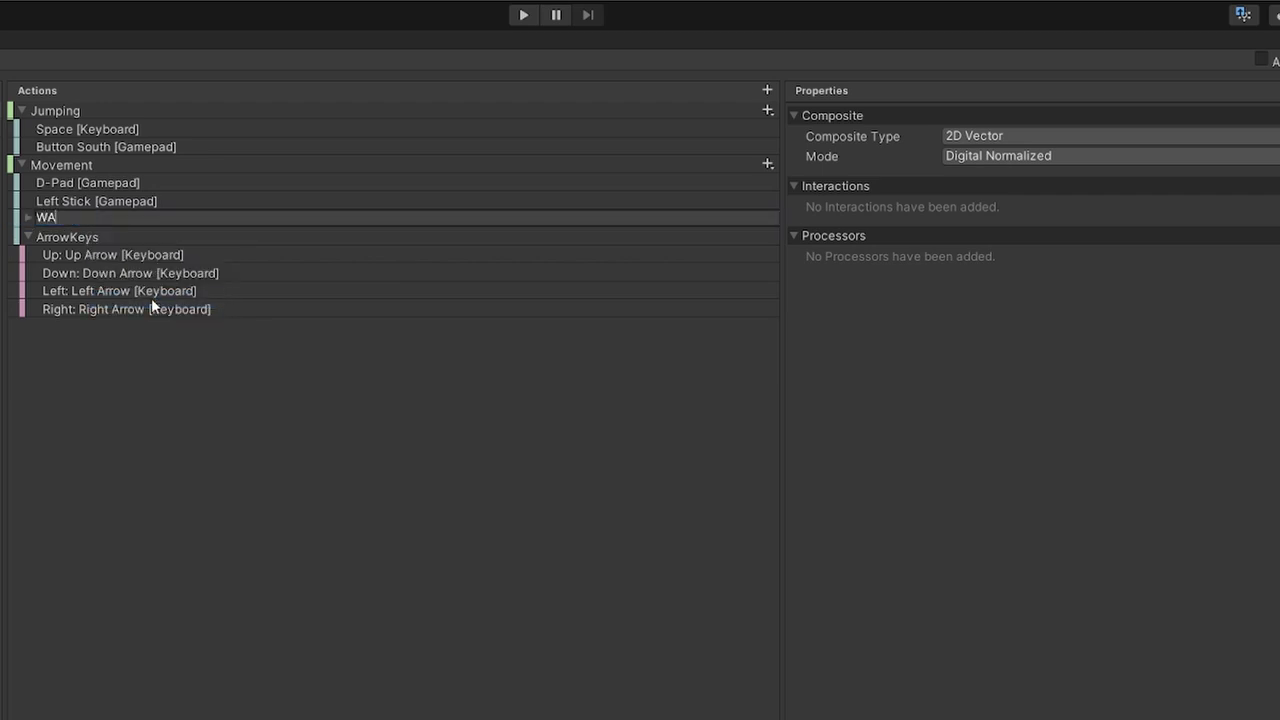
text(SD)
key(Return)
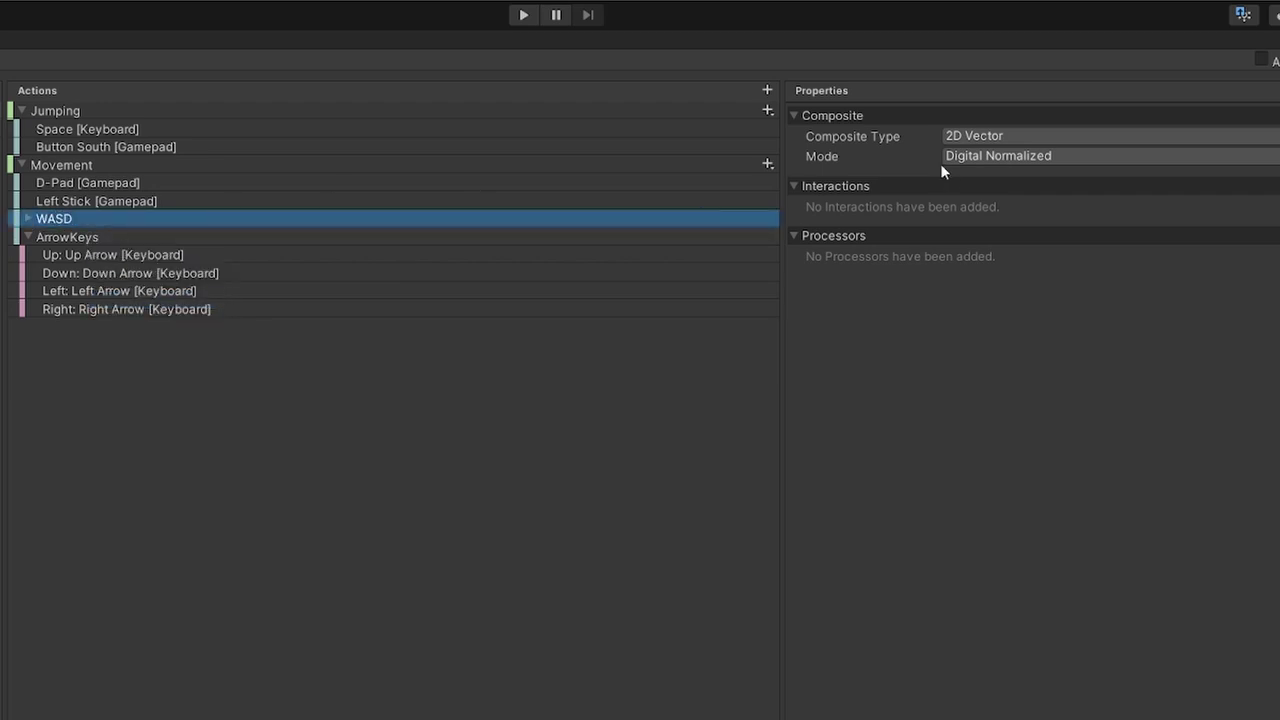
- Expand the WASD composite and assign its Up, Down, Left and Right bindings to the Keyboard control scheme
click(28, 219)
click(70, 237)
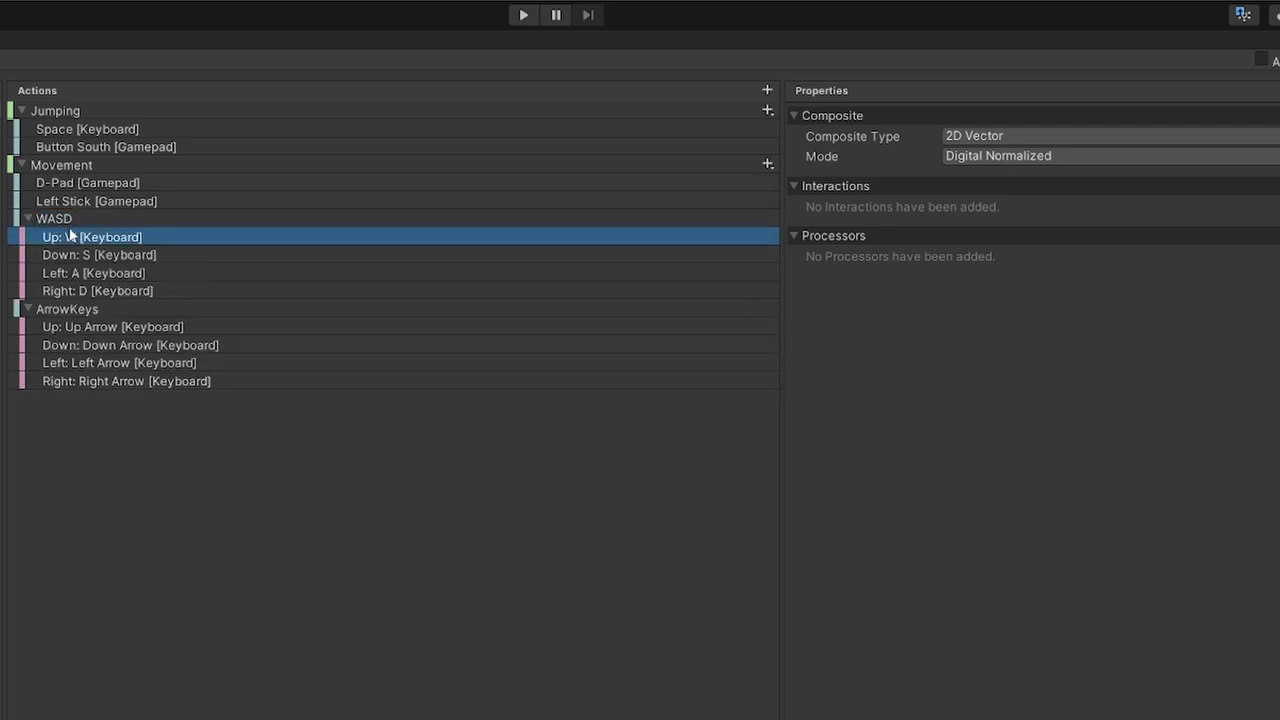
click(949, 209)
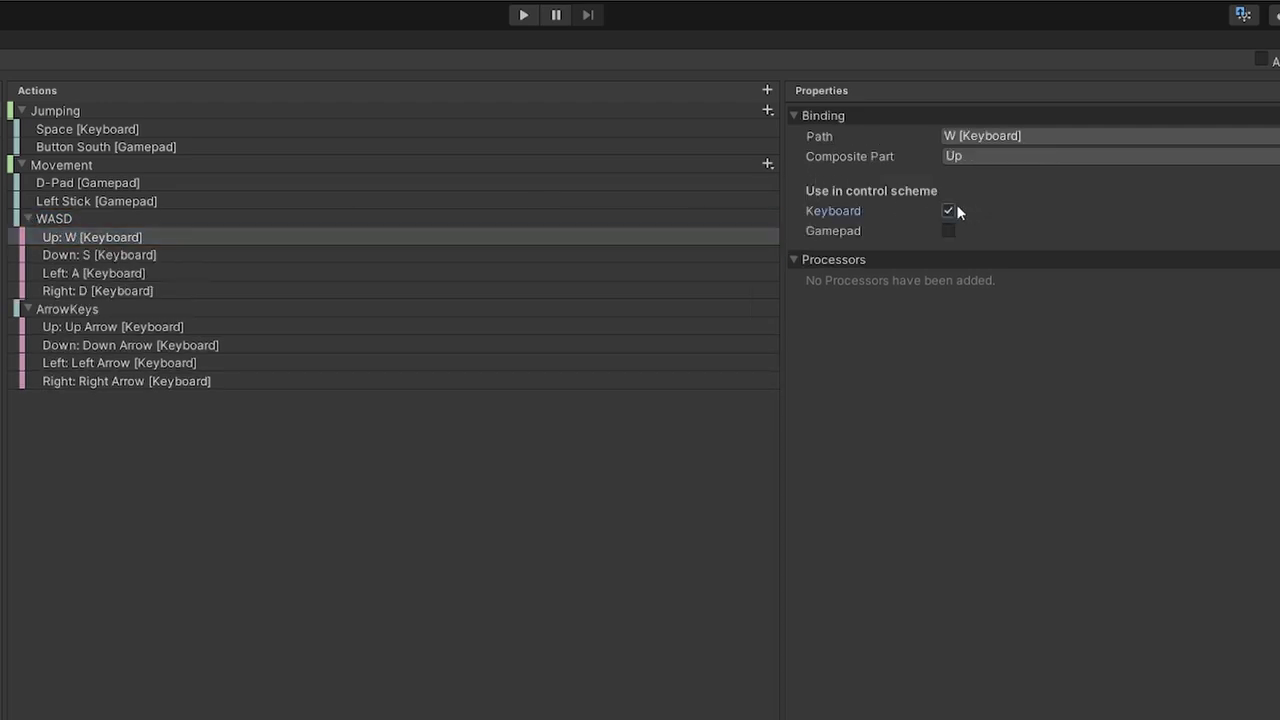
click(575, 256)
click(949, 209)
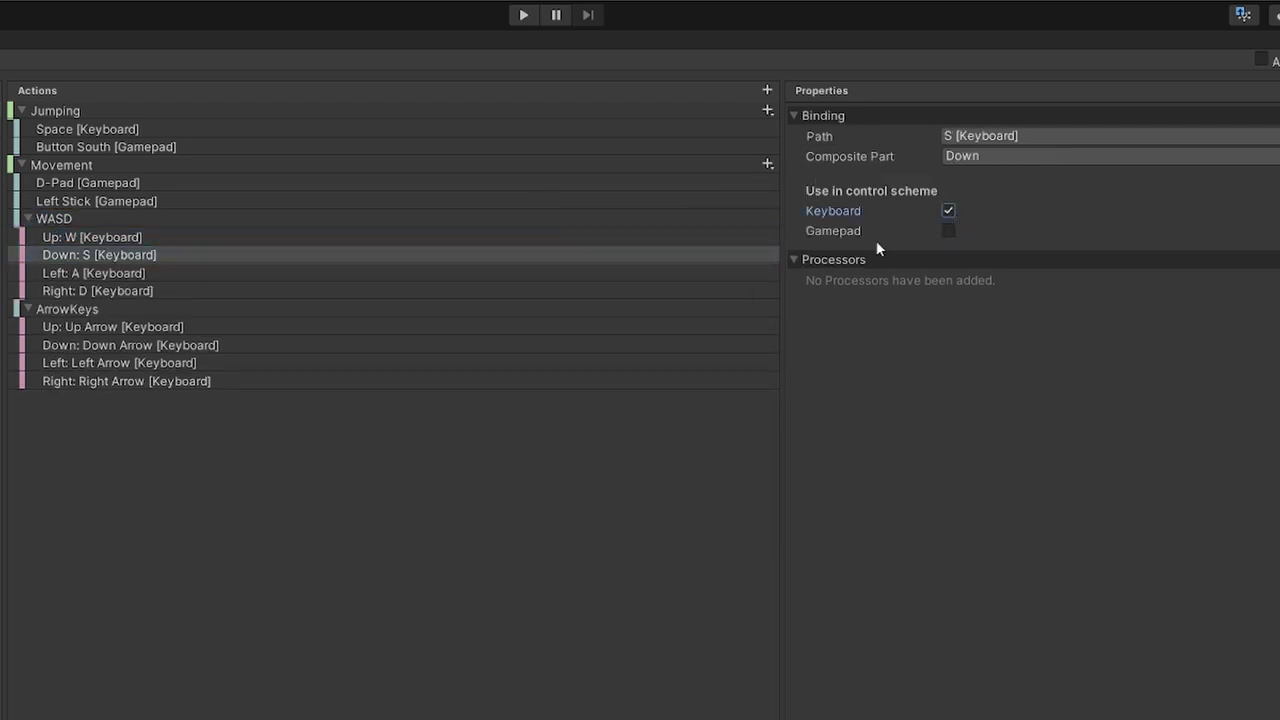
click(752, 291)
click(753, 274)
click(949, 210)
click(685, 291)
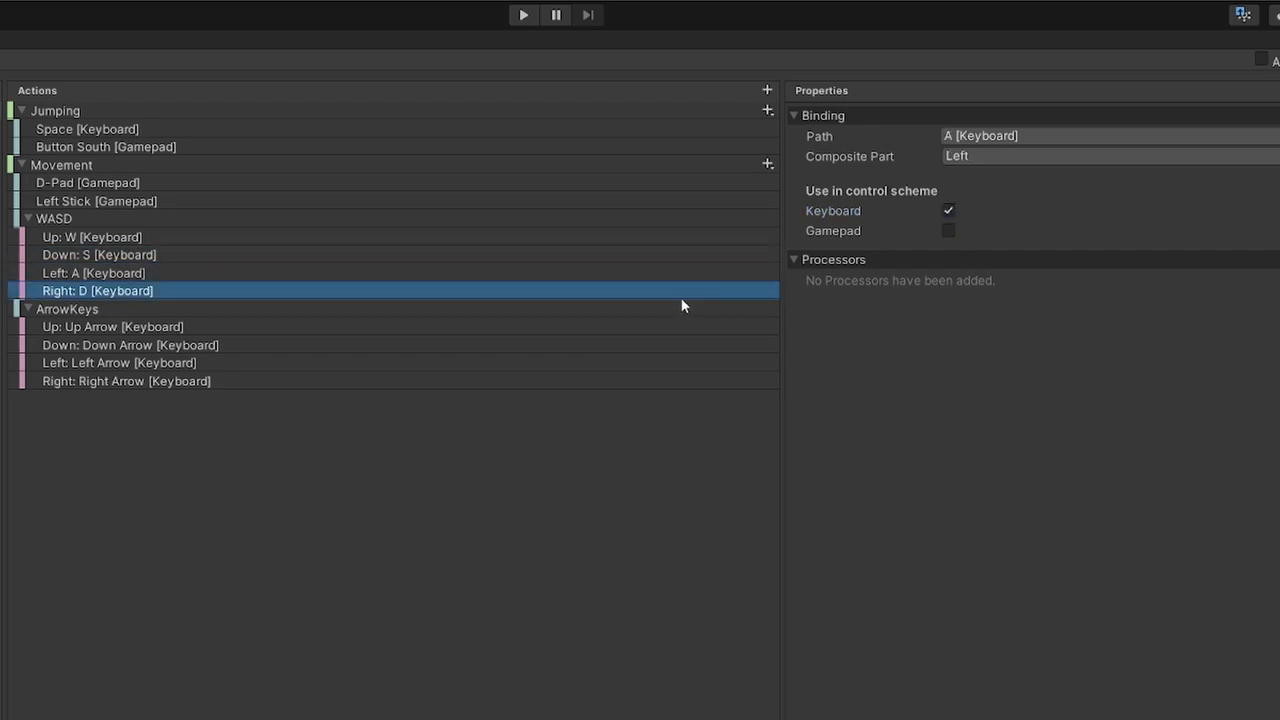
click(949, 210)
- Assign the ArrowKeys composite's Up, Down, Left and Right bindings to the Keyboard control scheme
click(180, 327)
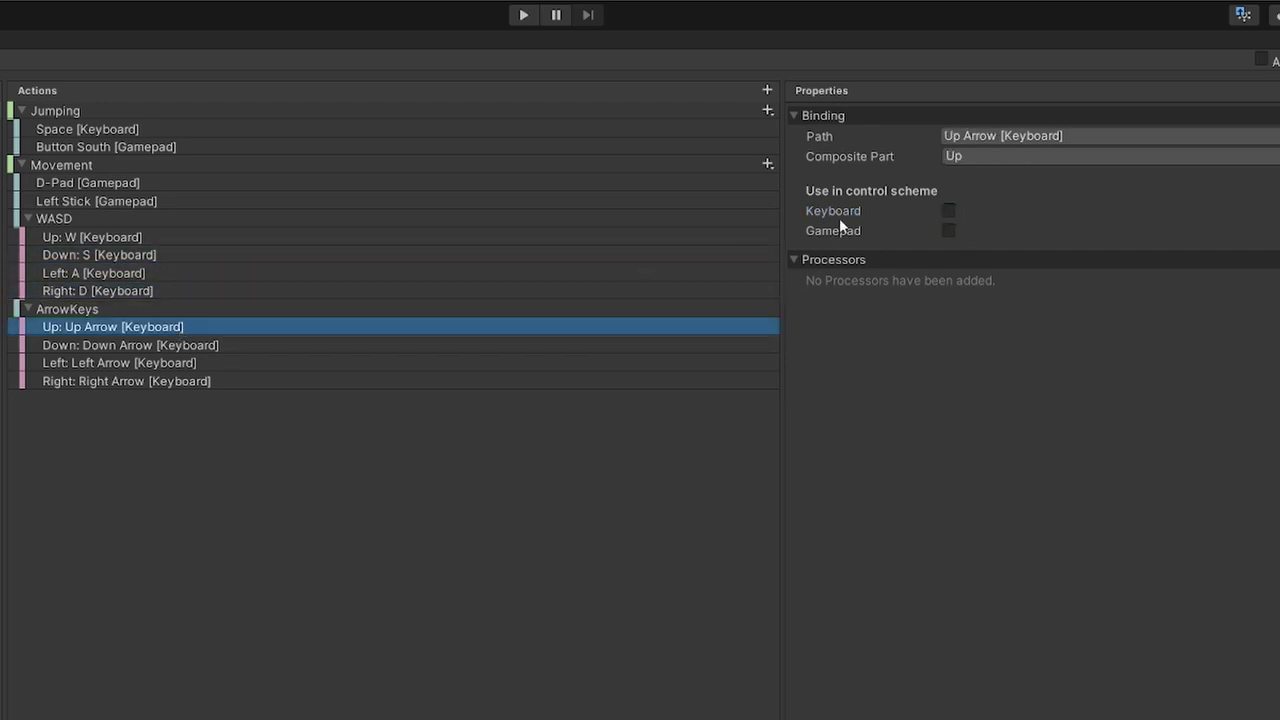
click(946, 211)
click(587, 345)
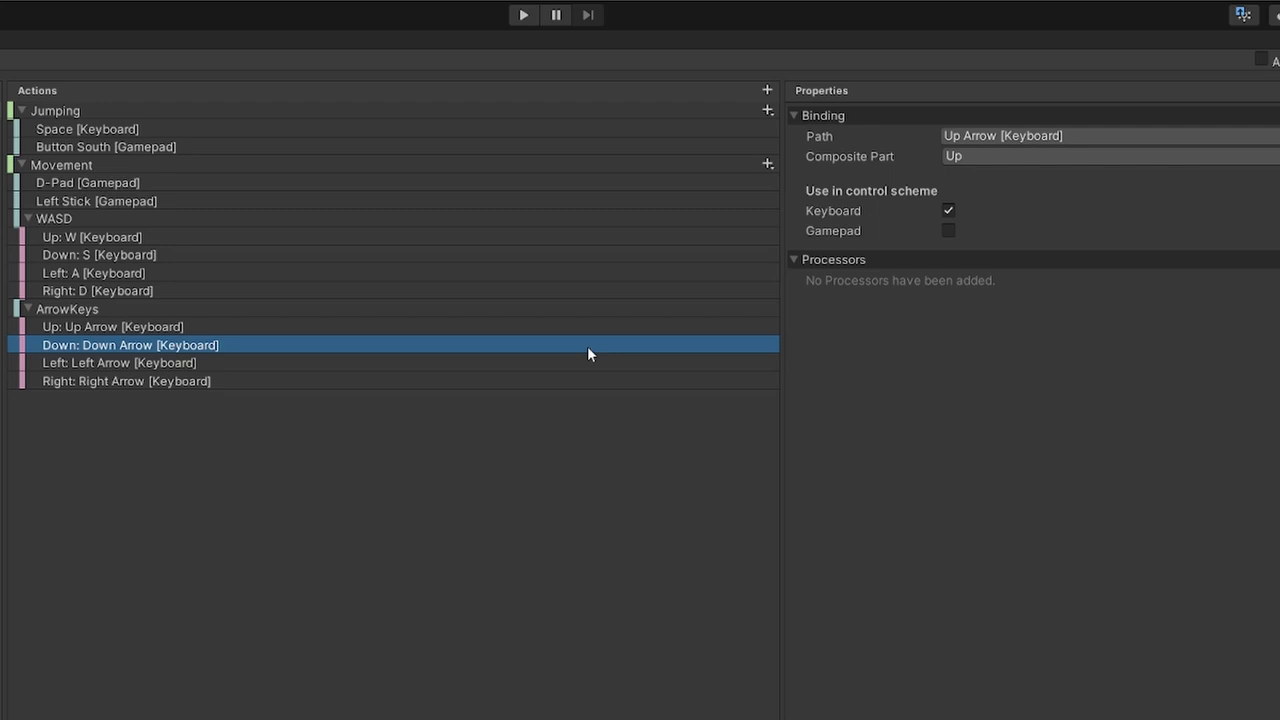
click(948, 211)
click(737, 362)
click(950, 210)
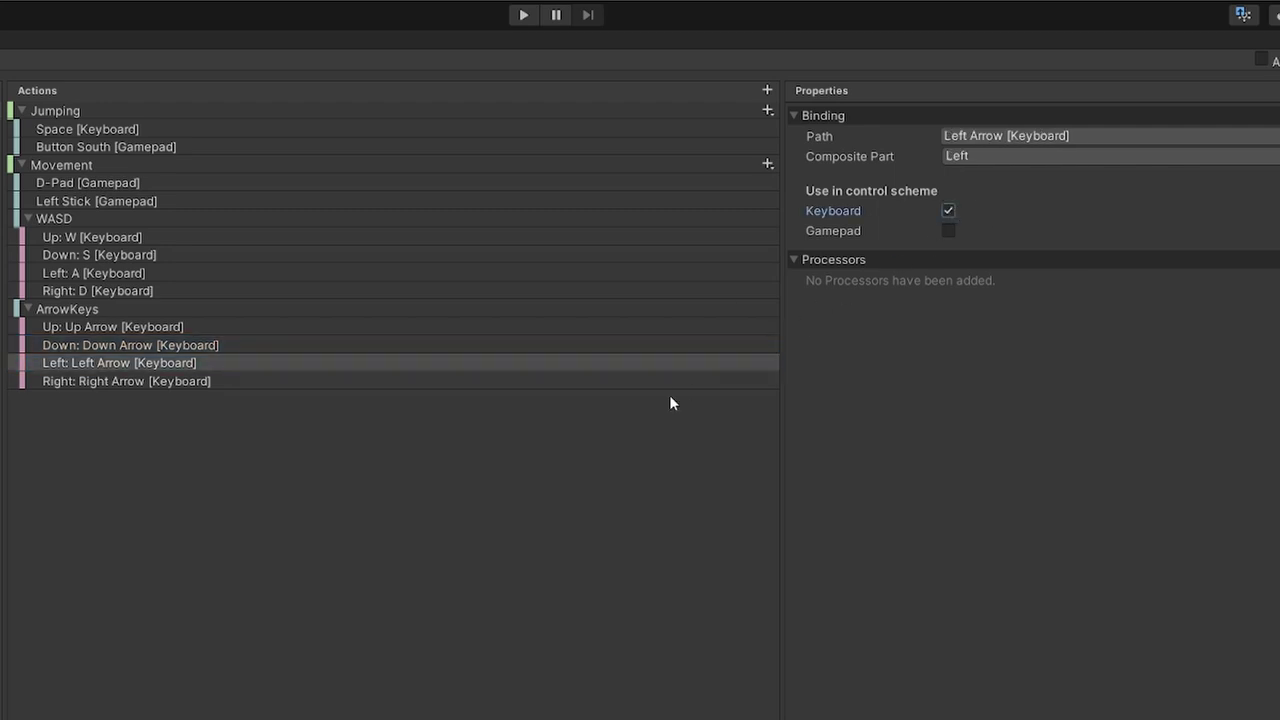
click(700, 381)
click(948, 210)
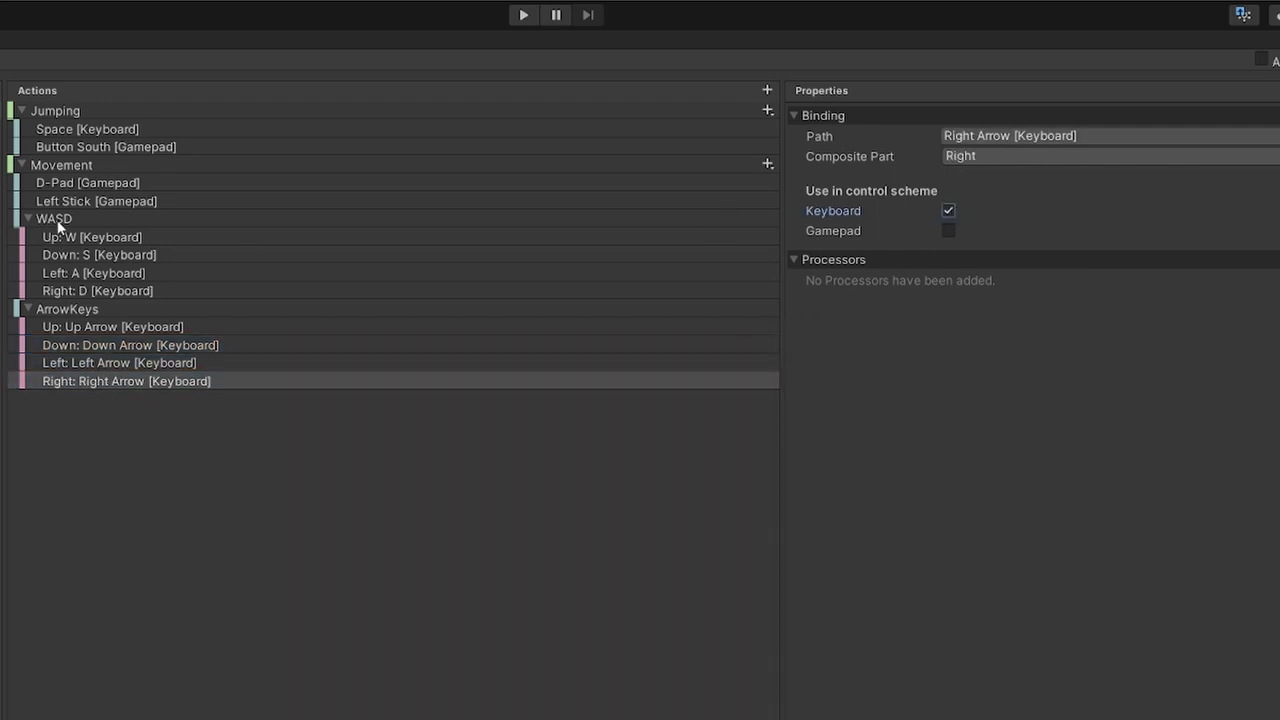
- Assign the Movement action's D-Pad and Left Stick bindings to the Gamepad control scheme
click(126, 185)
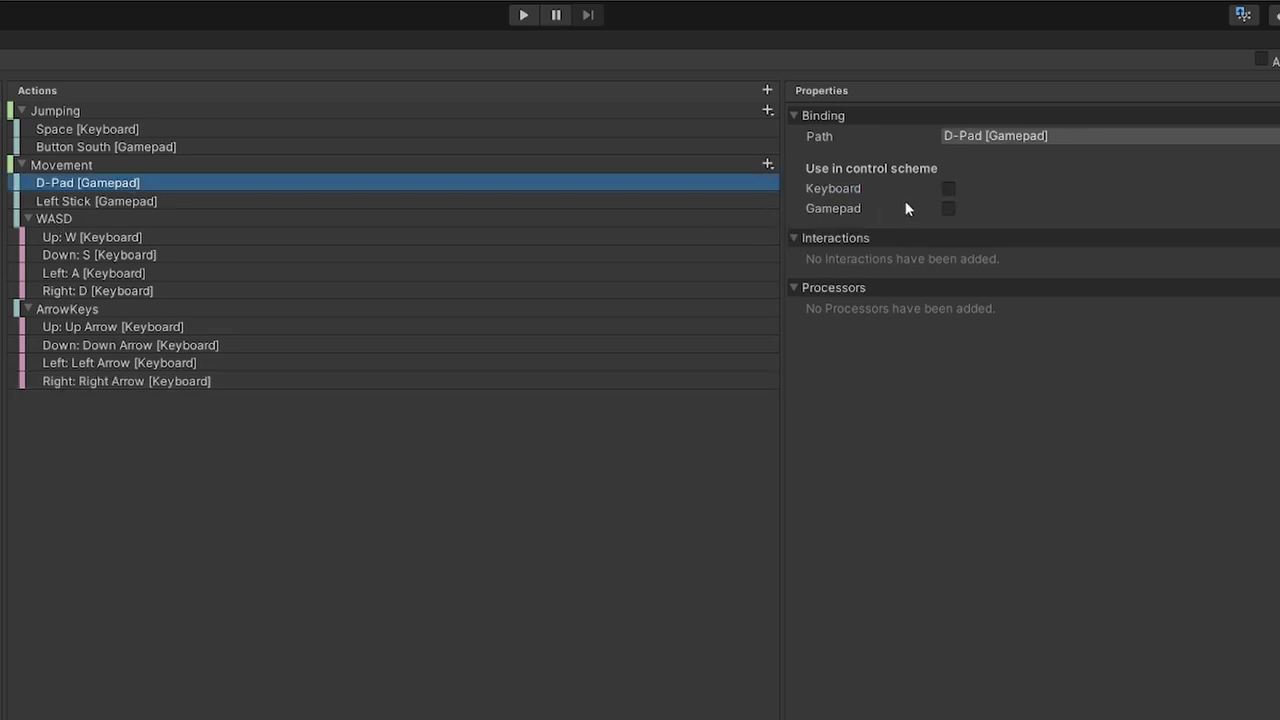
click(948, 208)
click(291, 201)
click(300, 183)
click(140, 202)
click(948, 209)
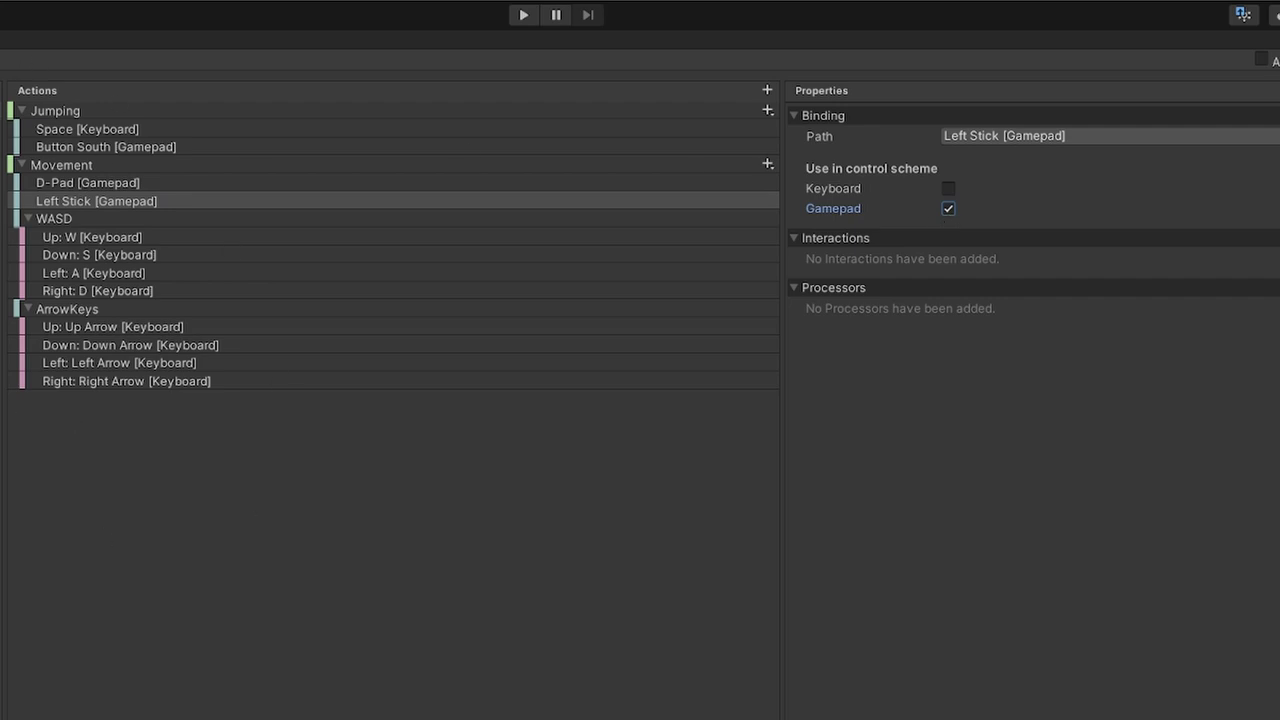
click(60, 112)
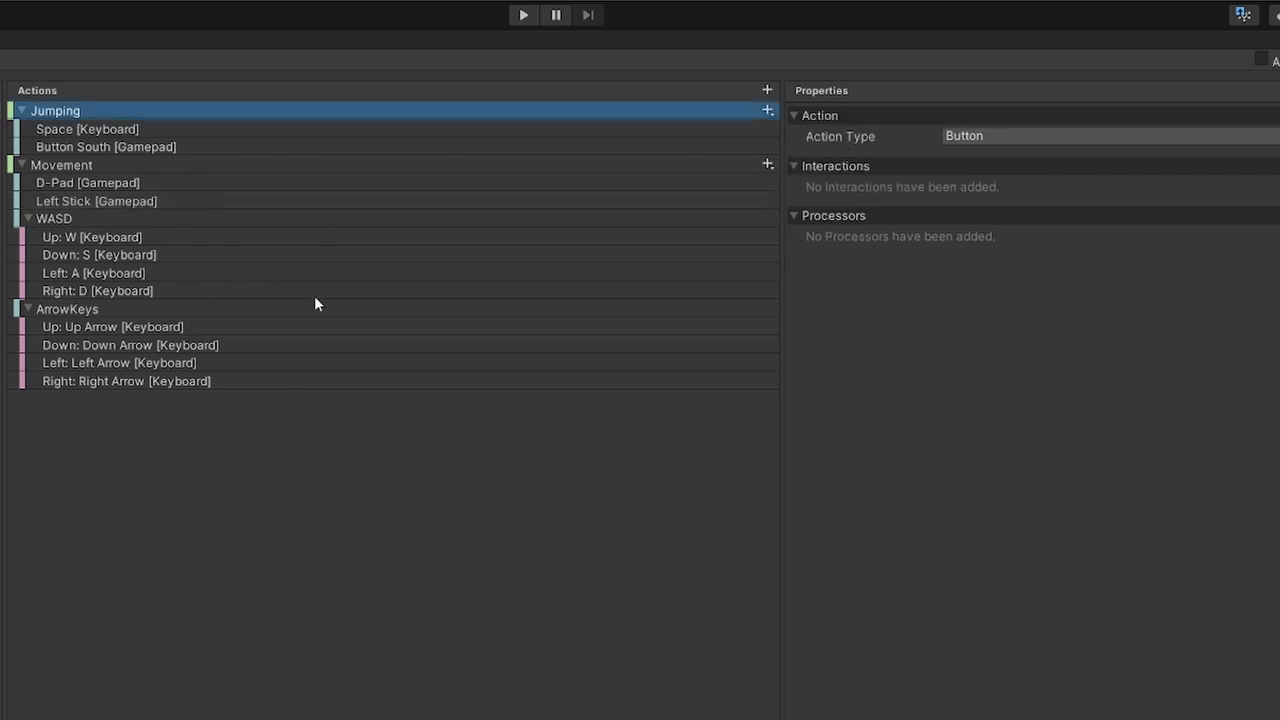
click(50, 166)
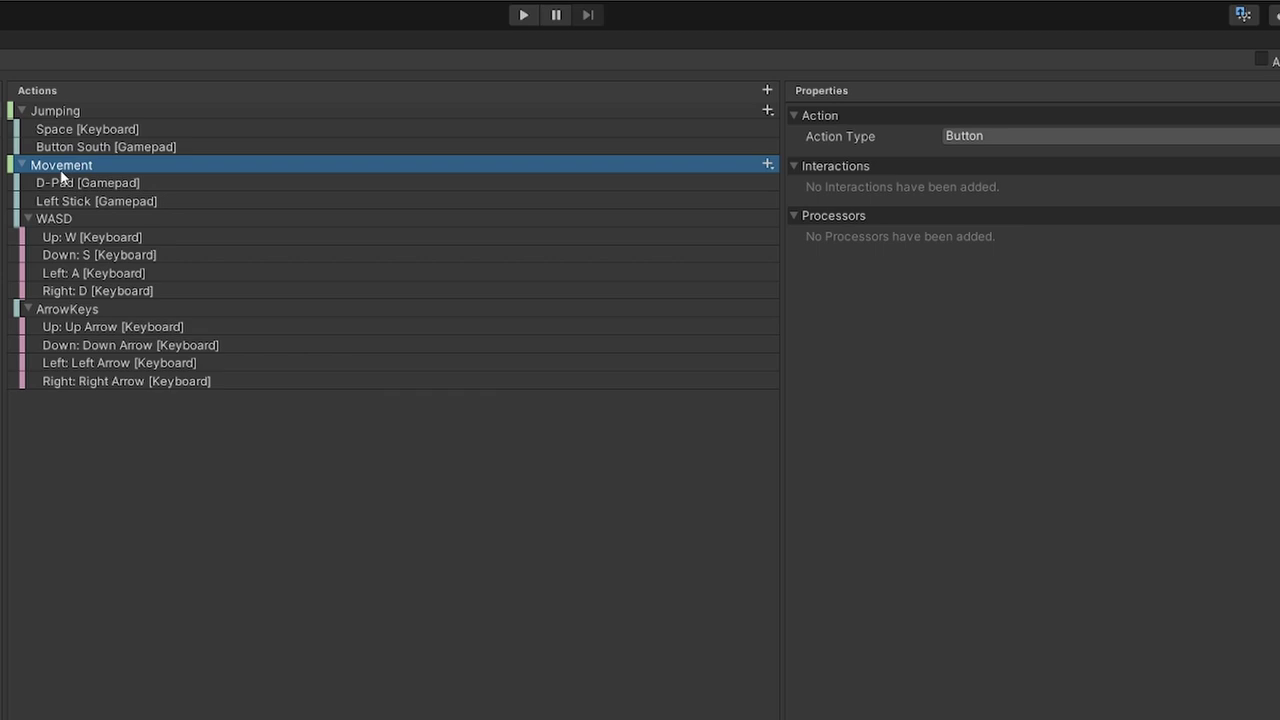
click(66, 112)
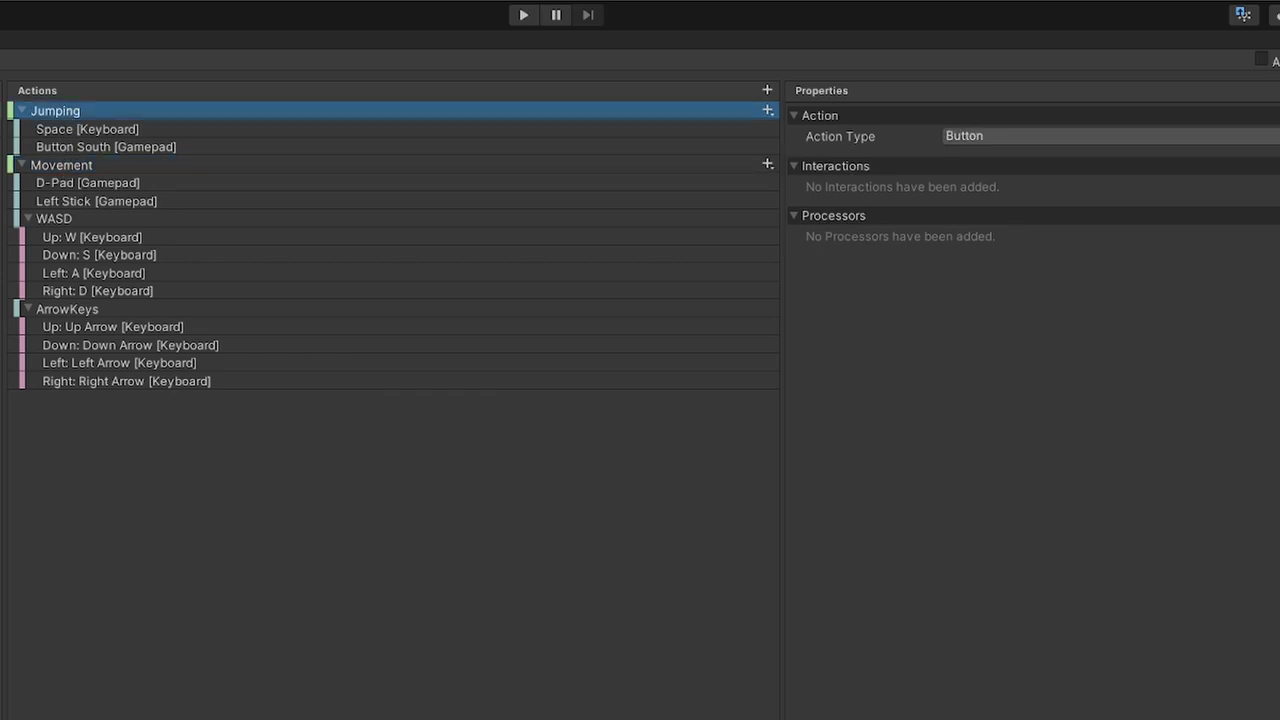
key(Down)
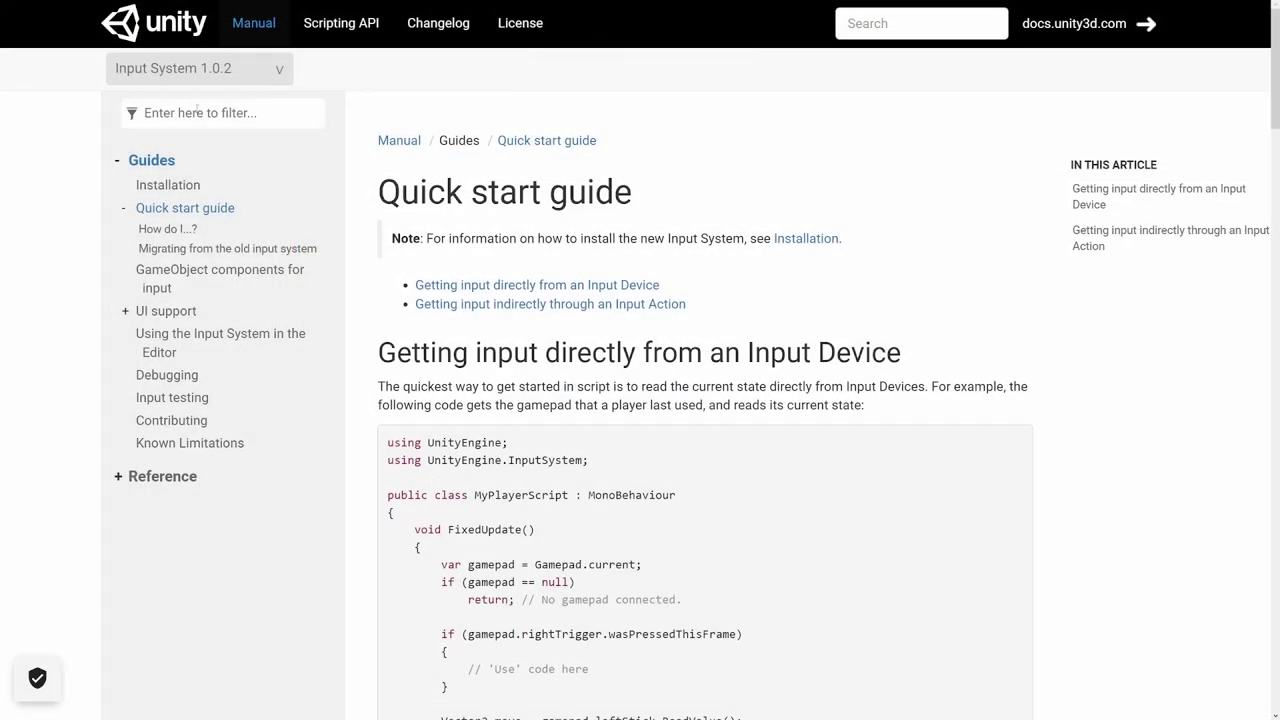
- Examine the MyPlayerScript code example for getting input directly from an Input Device in the Input System quick start guide
scroll(501, 210, down, 3)
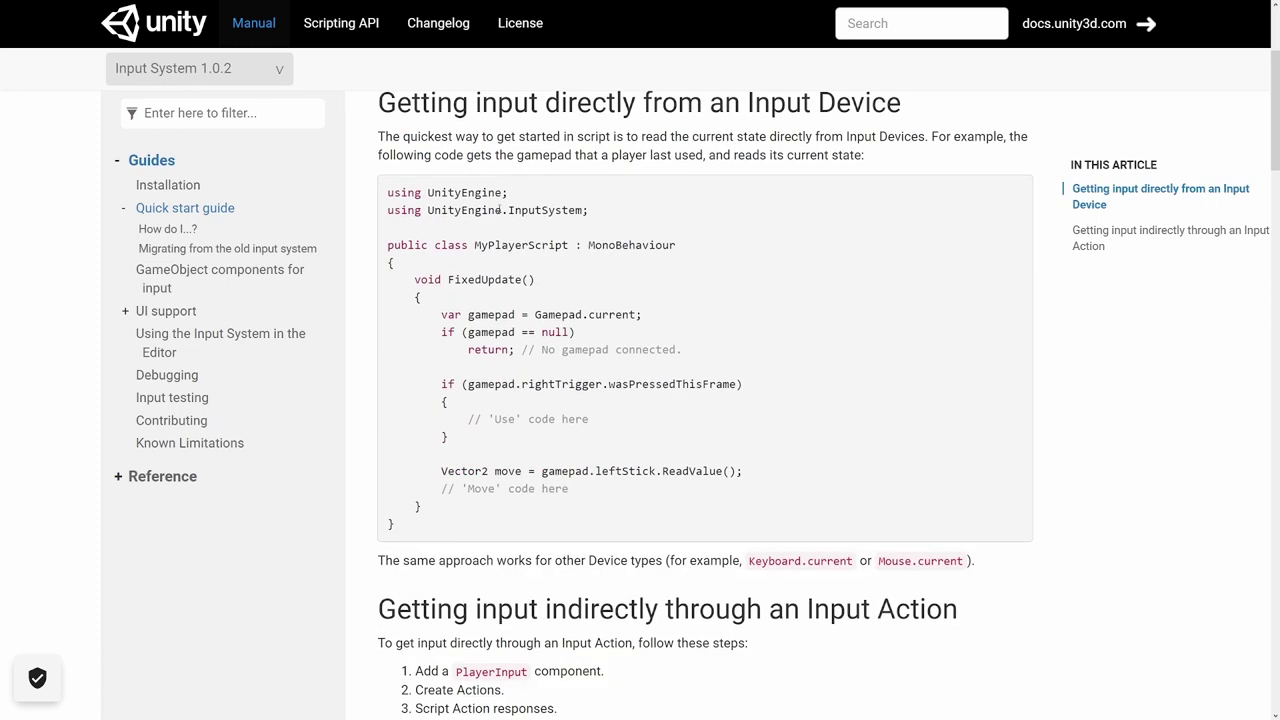
drag(440, 314, 522, 315)
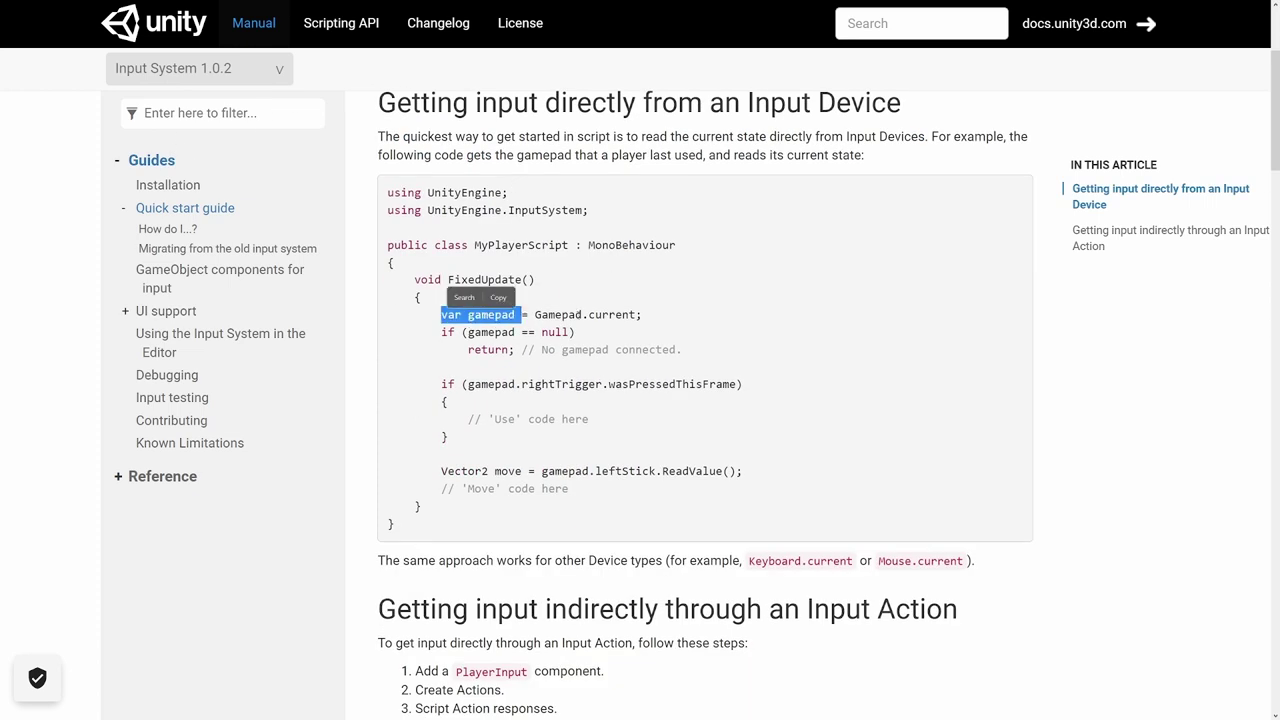
click(647, 318)
drag(601, 215, 386, 212)
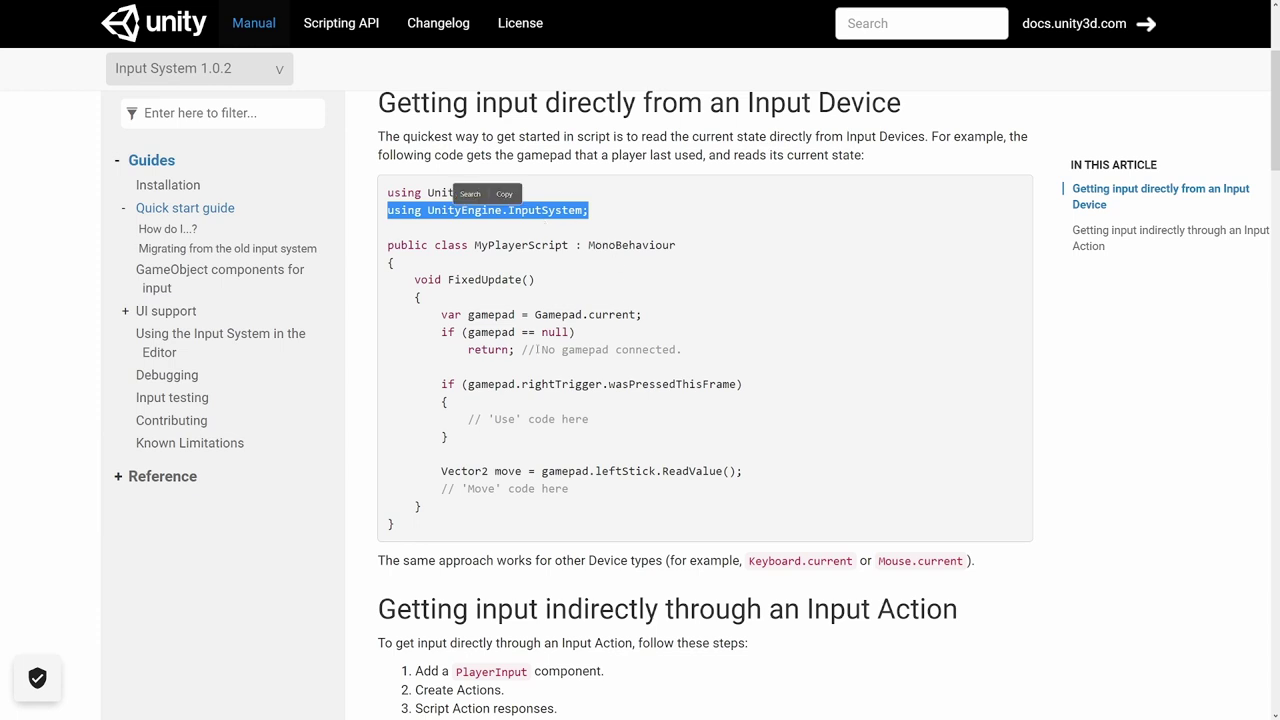
click(494, 398)
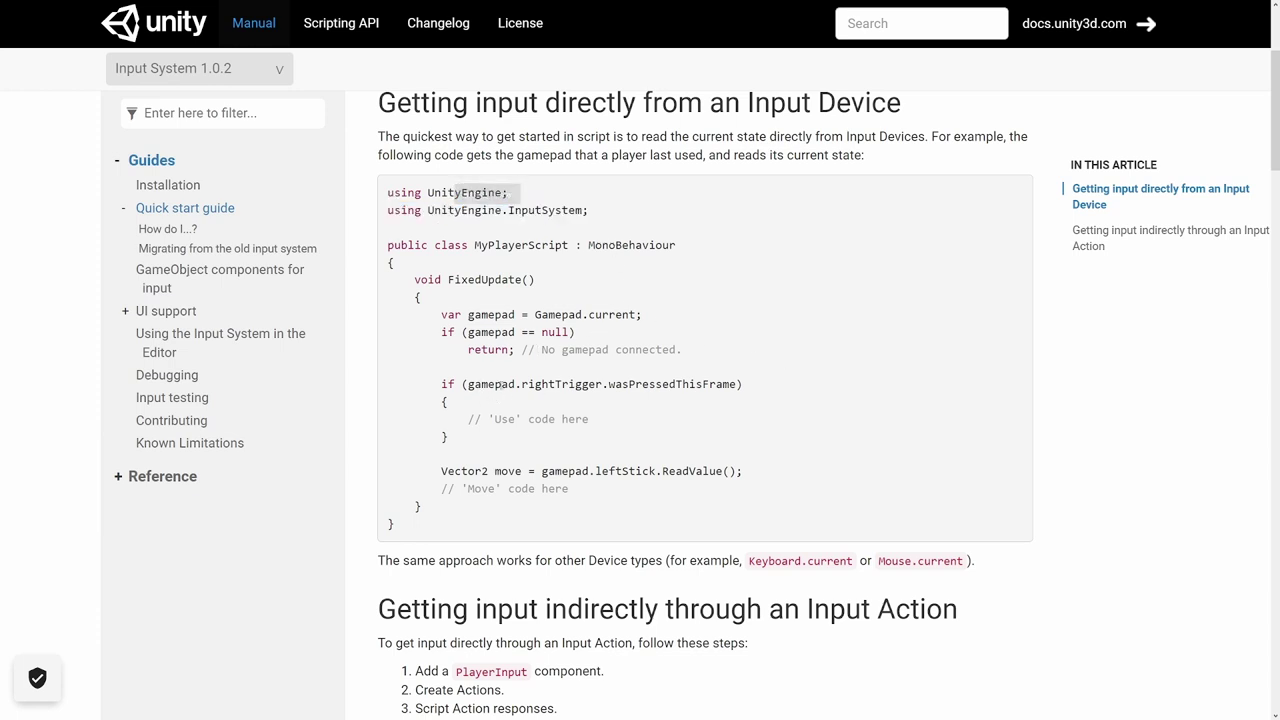
drag(735, 384, 743, 384)
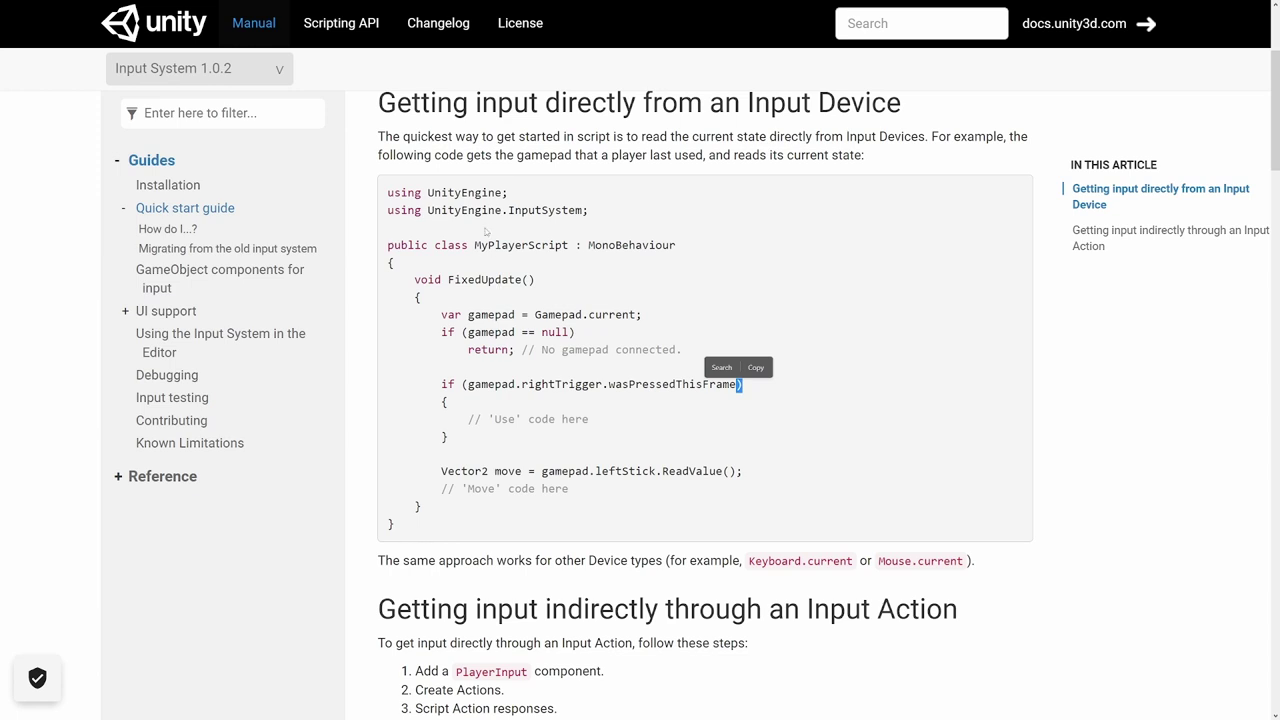
drag(448, 575, 370, 228)
click(605, 285)
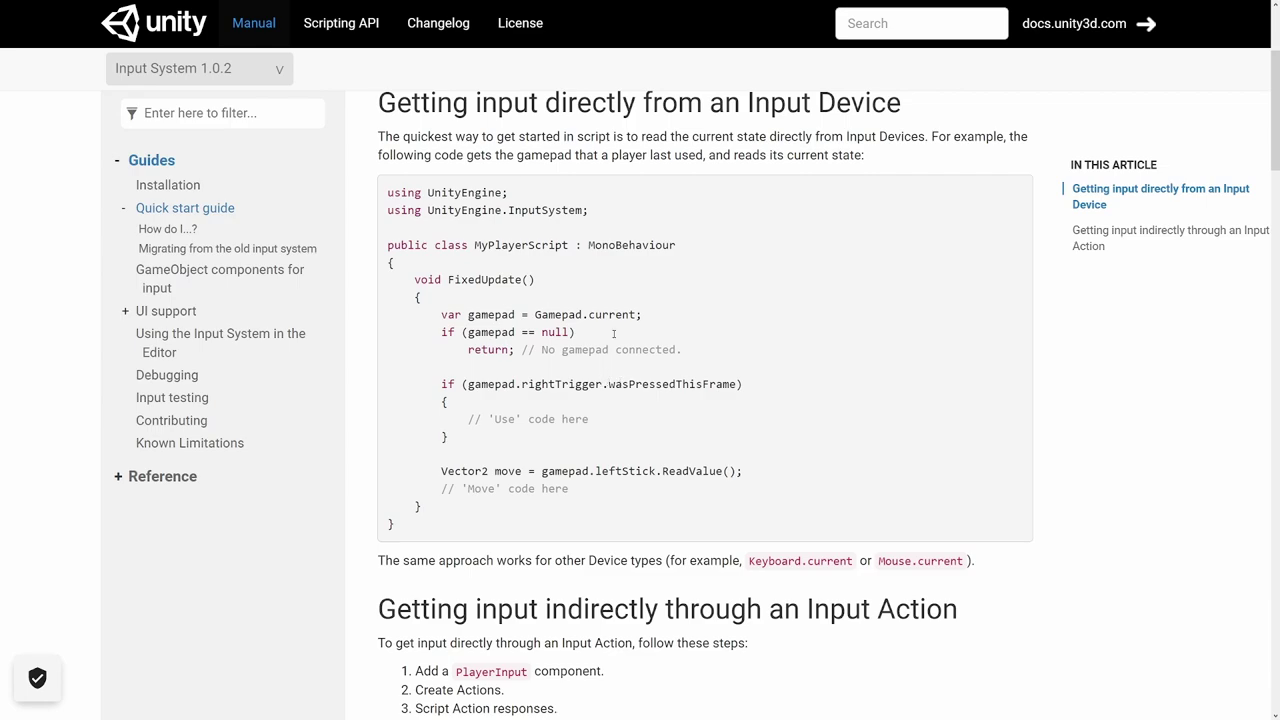
drag(423, 315, 797, 493)
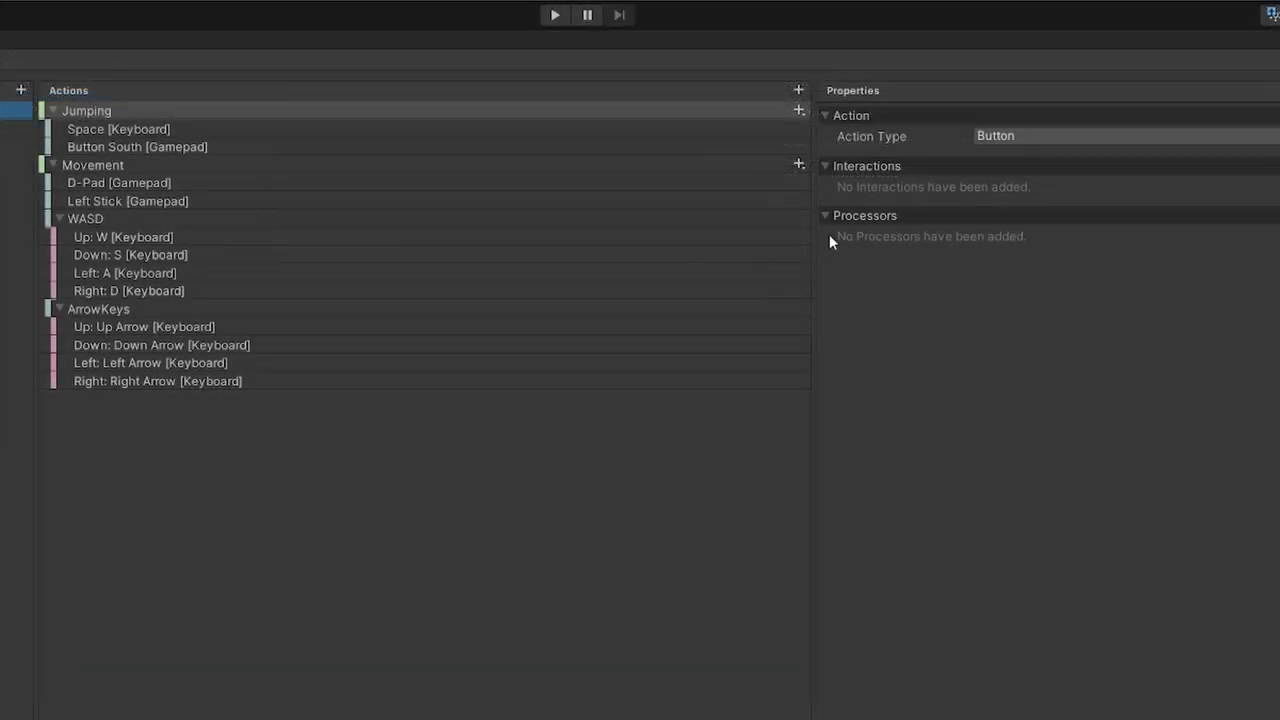
- Return to the input actions editor and add an action named OpenMenu
click(797, 92)
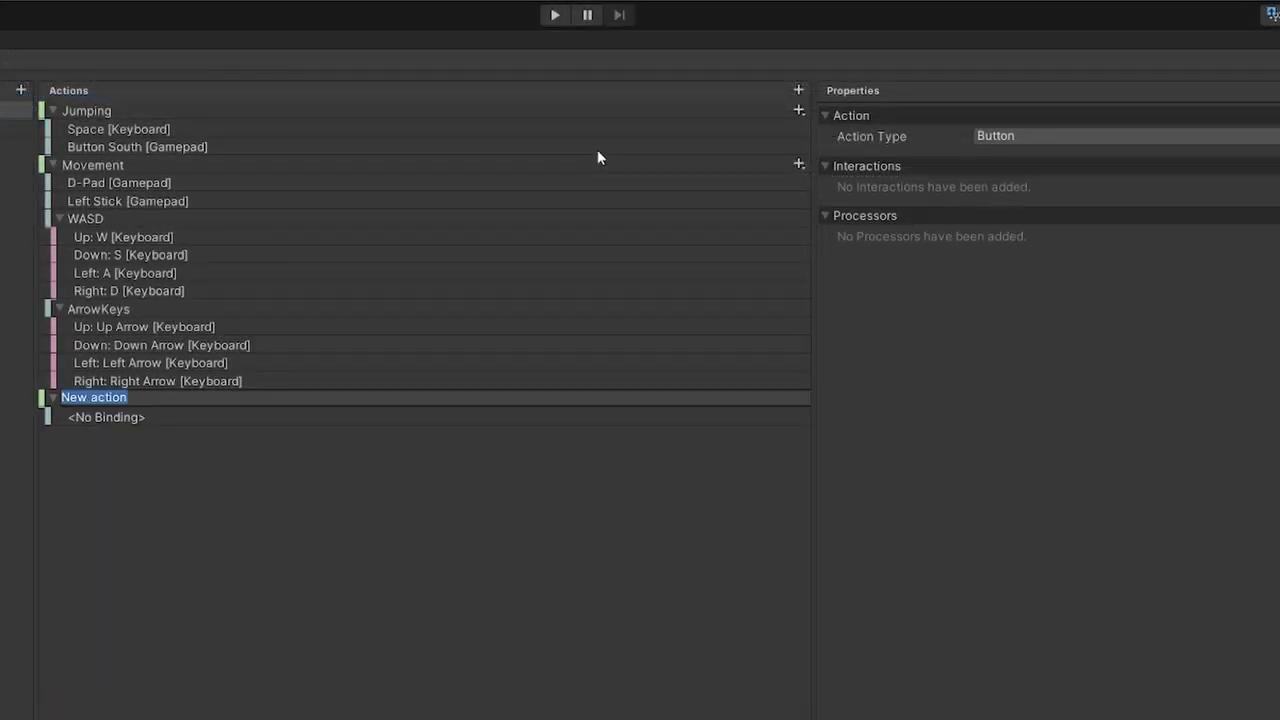
text(Menu)
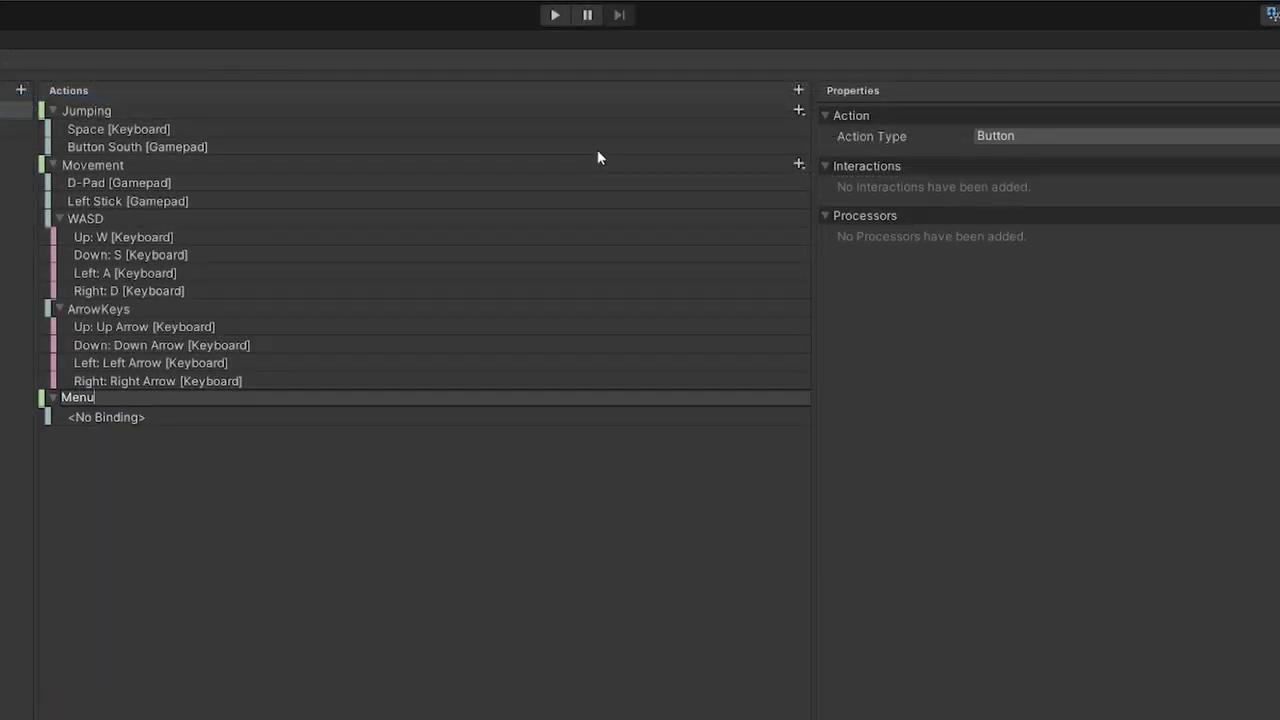
key(Left)
key(Left)
key(Left)
text(Open)
key(Return)
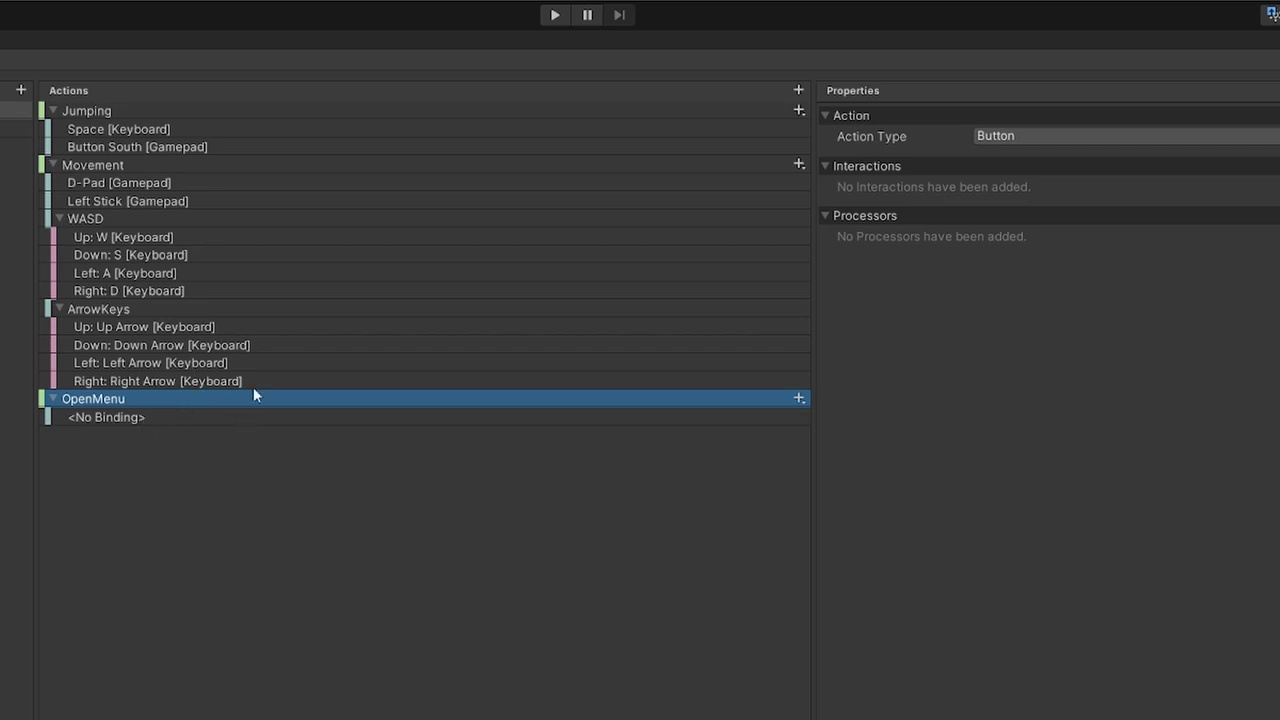
- Bind the OpenMenu action to Escape [Keyboard] and assign that binding to the Keyboard control scheme
click(132, 419)
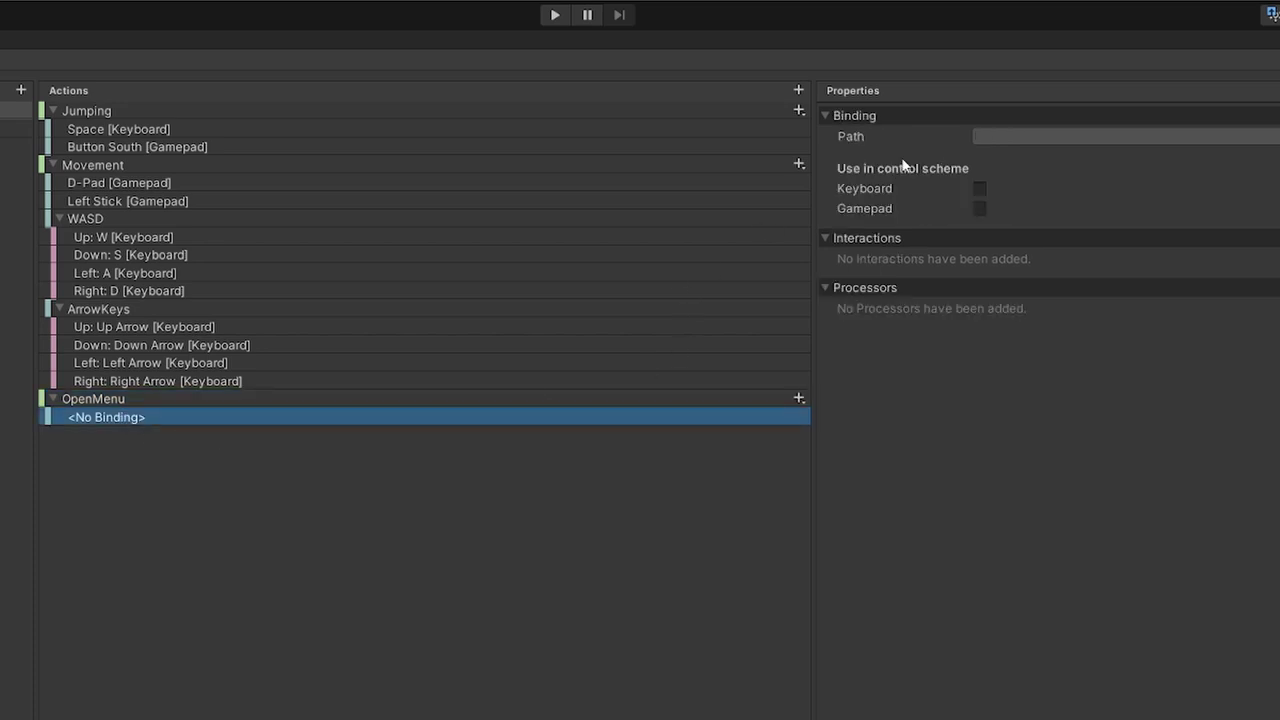
click(999, 136)
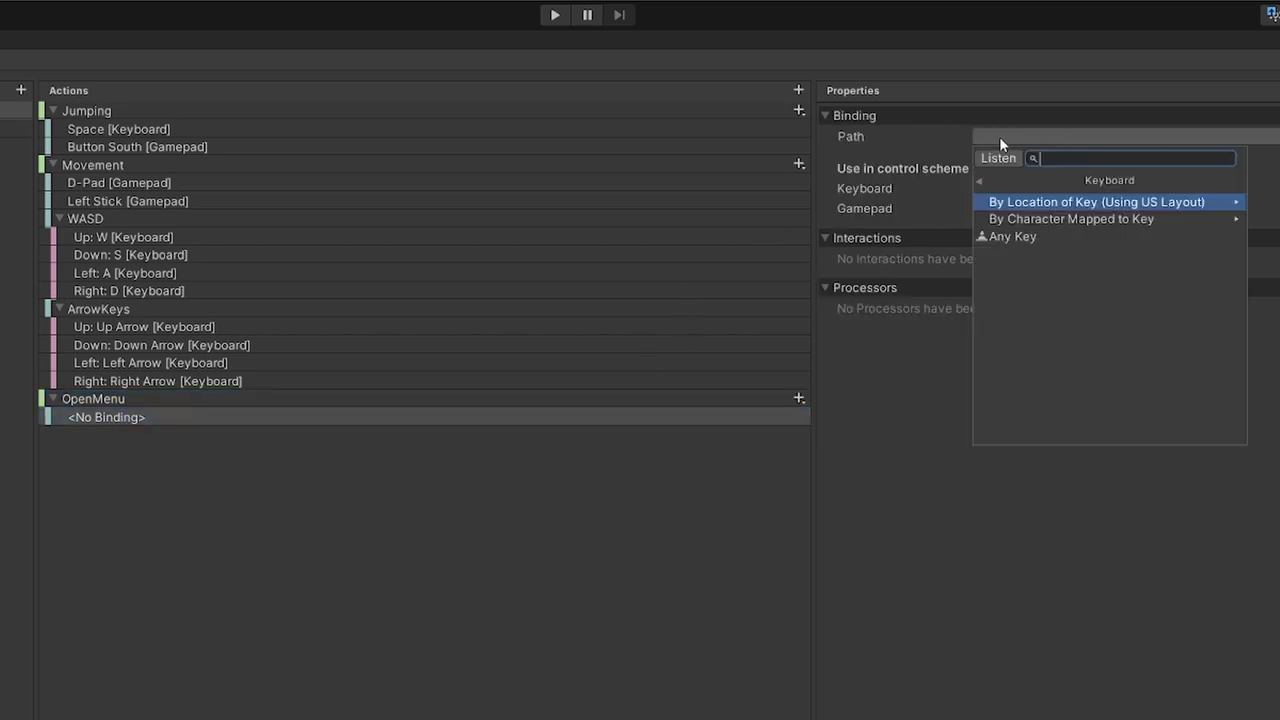
text(es)
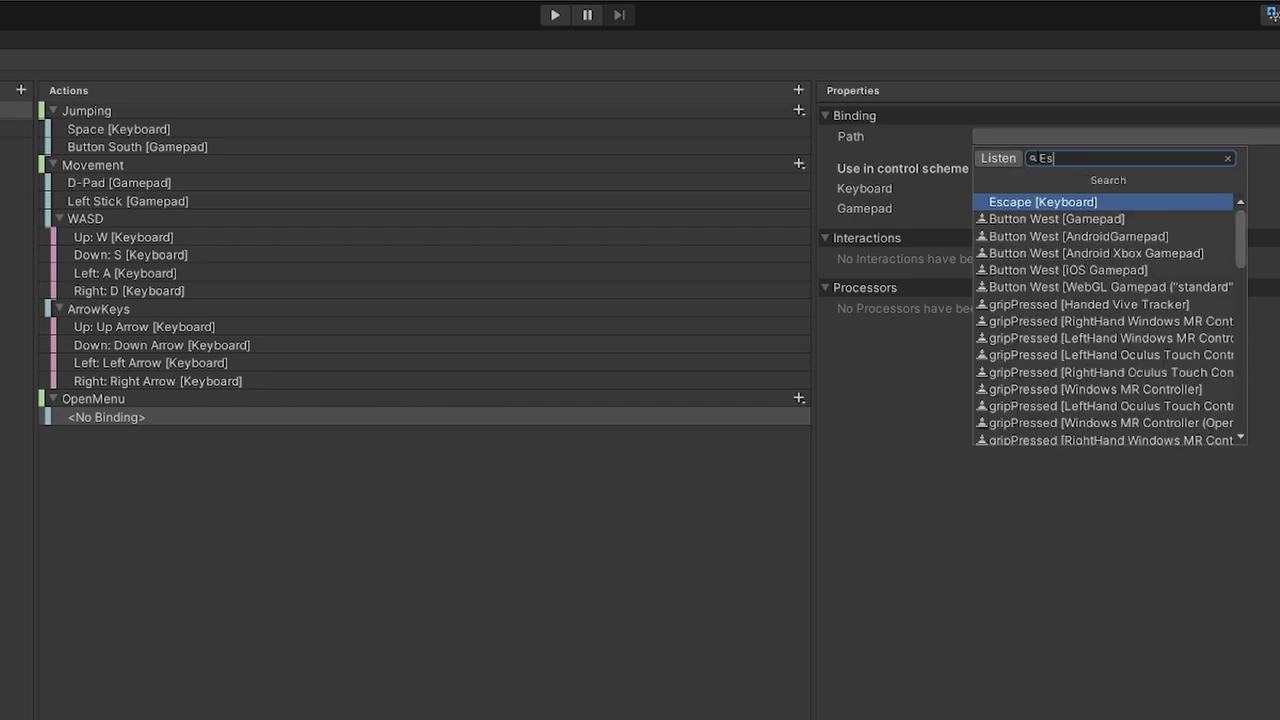
key(Return)
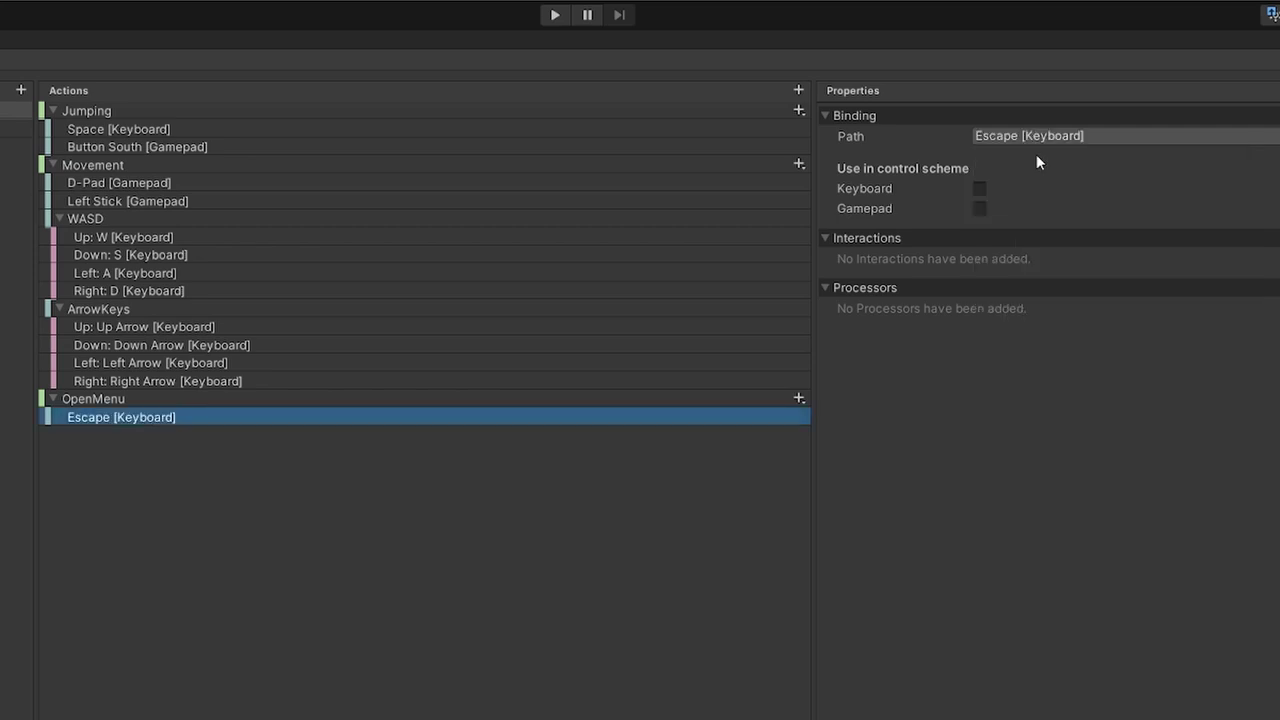
click(979, 189)
- Add a Start [Gamepad] binding to OpenMenu in the Gamepad control scheme, and open the Menu action map
click(805, 399)
click(830, 406)
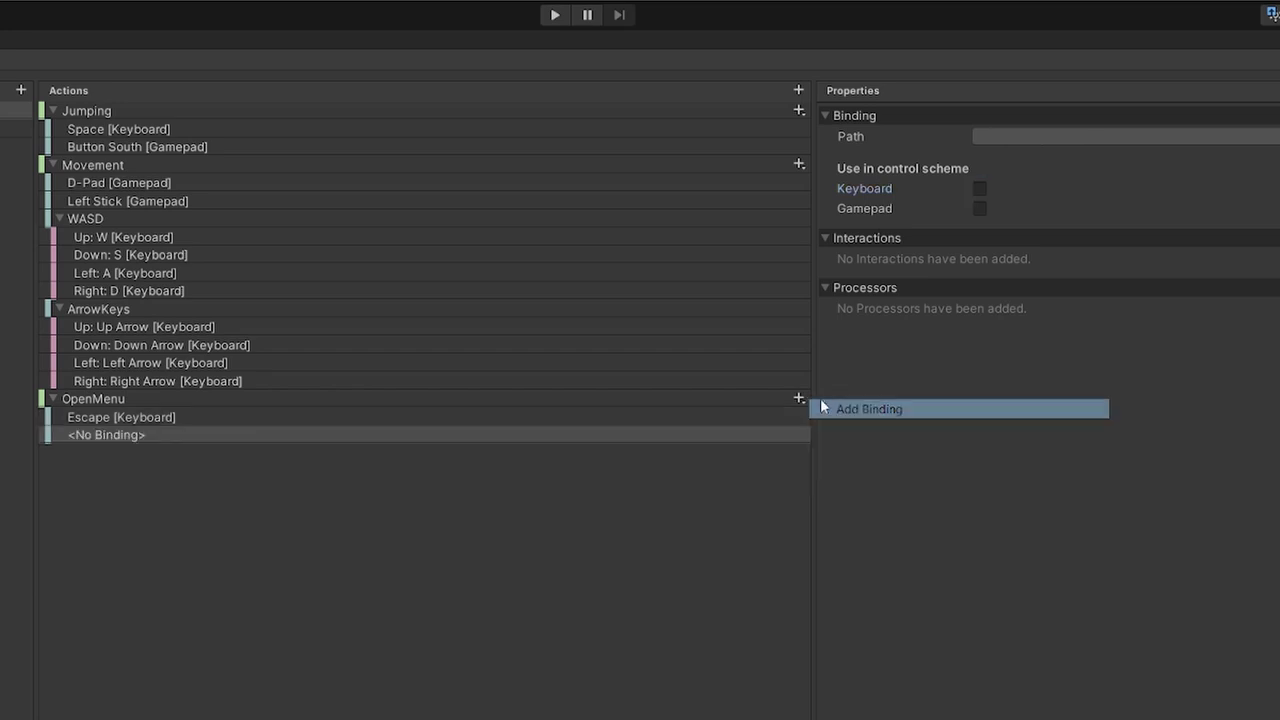
click(1000, 140)
click(998, 158)
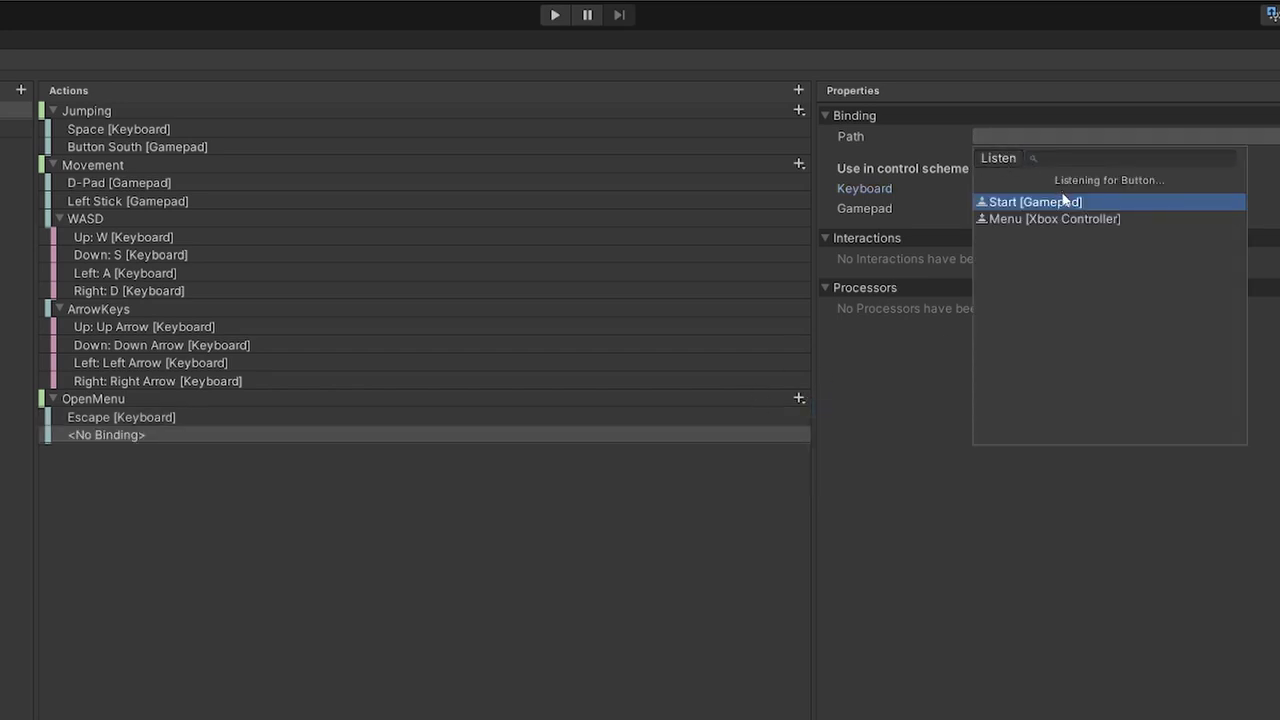
click(1056, 205)
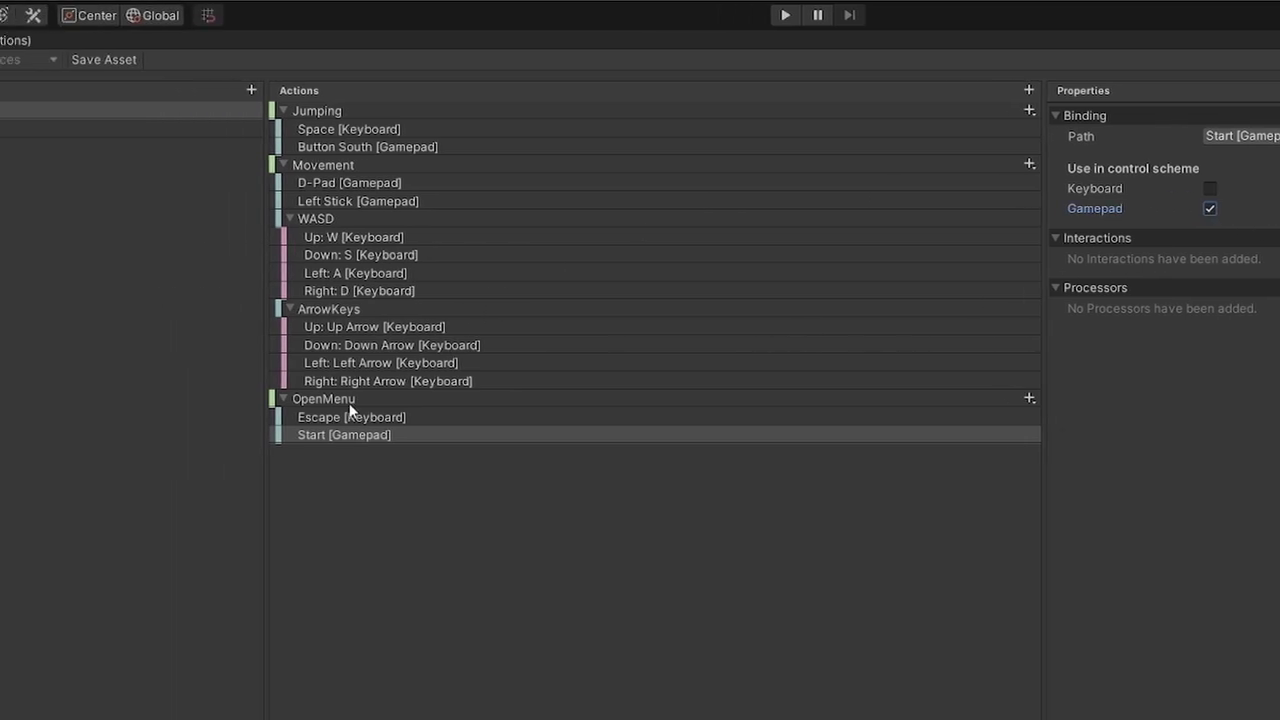
click(54, 131)
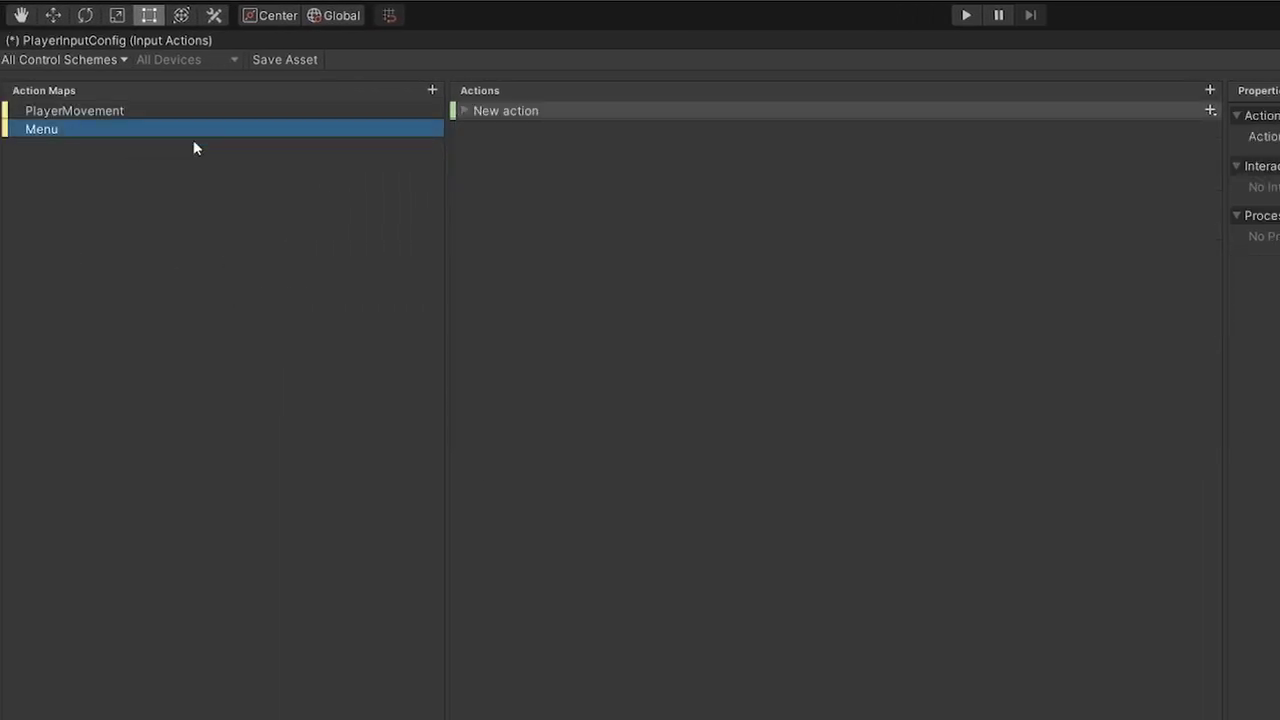
- Copy the OpenMenu action from the PlayerMovement action map and paste it into the Menu action map
click(81, 108)
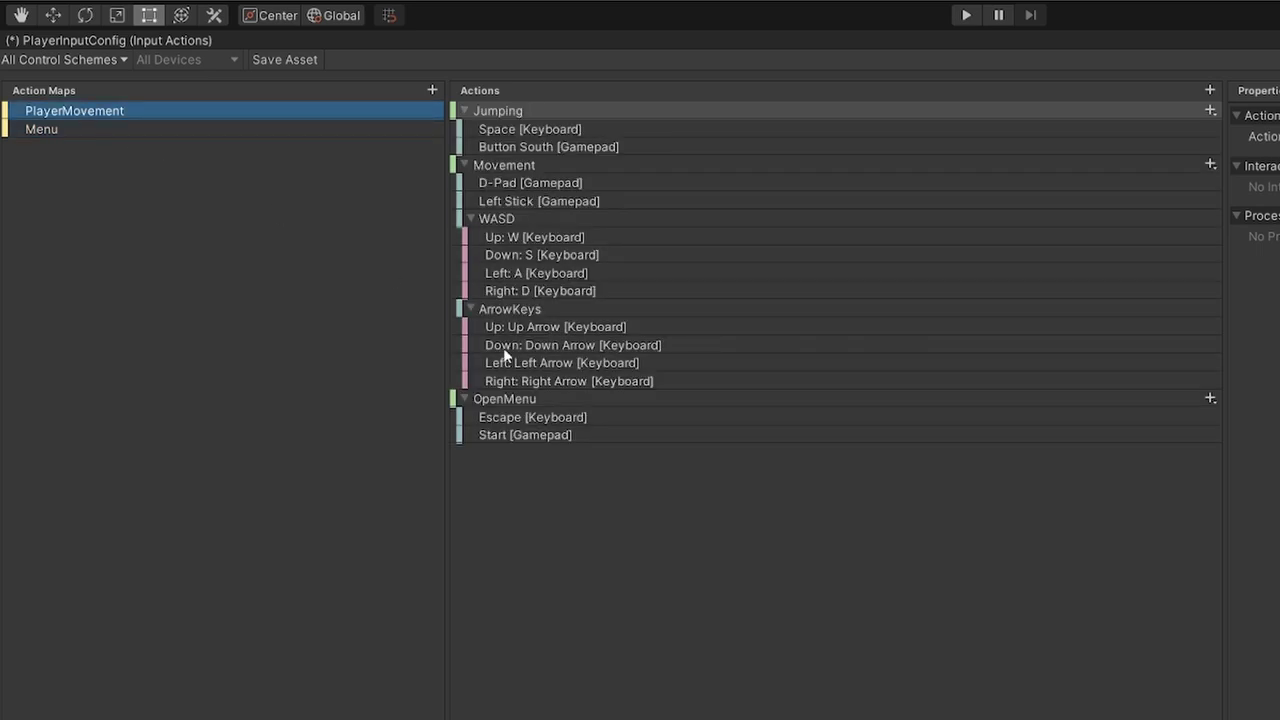
click(516, 400)
right_click(517, 397)
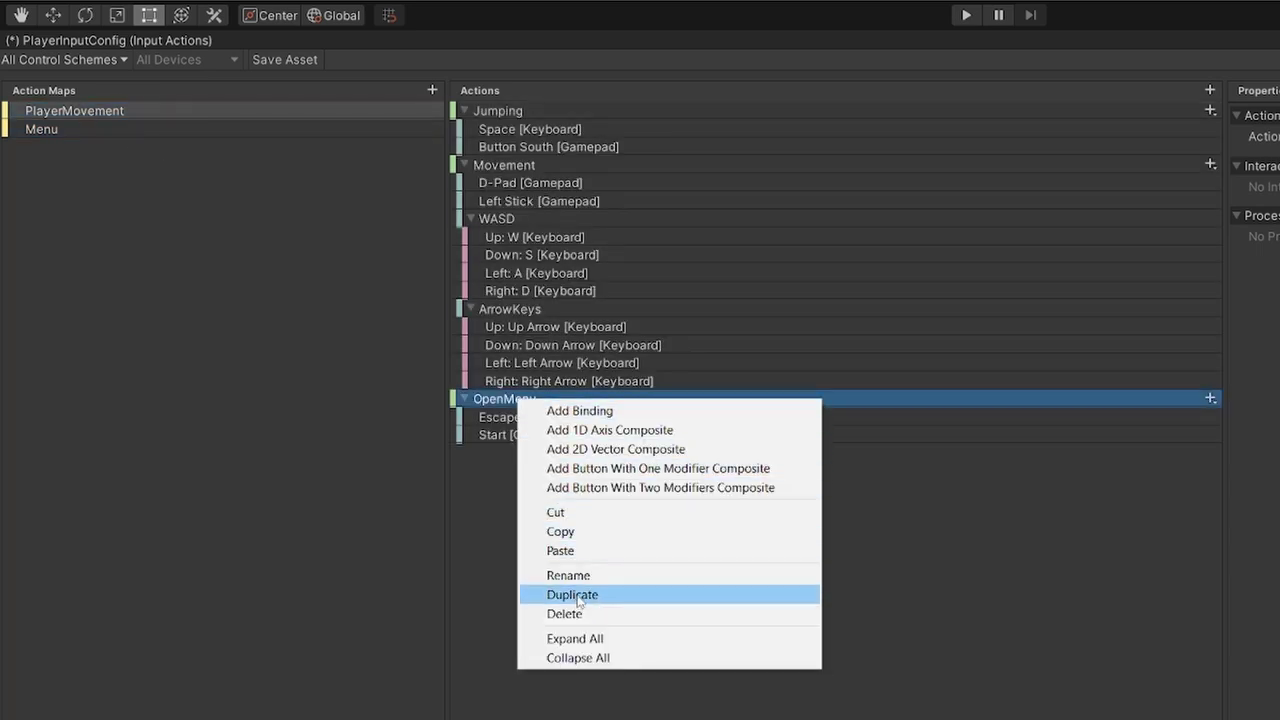
click(560, 531)
click(56, 130)
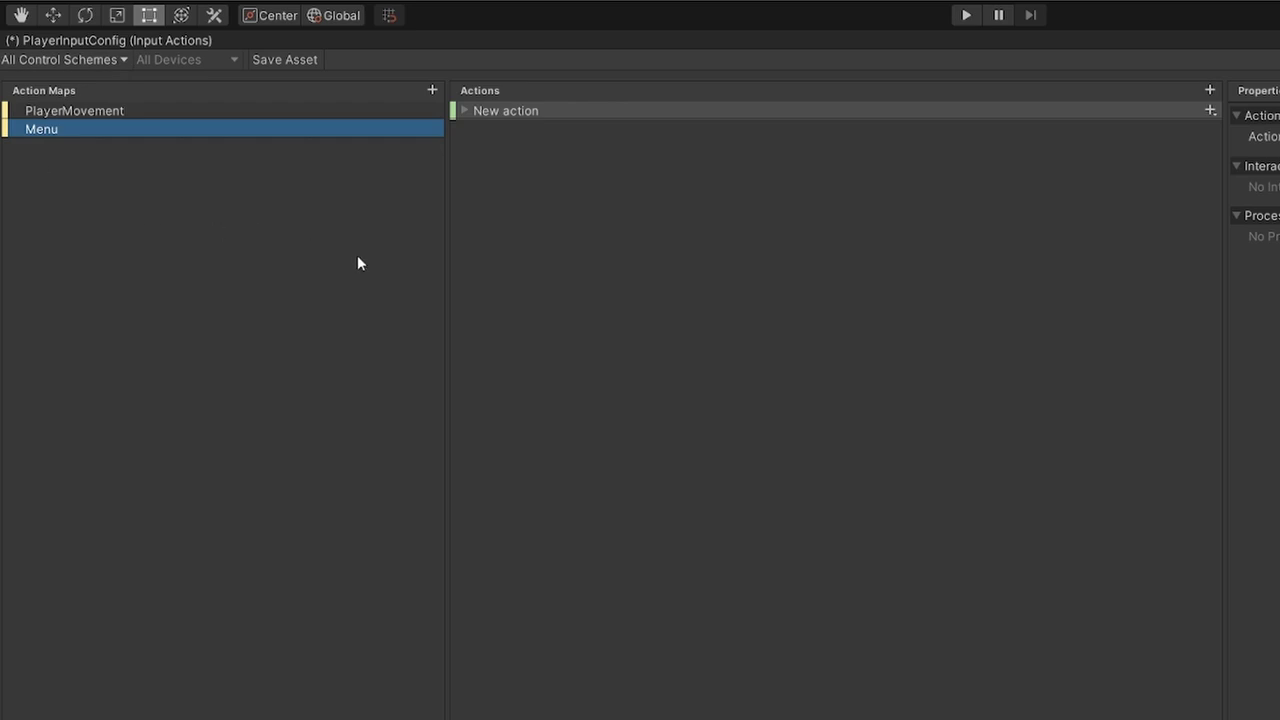
click(202, 110)
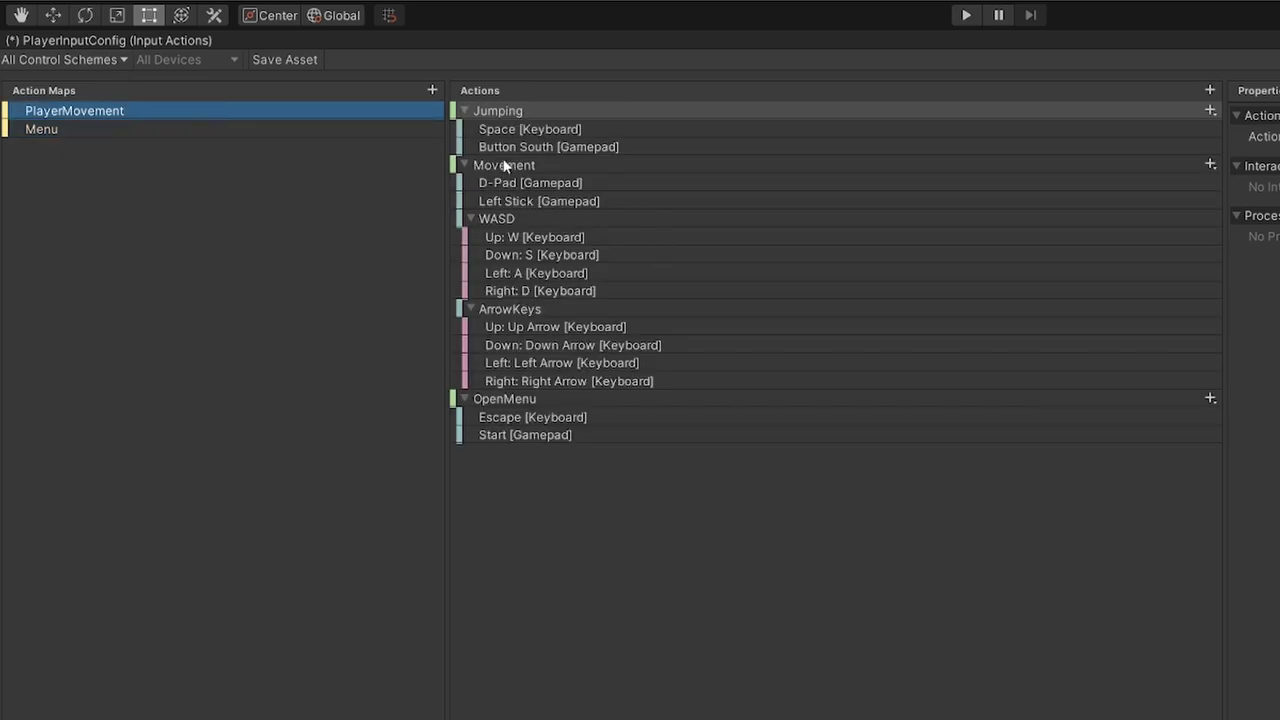
click(141, 129)
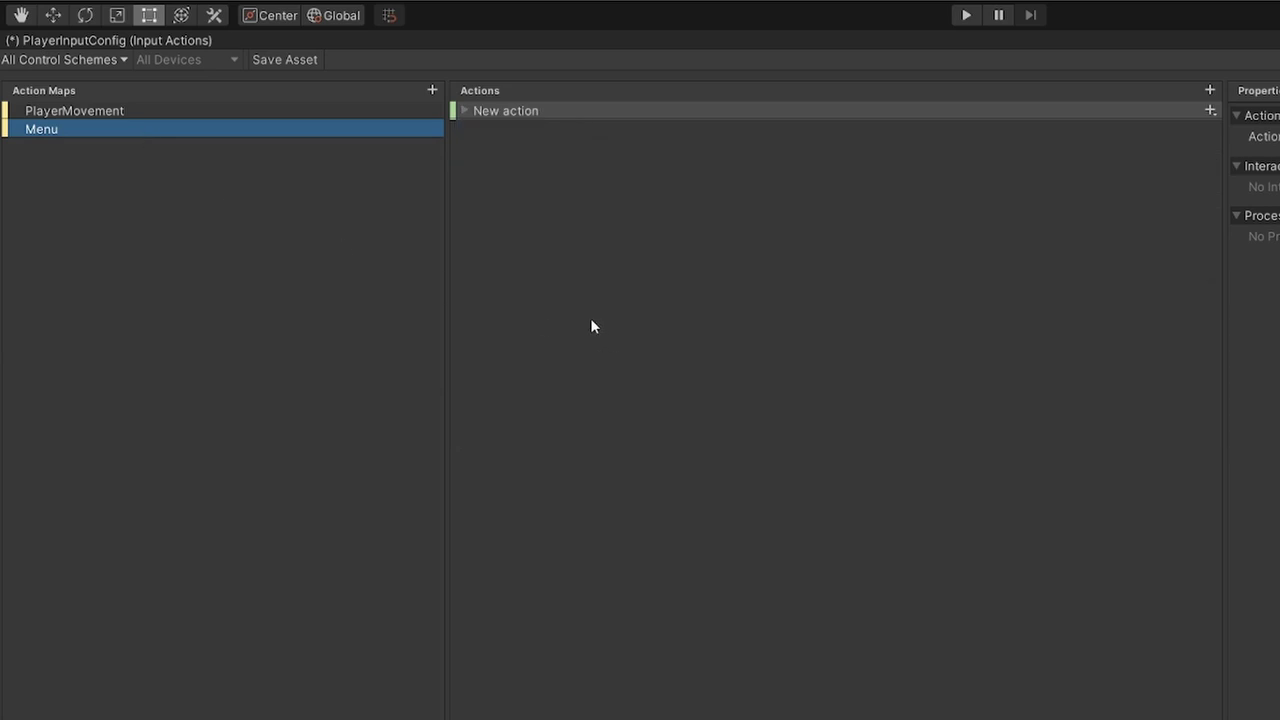
right_click(529, 110)
click(586, 257)
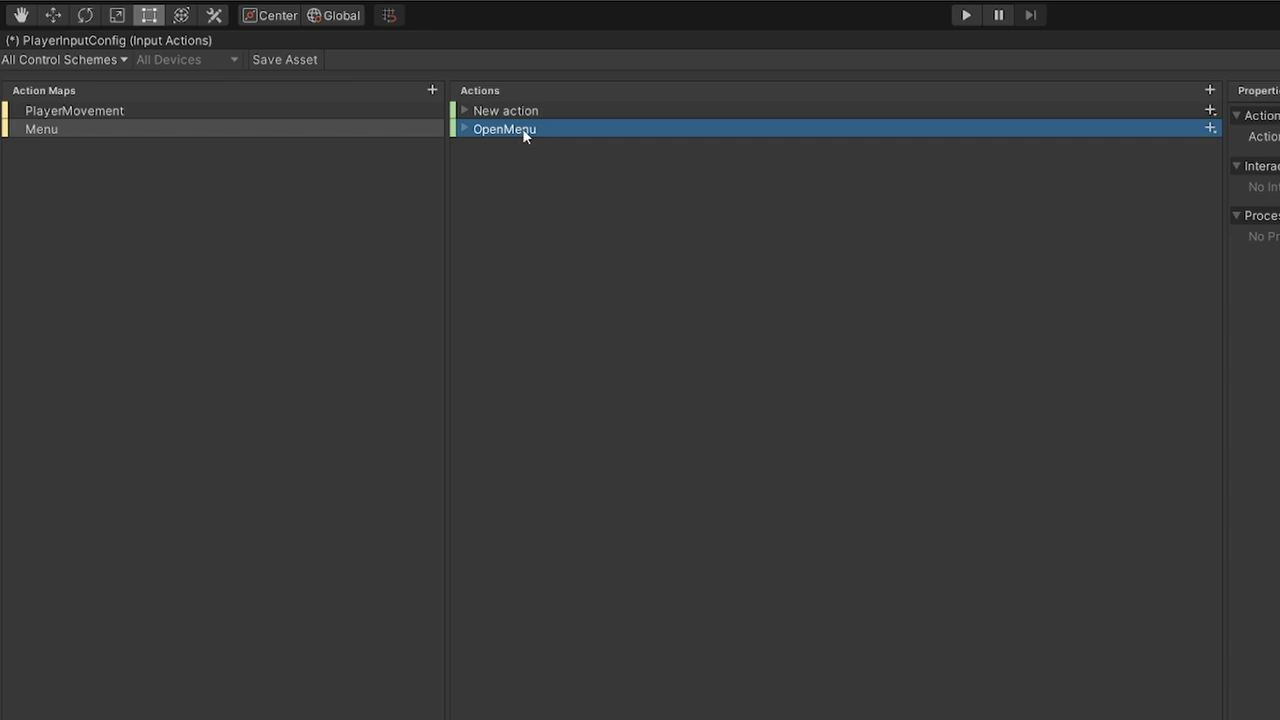
- Rename the pasted OpenMenu action in the Menu action map to ExitMenu
click(522, 128)
click(502, 128)
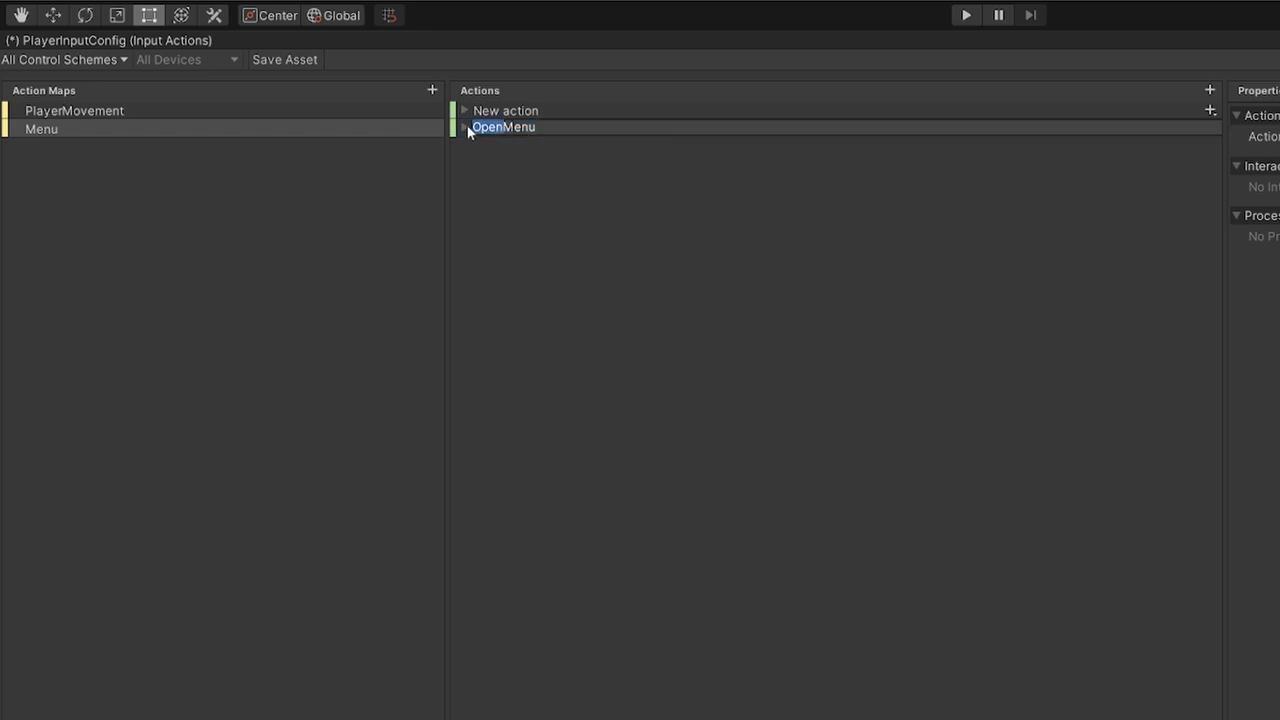
text(Close)
key(BackSpace)
key(BackSpace)
key(BackSpace)
key(BackSpace)
key(BackSpace)
text(Exit)
key(Return)
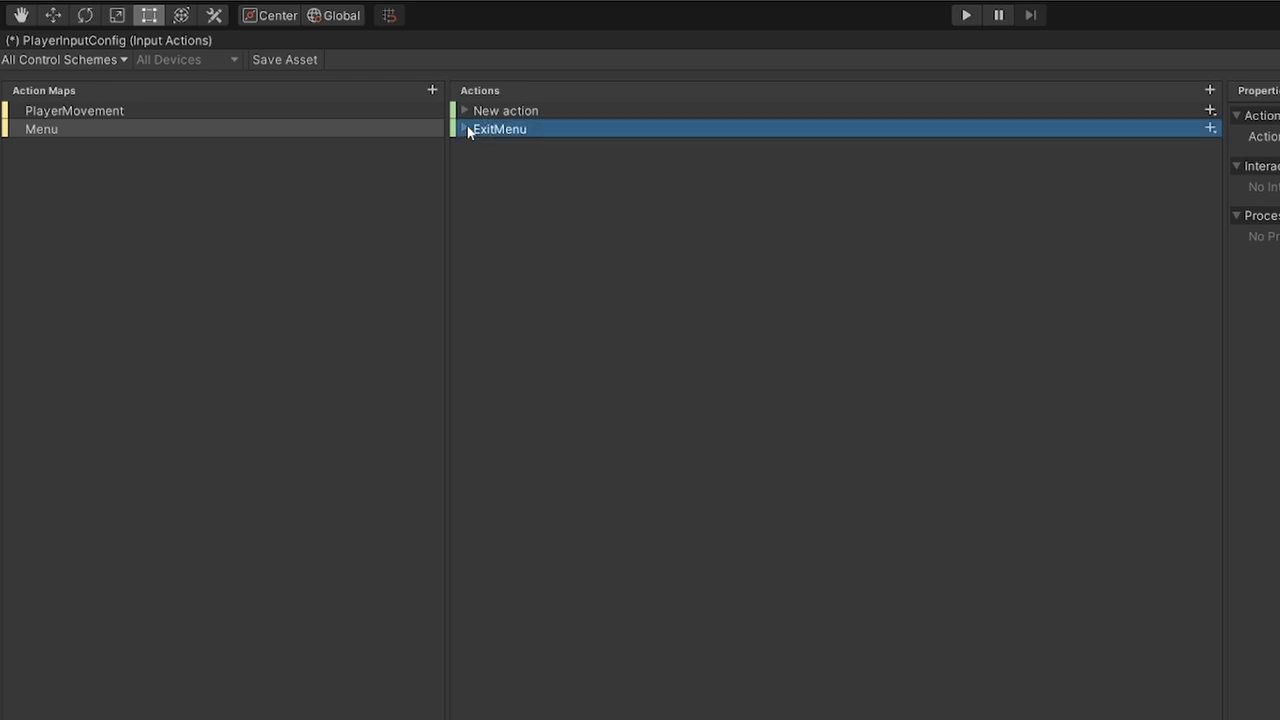
- Delete the New action placeholder from the Menu map and expand ExitMenu to show its bindings
click(496, 114)
right_click(498, 114)
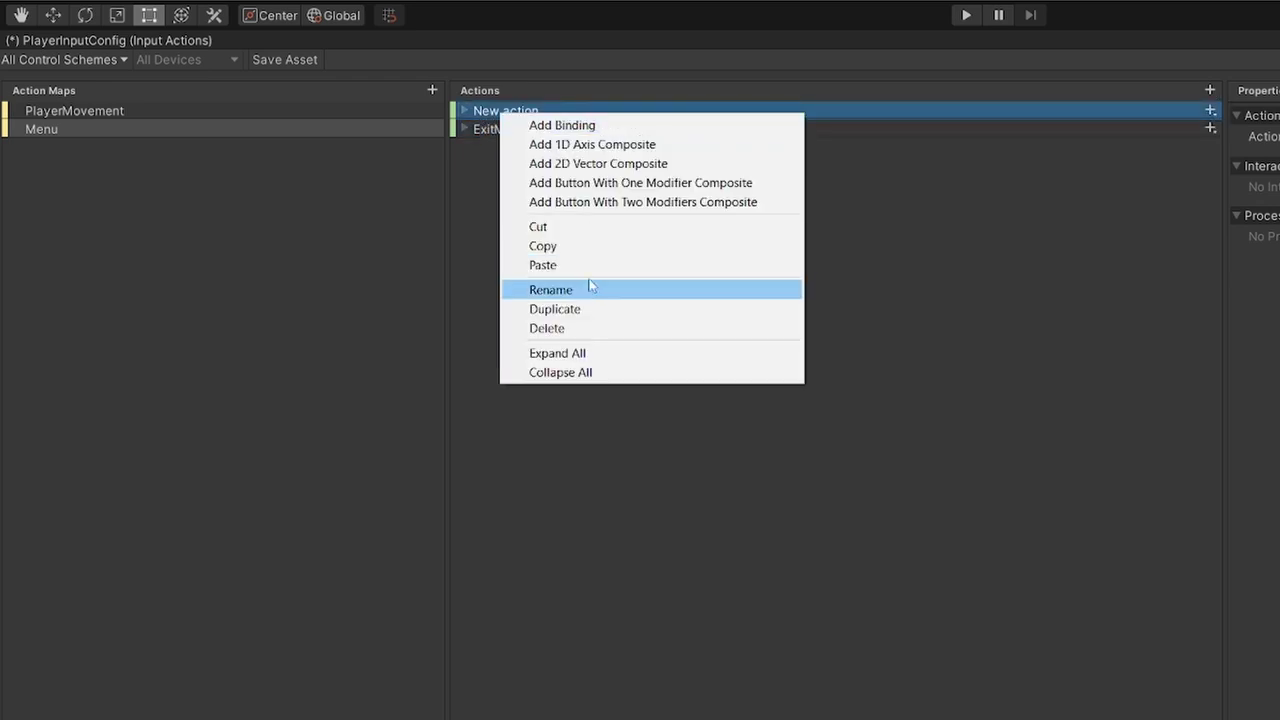
click(578, 328)
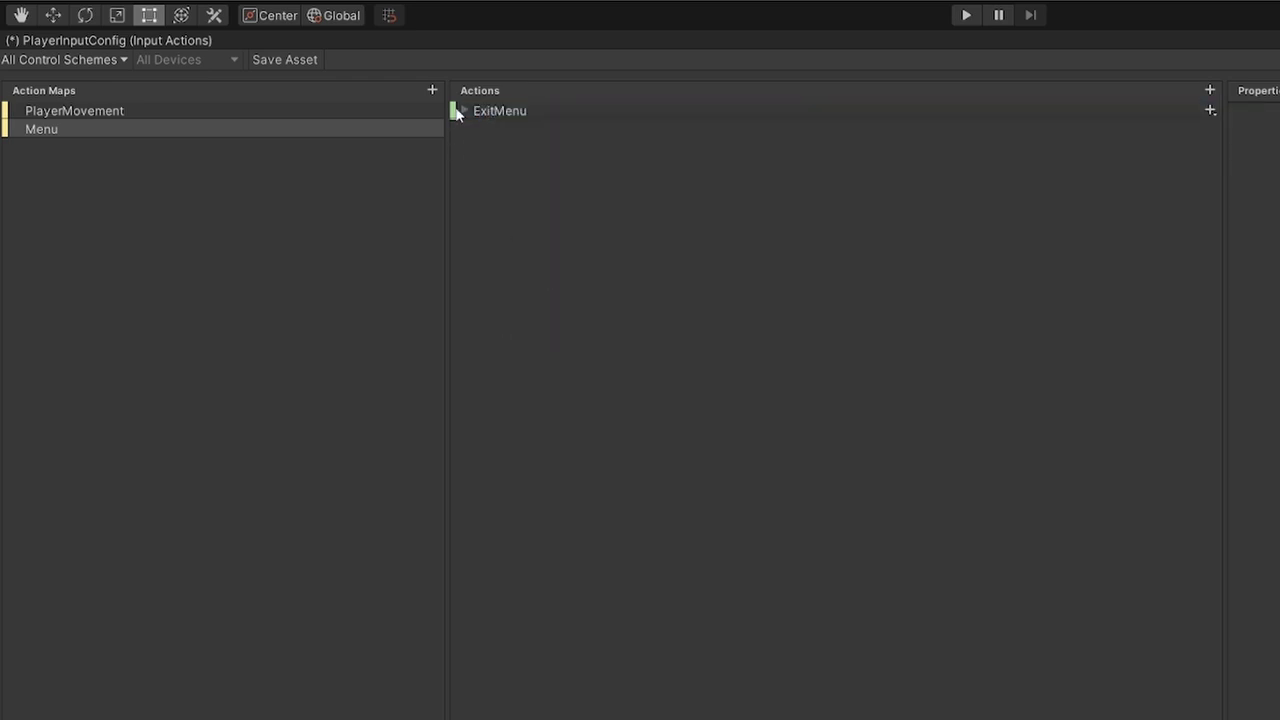
click(458, 112)
click(504, 129)
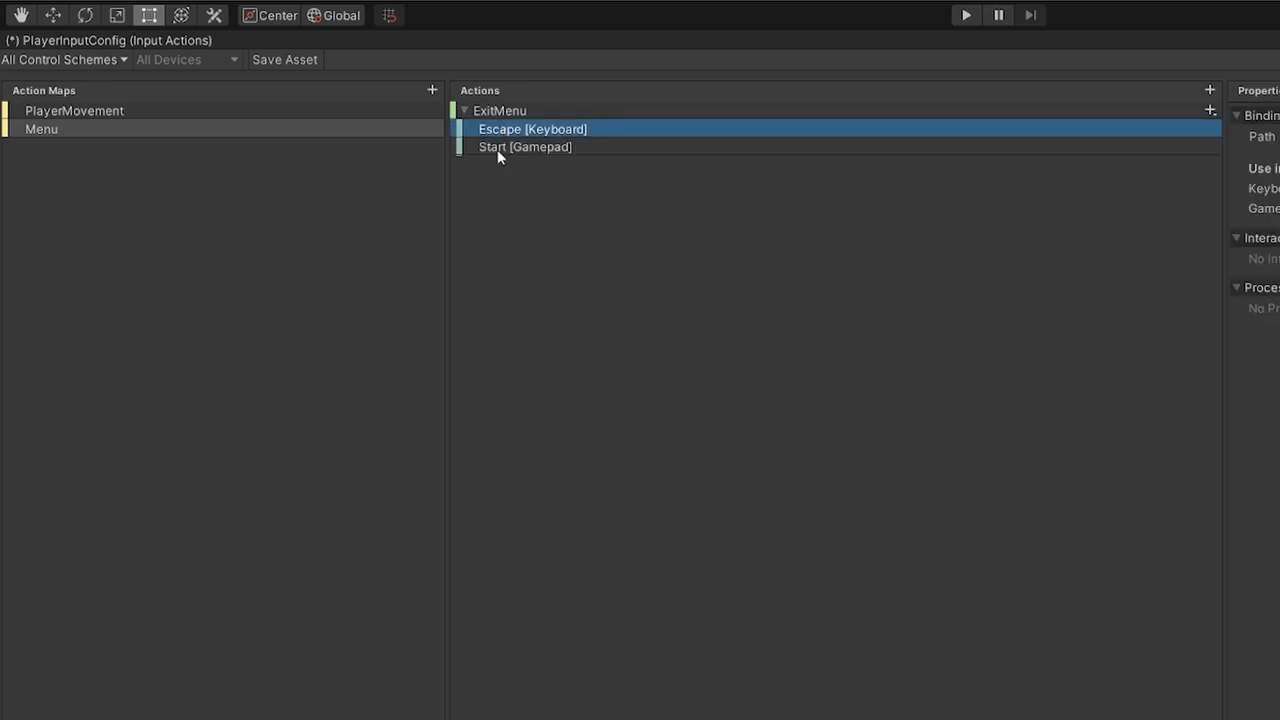
click(500, 112)
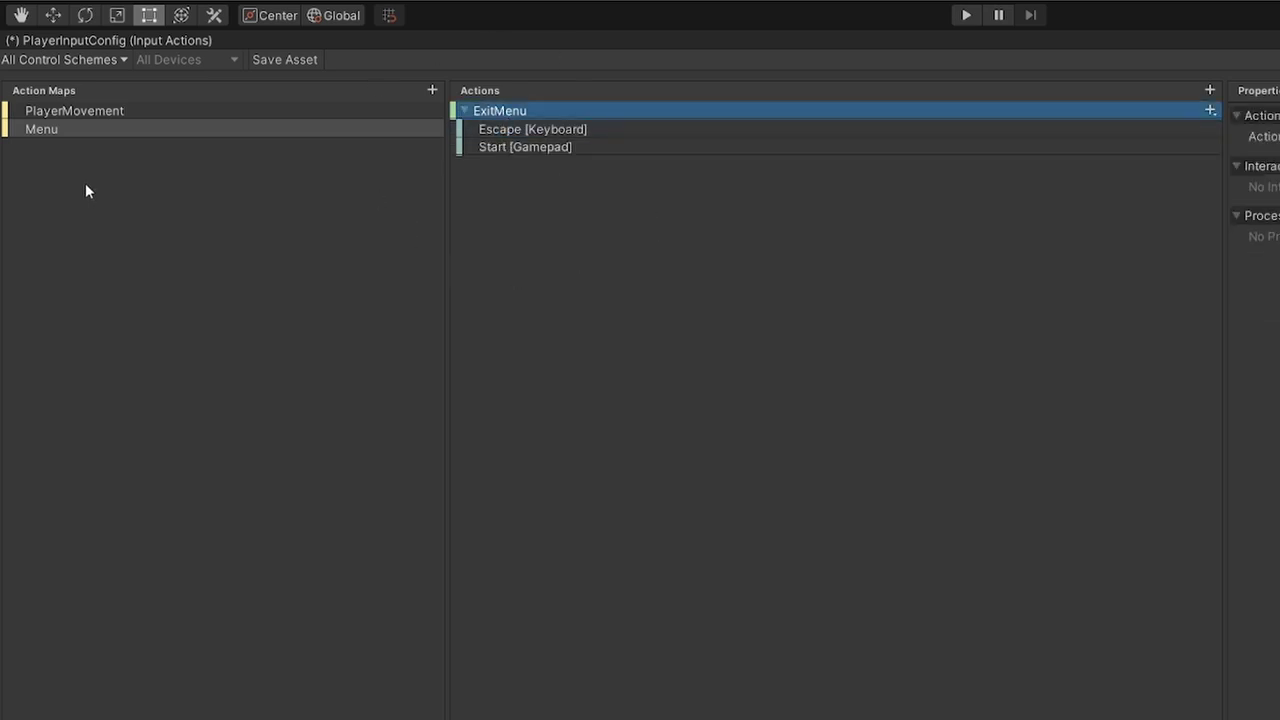
- Compare the actions and bindings of the PlayerMovement and Menu action maps
click(50, 135)
click(88, 110)
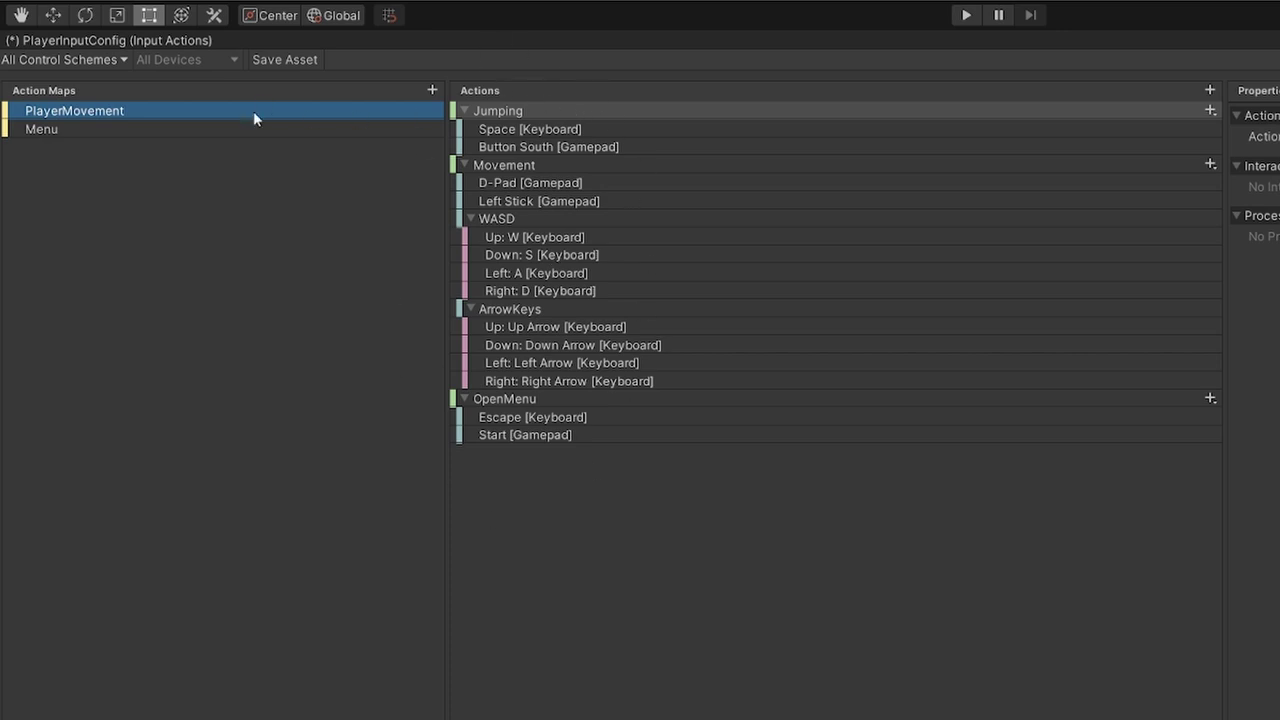
click(100, 130)
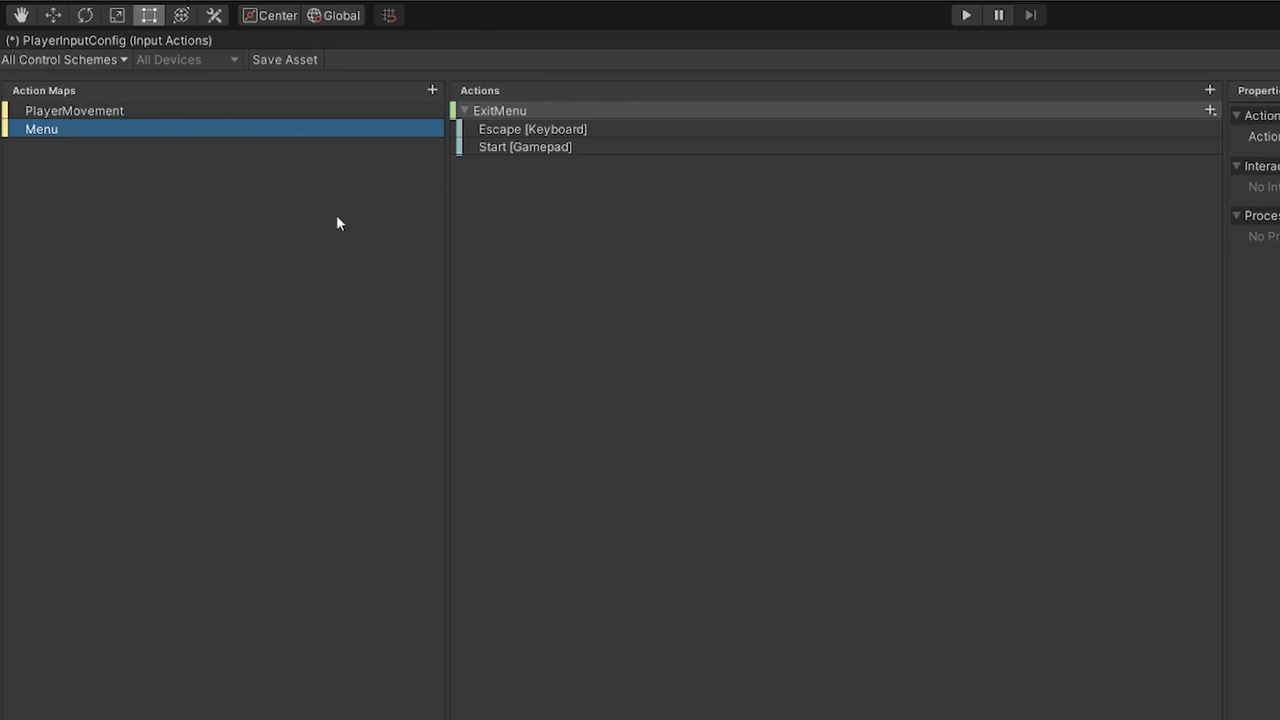
click(51, 129)
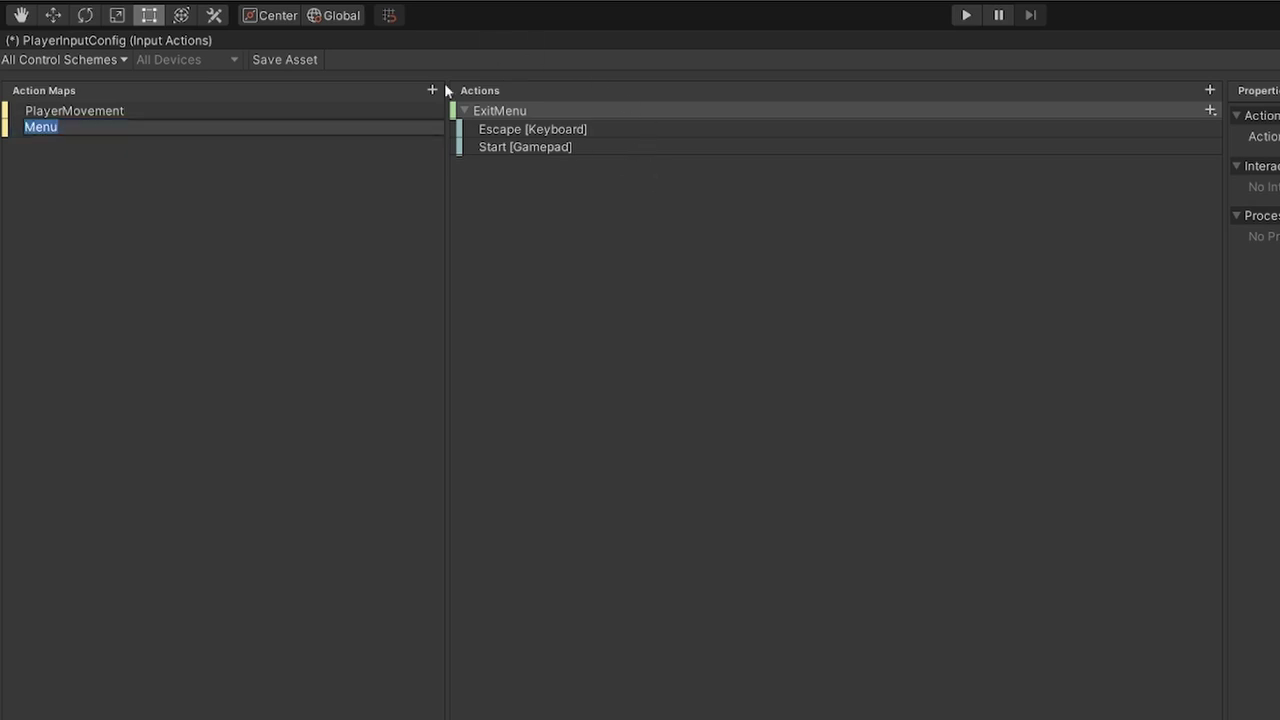
click(528, 129)
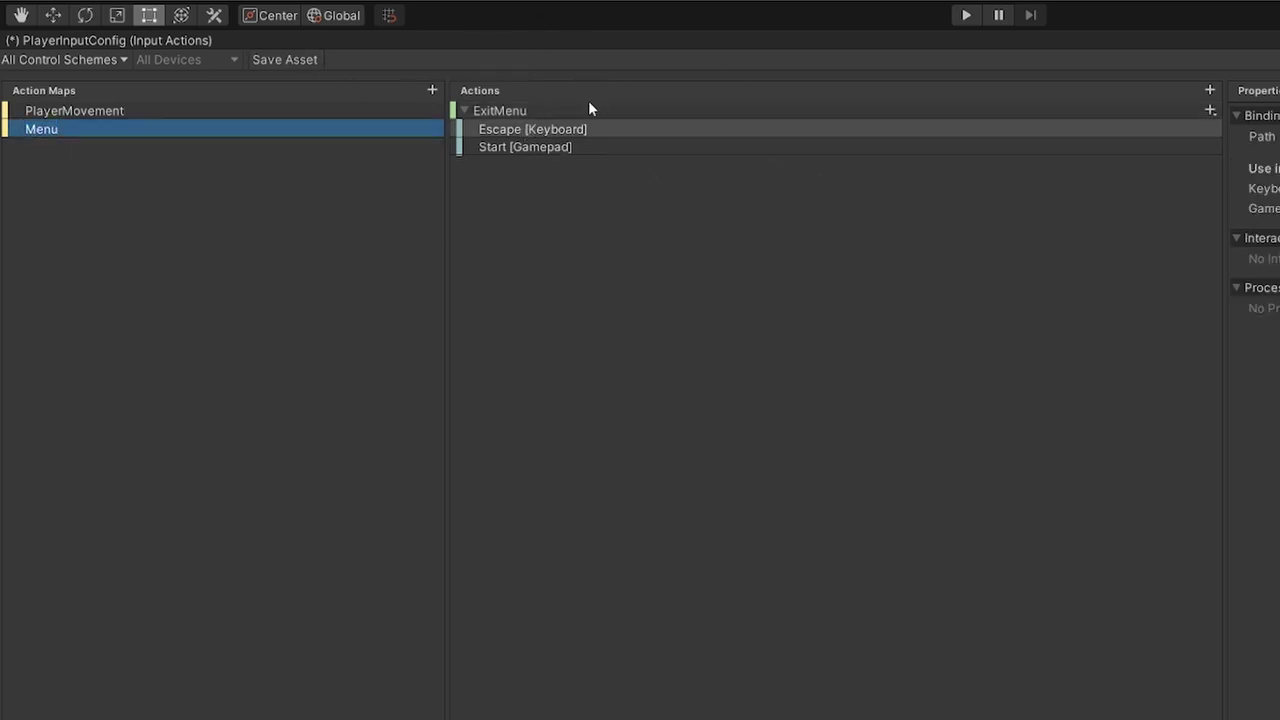
click(207, 110)
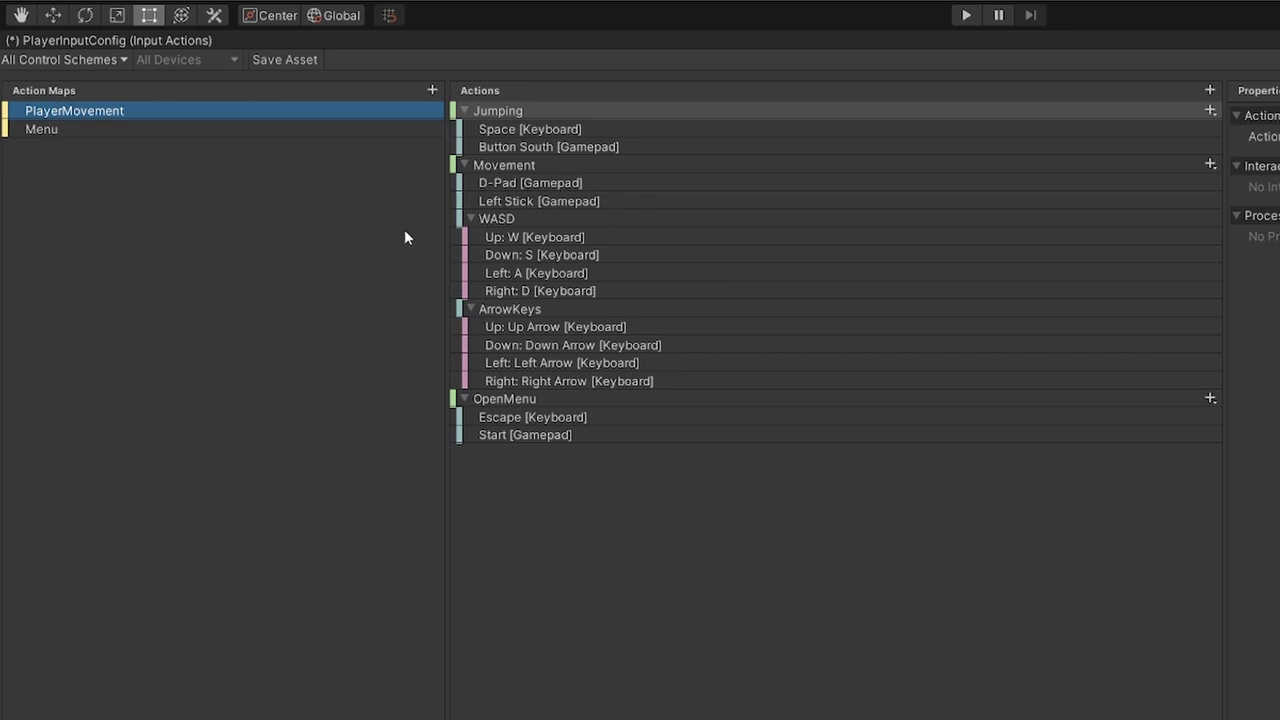
click(531, 128)
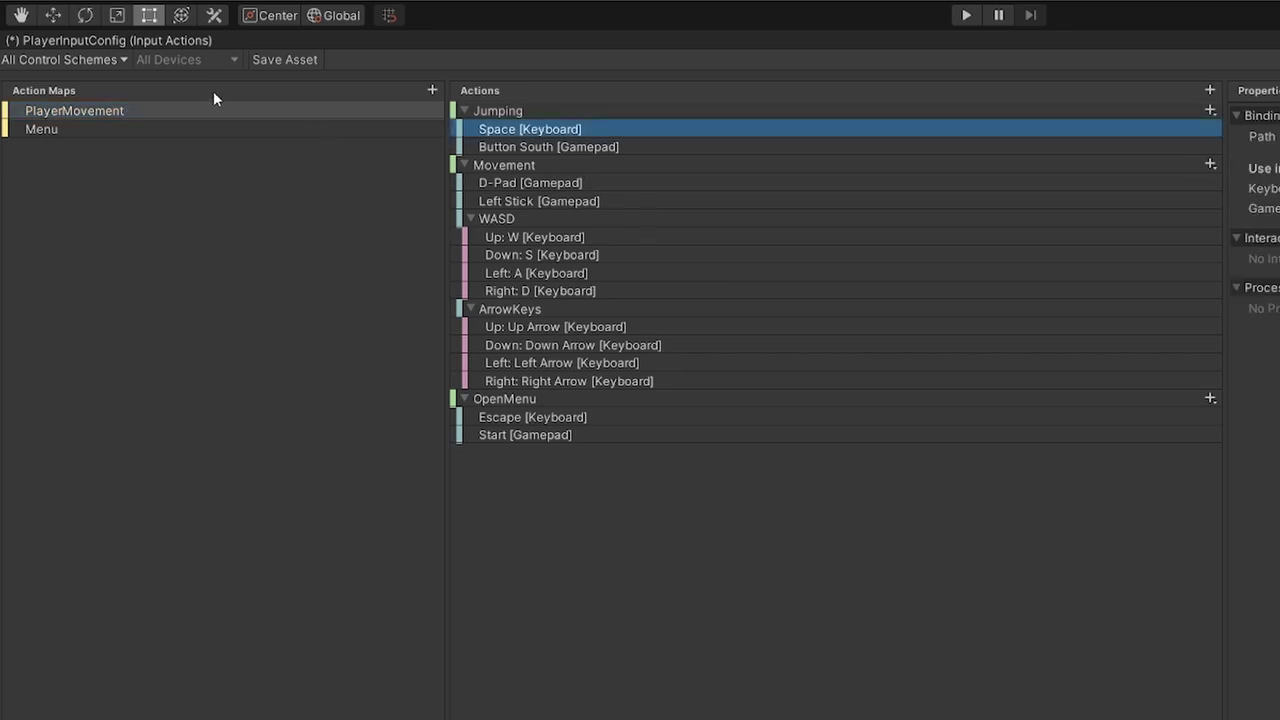
- Save the PlayerInputConfig asset with Auto-Save enabled, and restore its maximized editor to the normal layout
click(283, 60)
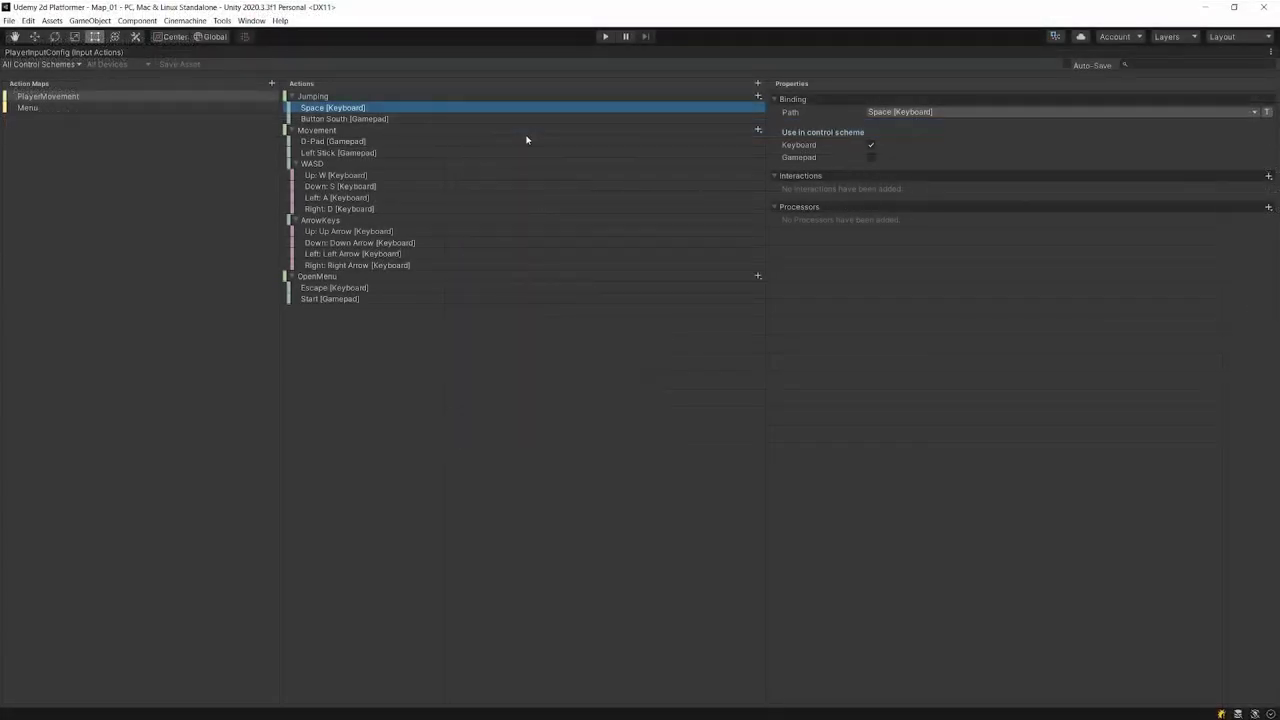
click(1066, 65)
right_click(70, 58)
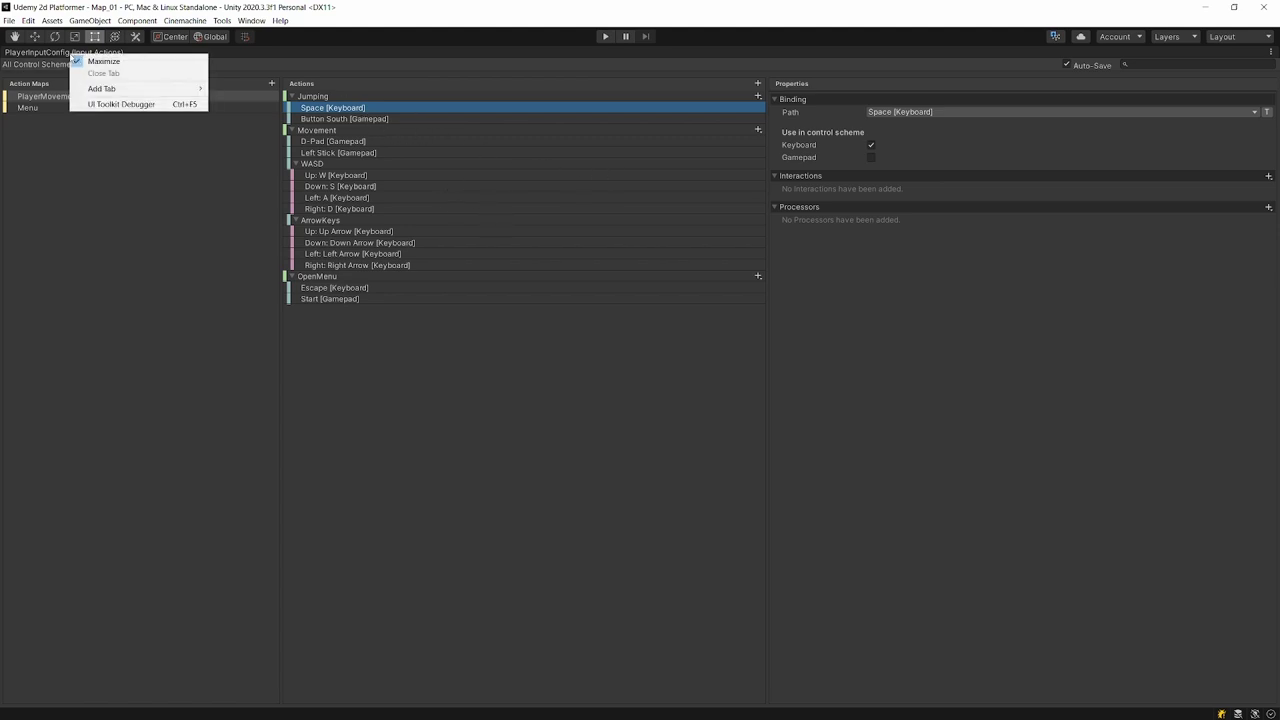
click(88, 58)
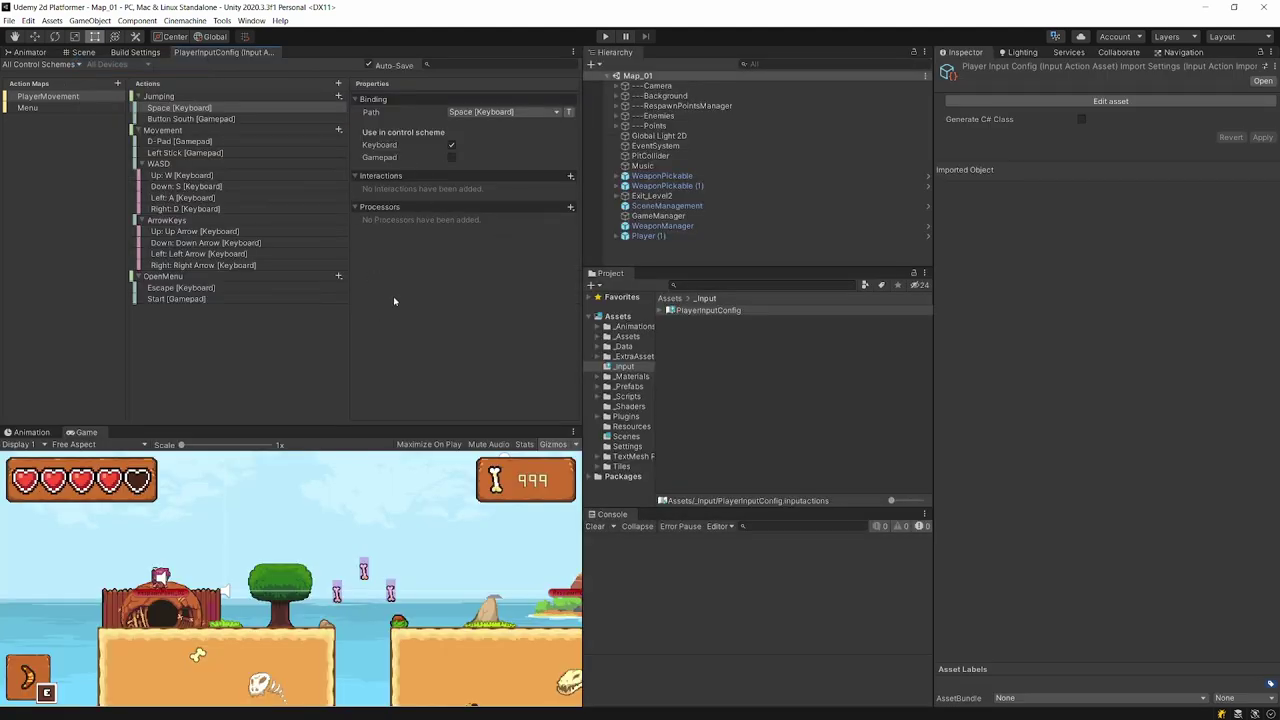
- Add the Input System's Player Input component to Player (1) and assign PlayerInputConfig as its Actions asset
click(820, 311)
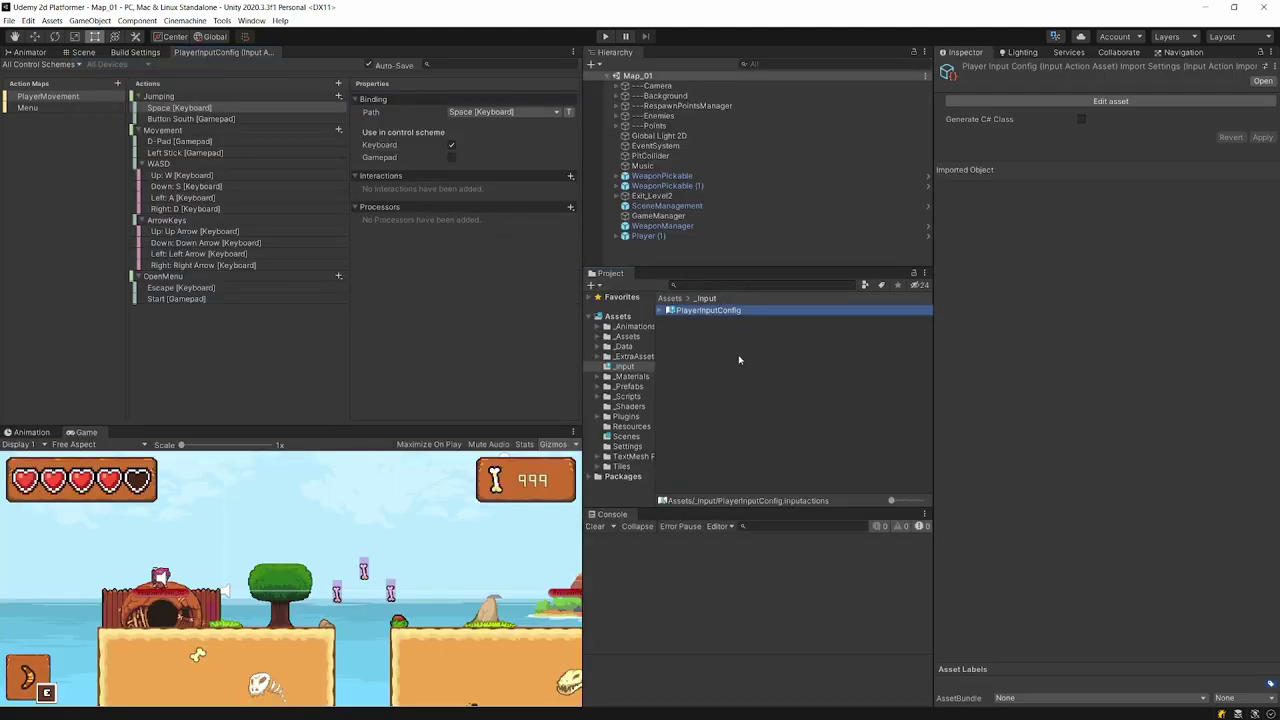
click(648, 235)
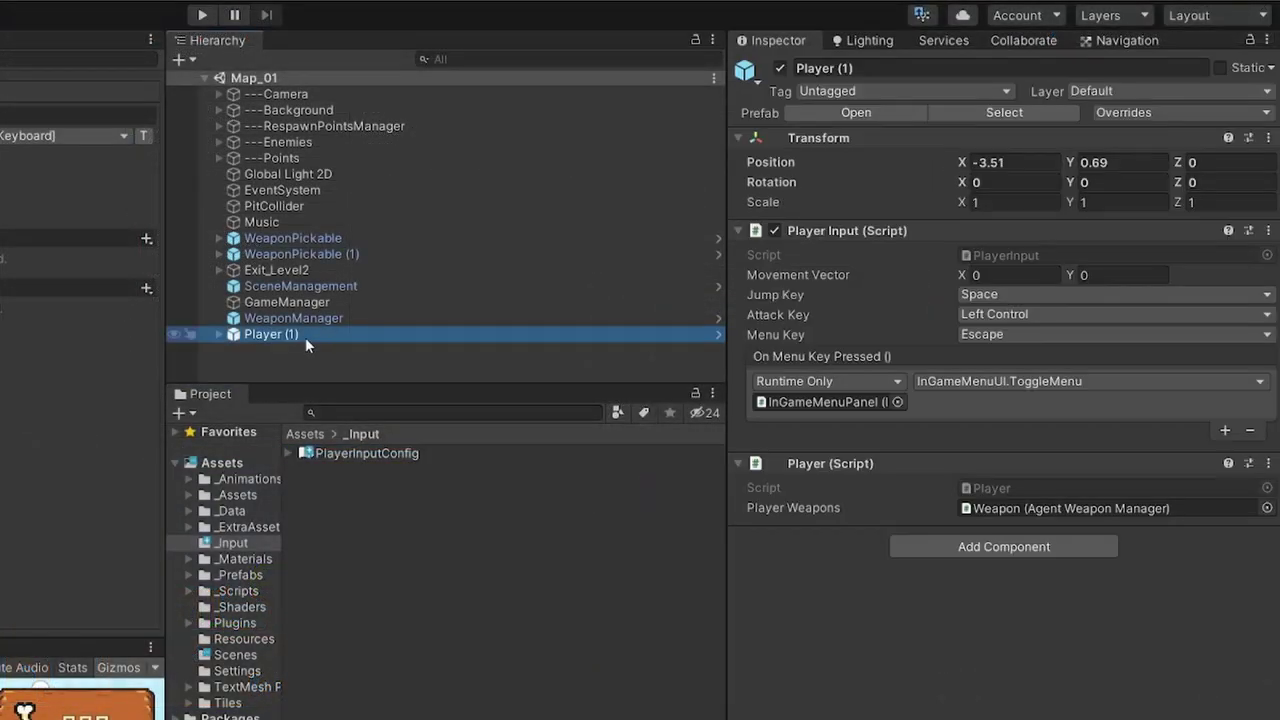
click(912, 548)
text(Player)
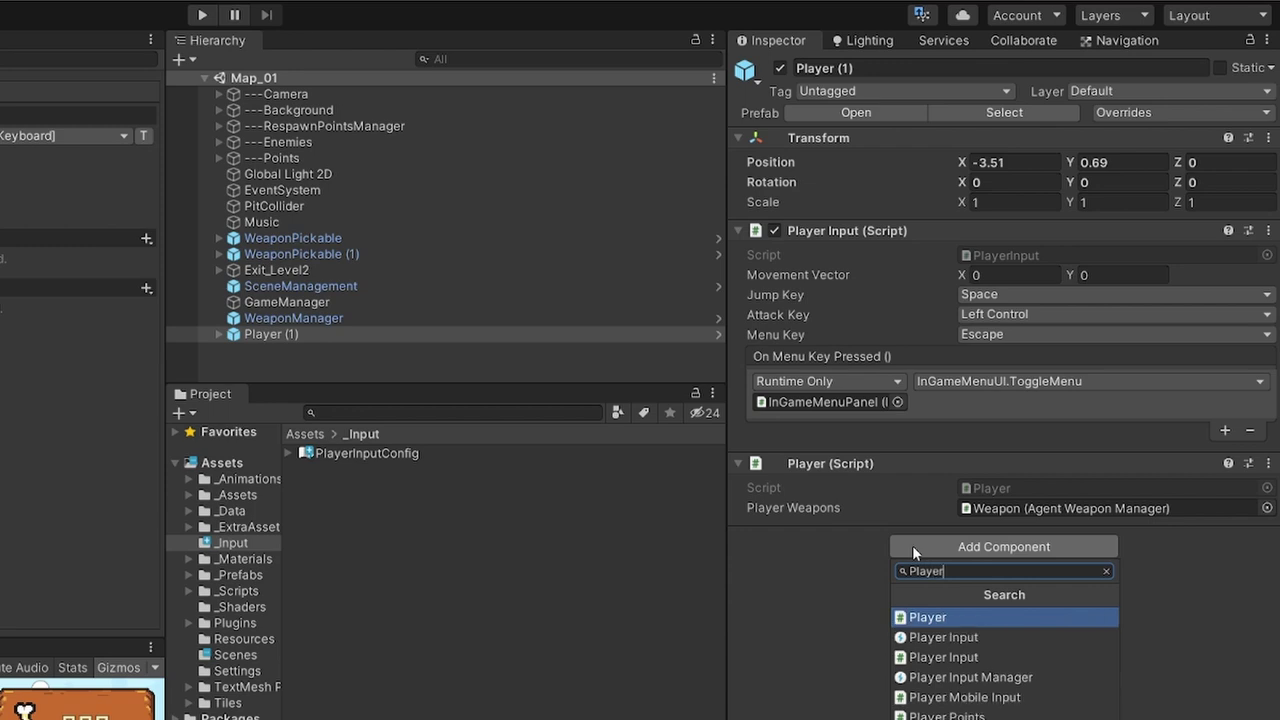
key(Down)
click(945, 638)
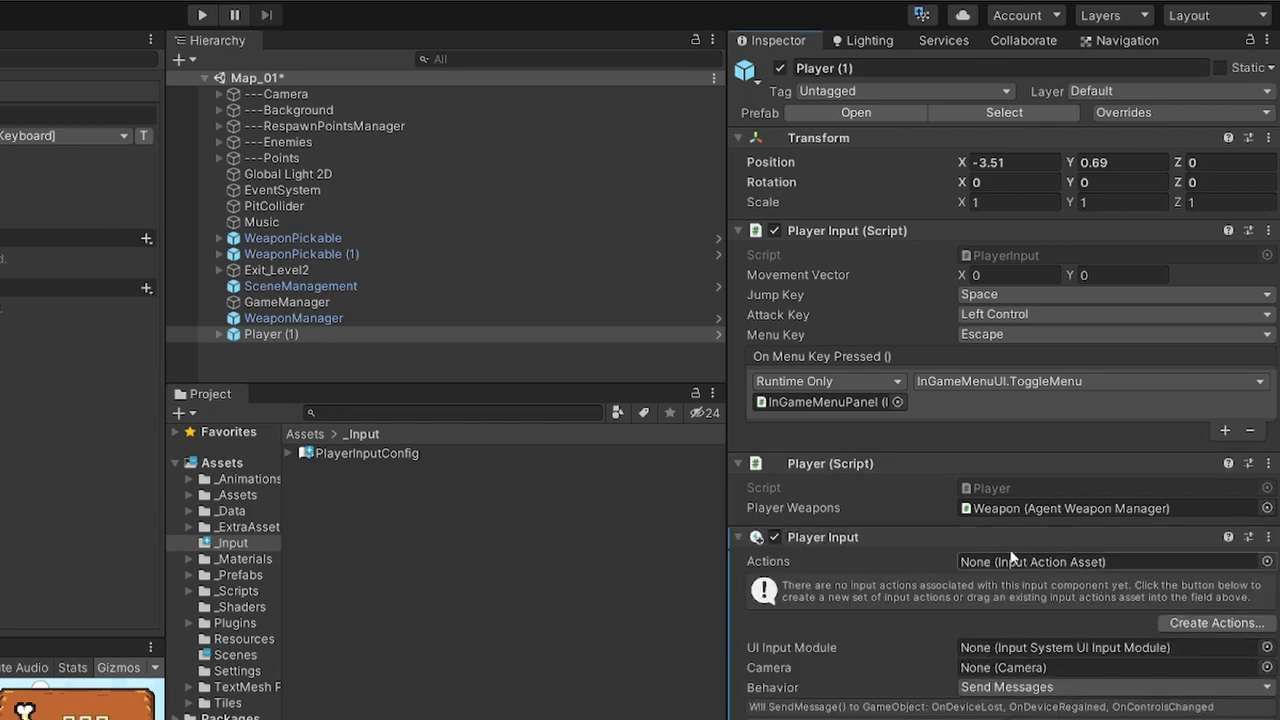
click(1267, 562)
double_click(232, 628)
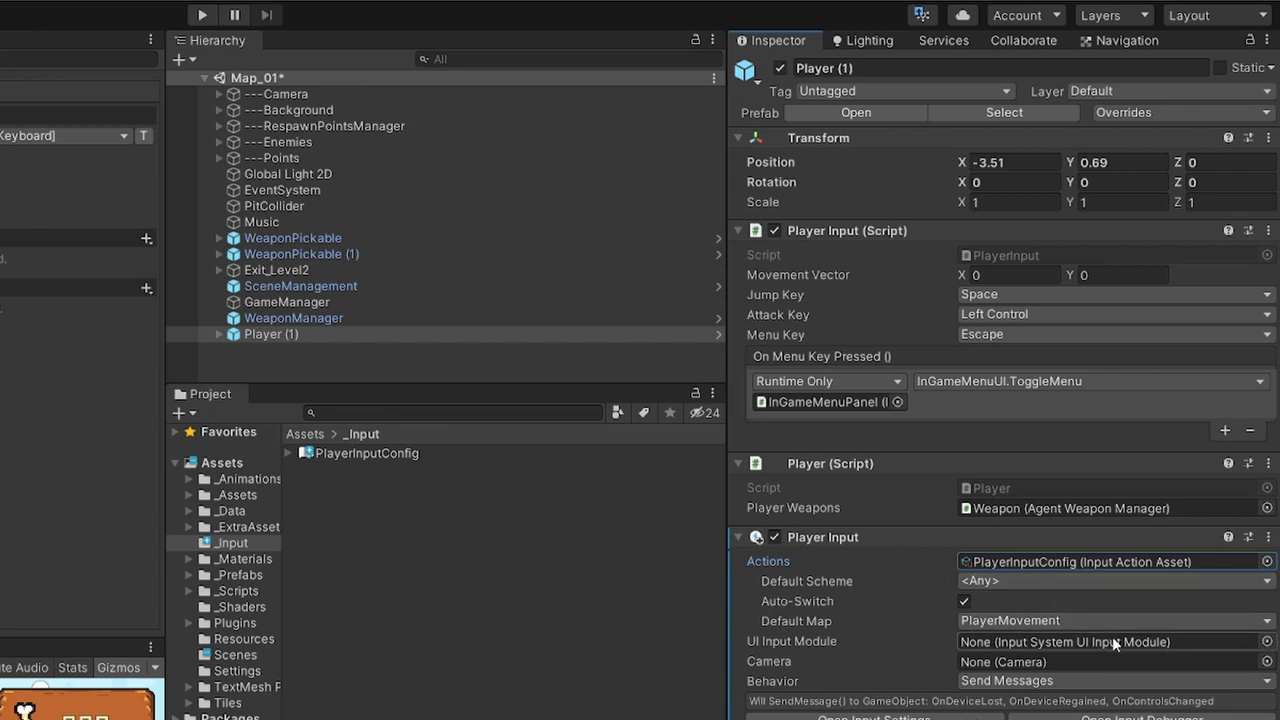
- Try Keyboard as the Player Input component's Default Scheme and switch it back to <Any>
click(970, 585)
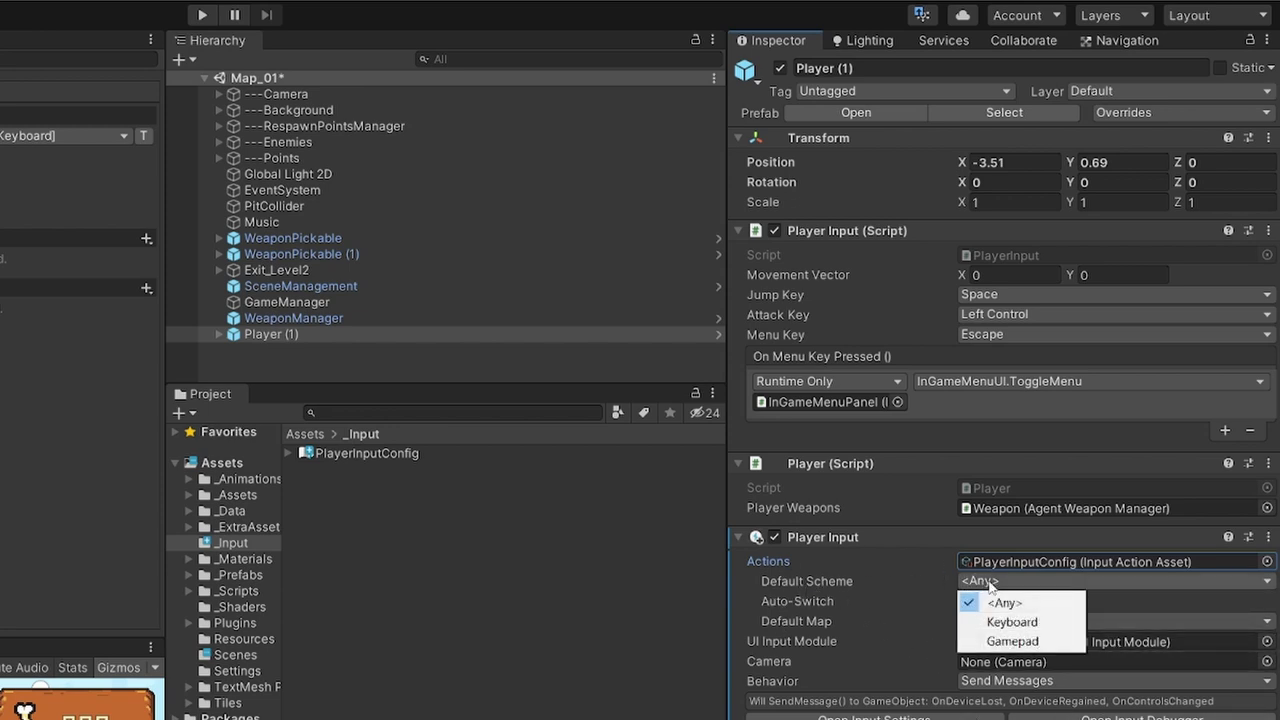
click(1047, 620)
click(1040, 581)
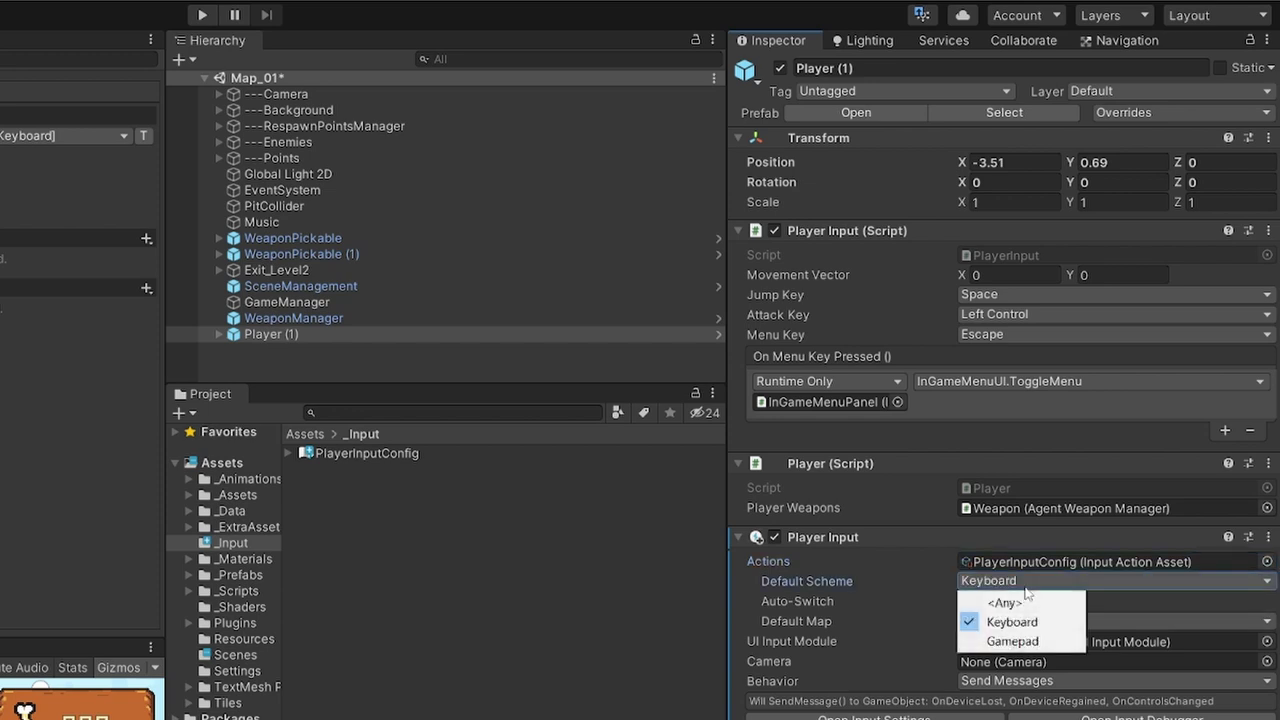
click(965, 600)
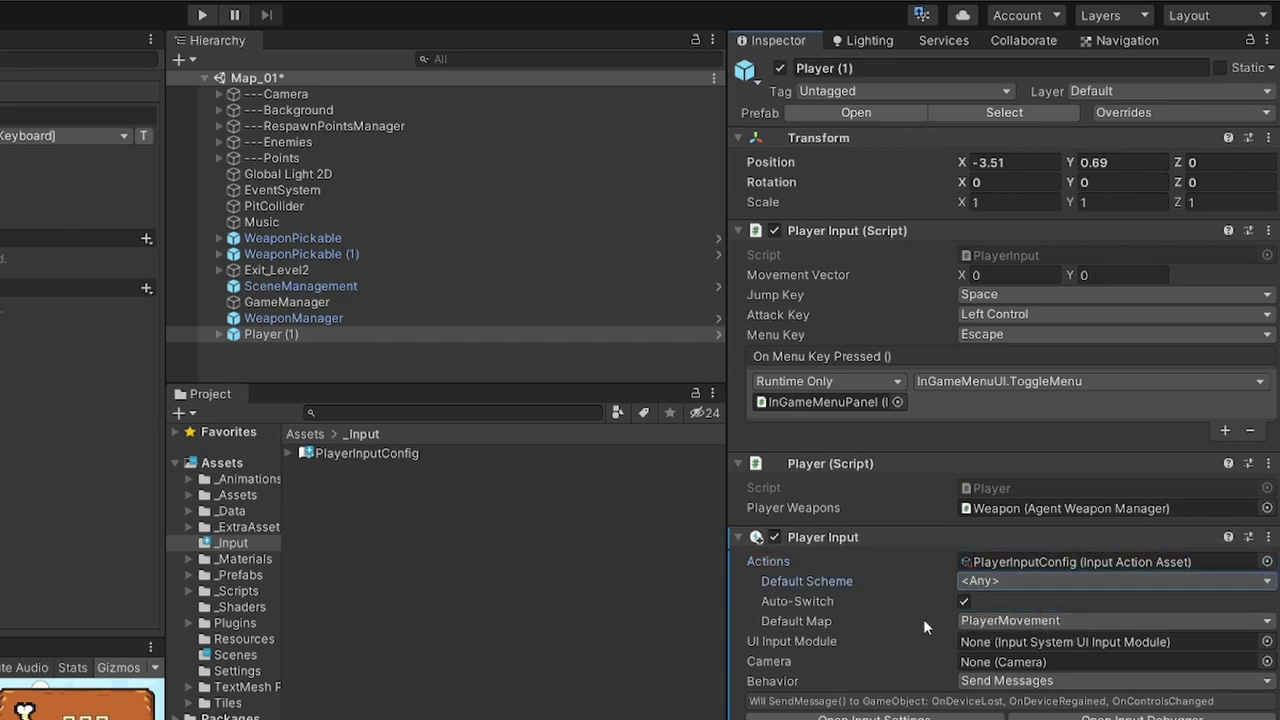
- Choose PlayerMovement as the Player Input component's Default Map and set its Behavior to Invoke Unity Events
click(1000, 620)
click(1020, 663)
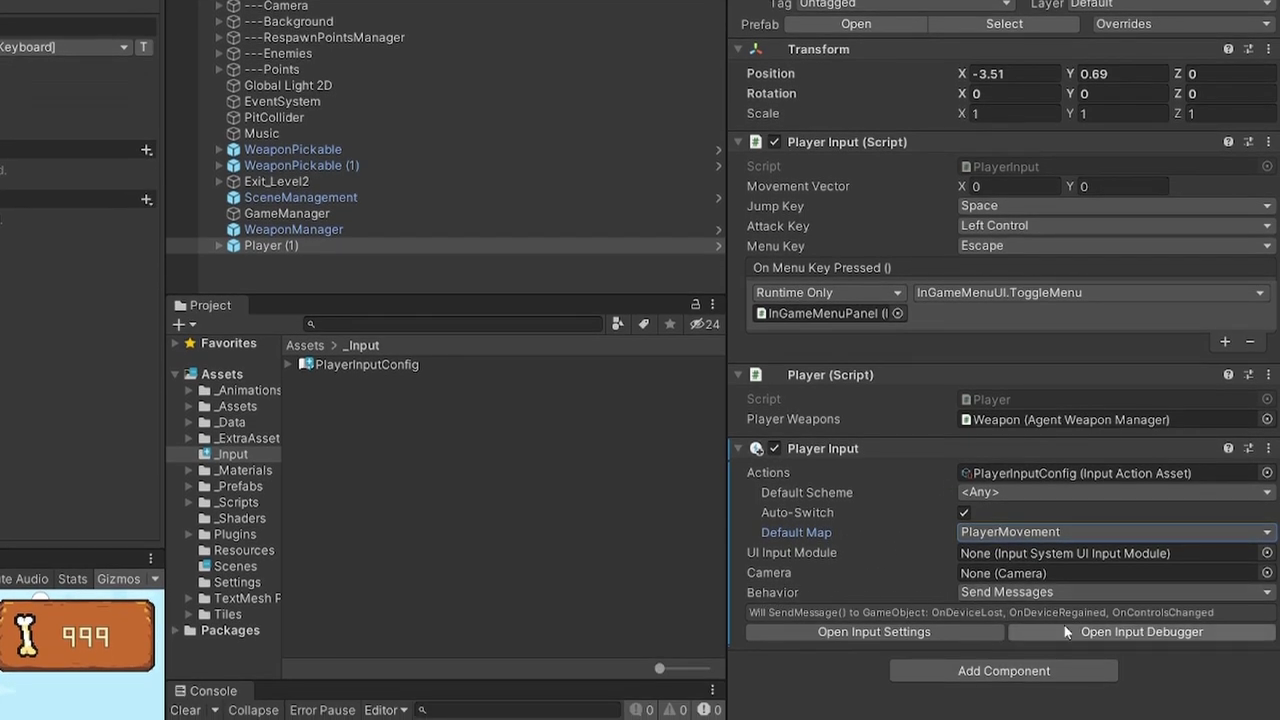
click(1015, 594)
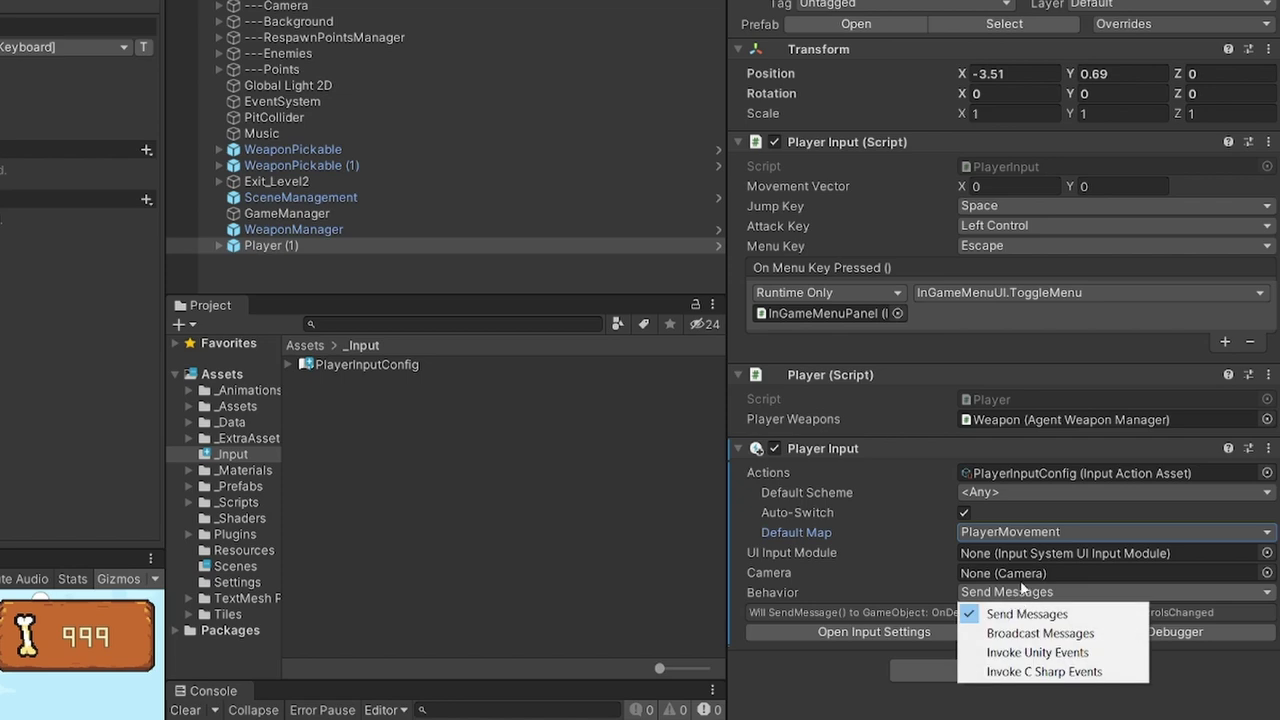
click(1038, 656)
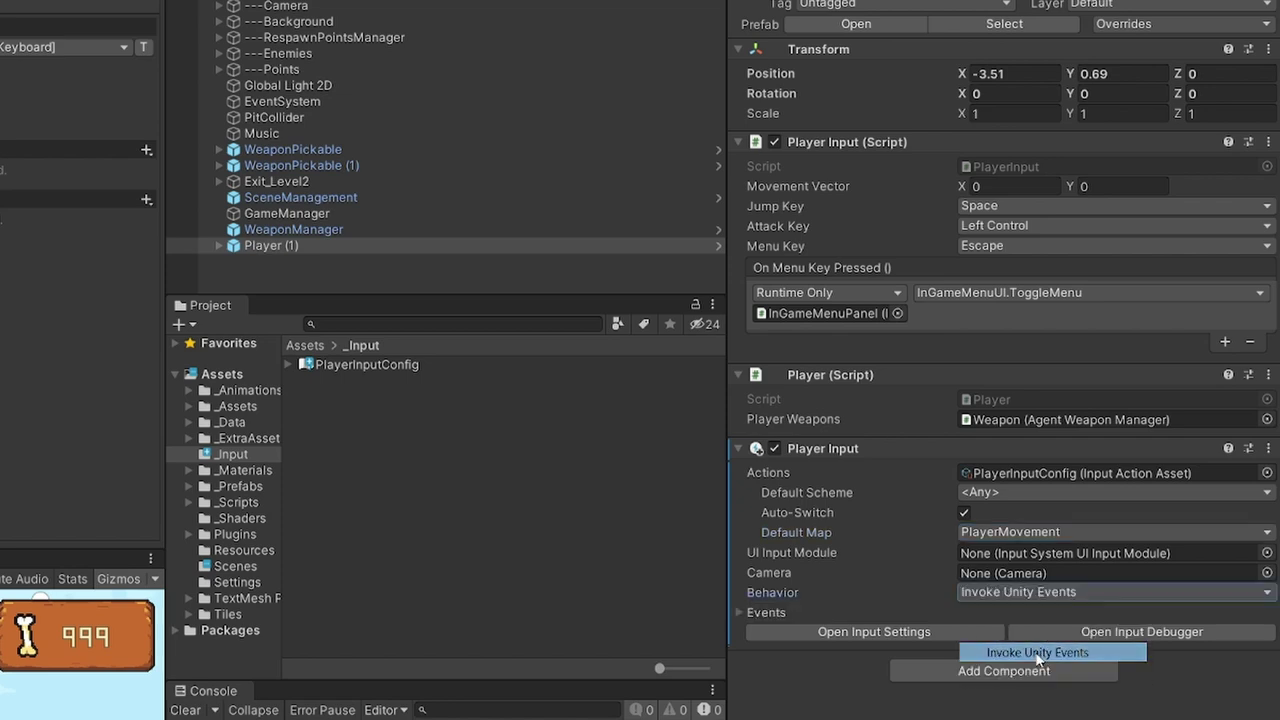
- Collapse the Transform and the two player script components, and expand the PlayerMovement events of the new Player Input component
click(738, 142)
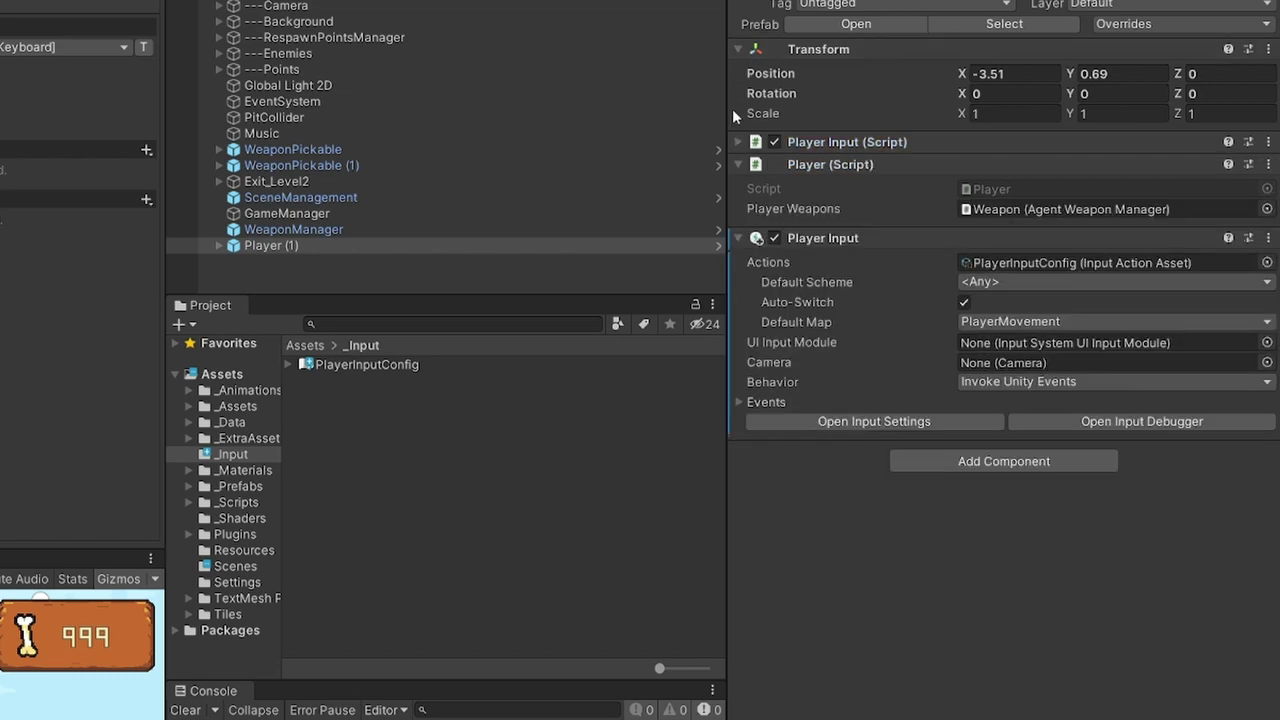
click(737, 50)
click(738, 94)
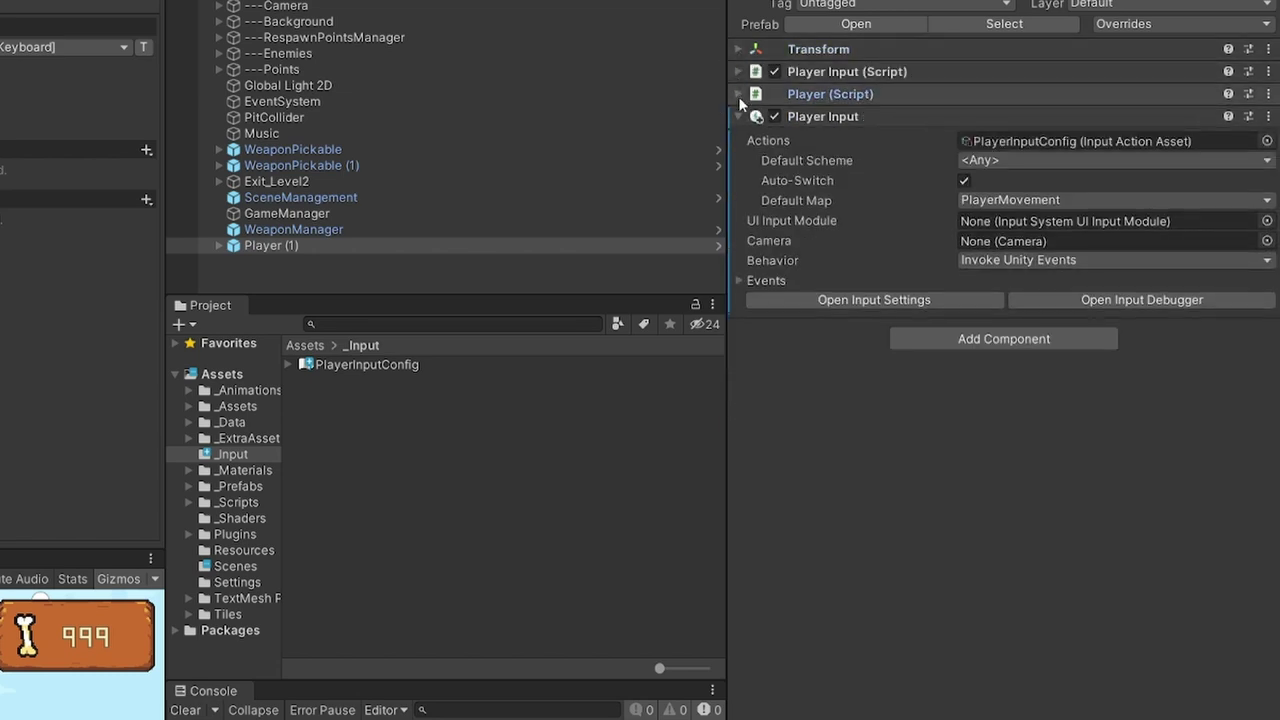
click(742, 279)
click(756, 299)
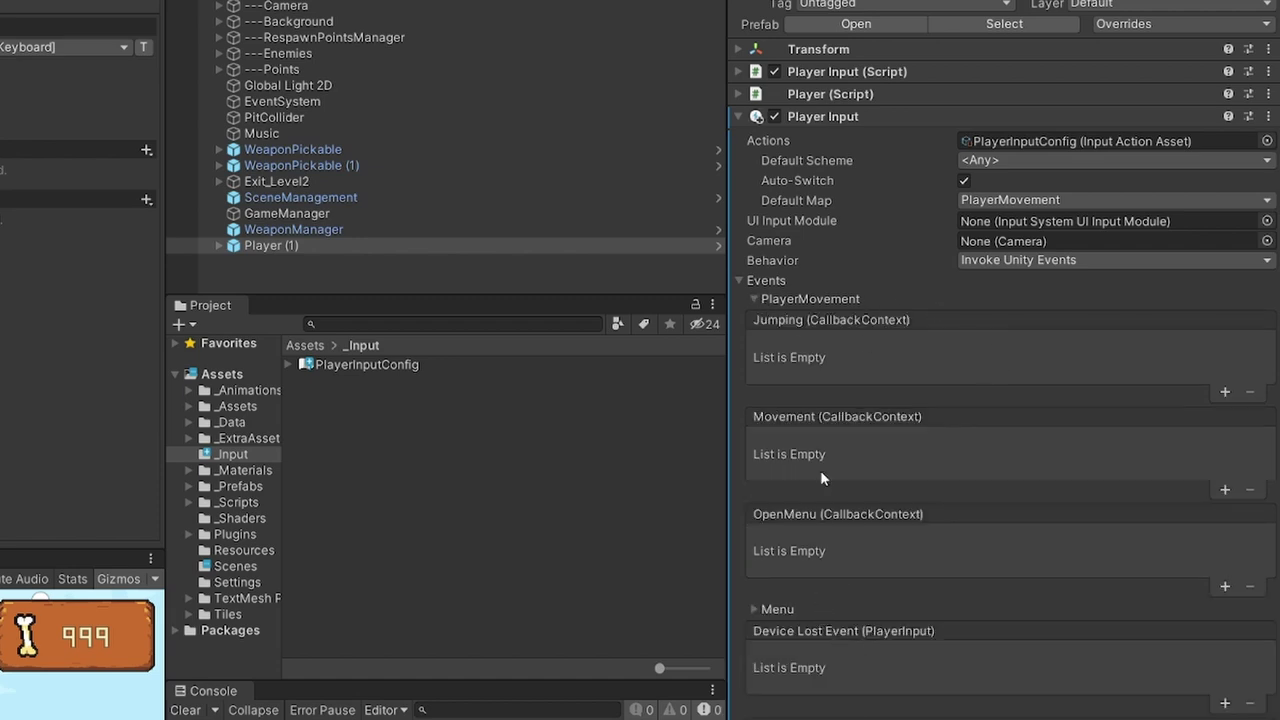
- Check the Menu and PlayerMovement events of the Input System's Player Input component, and remove that component from Player (1)
click(756, 299)
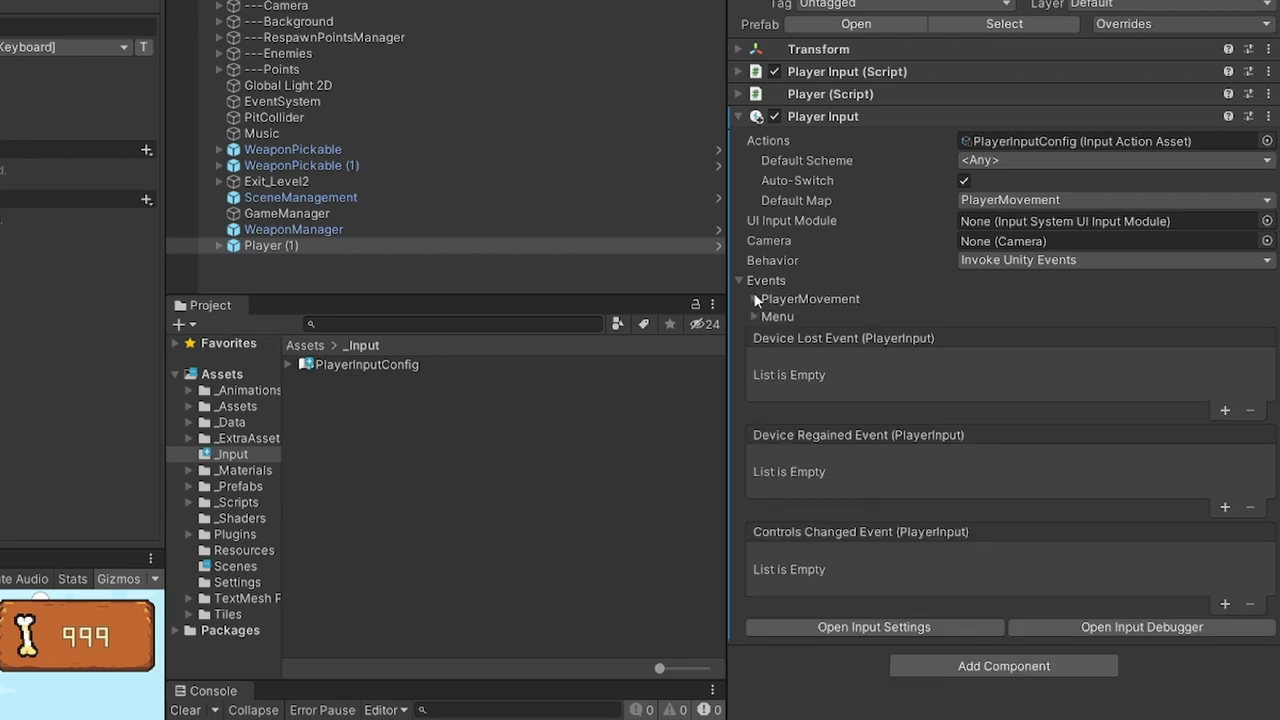
click(755, 316)
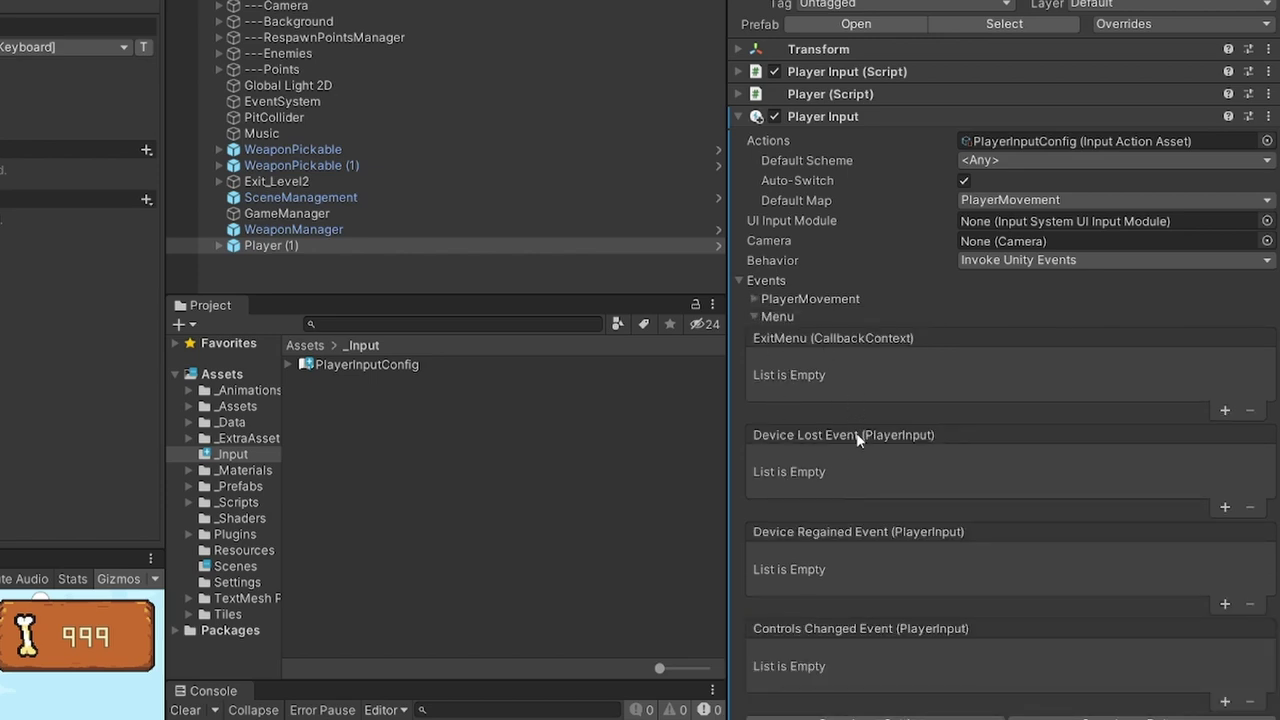
click(772, 316)
click(797, 298)
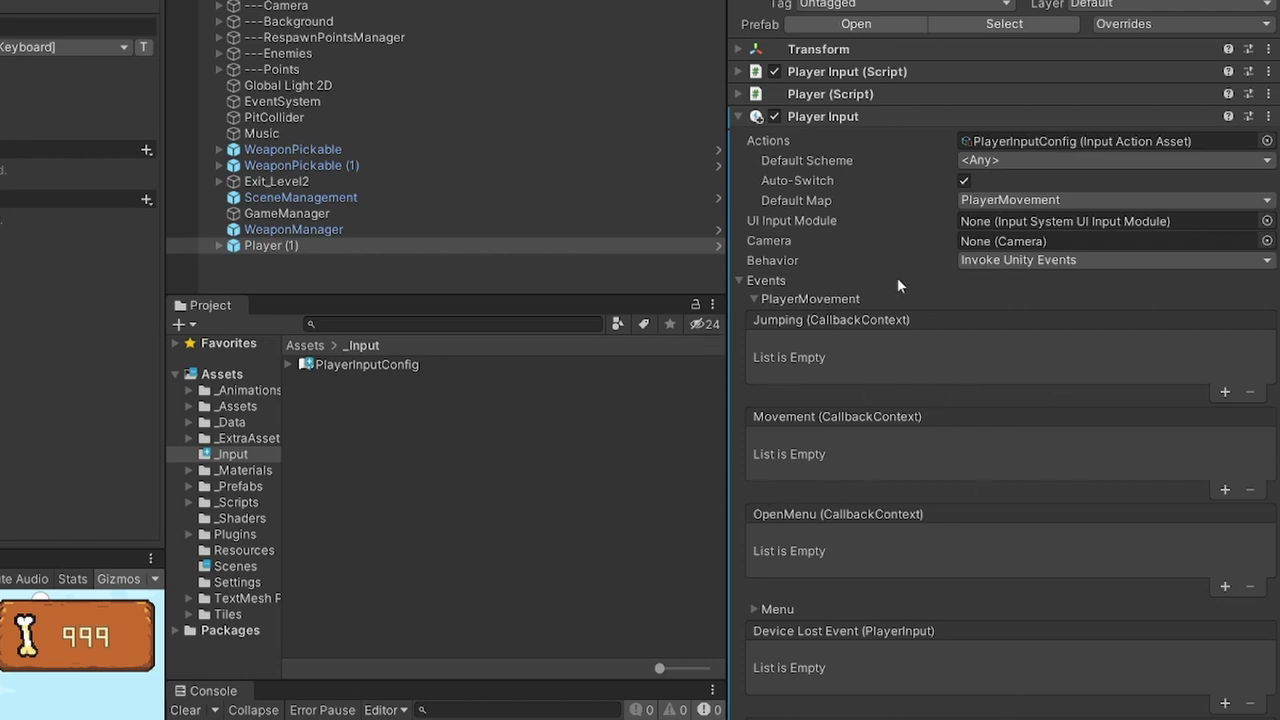
click(1268, 116)
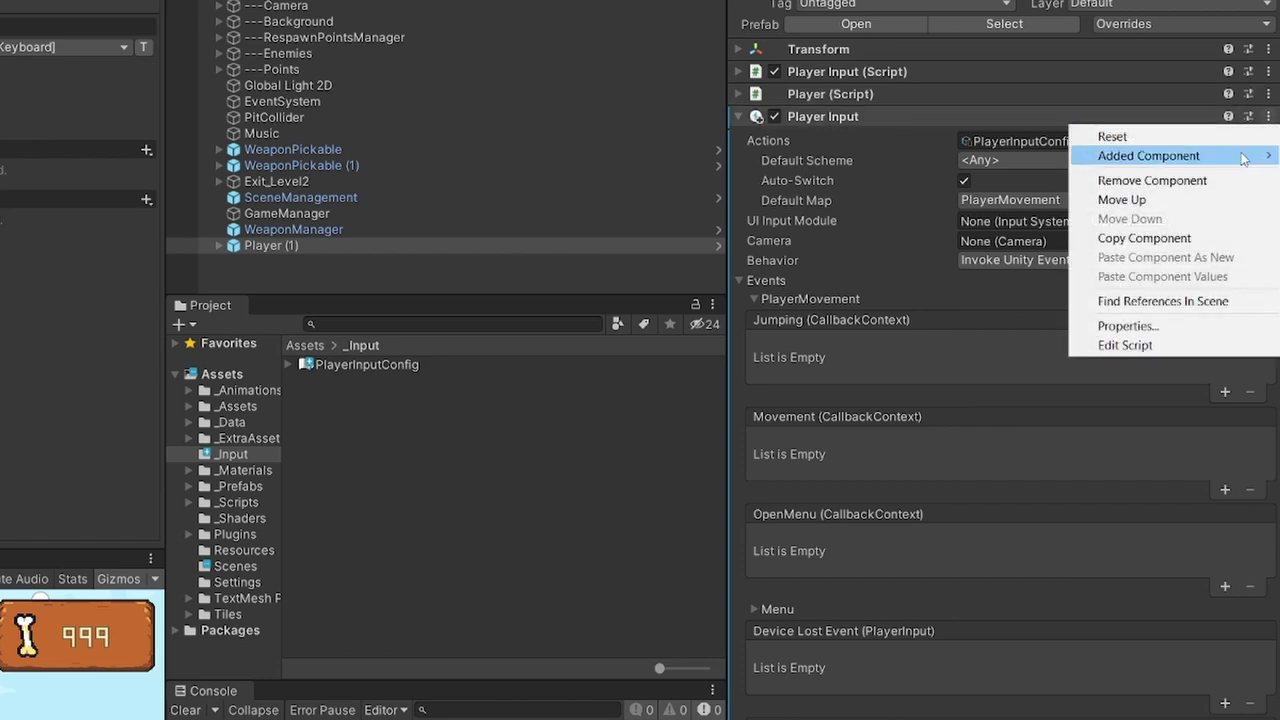
click(1218, 180)
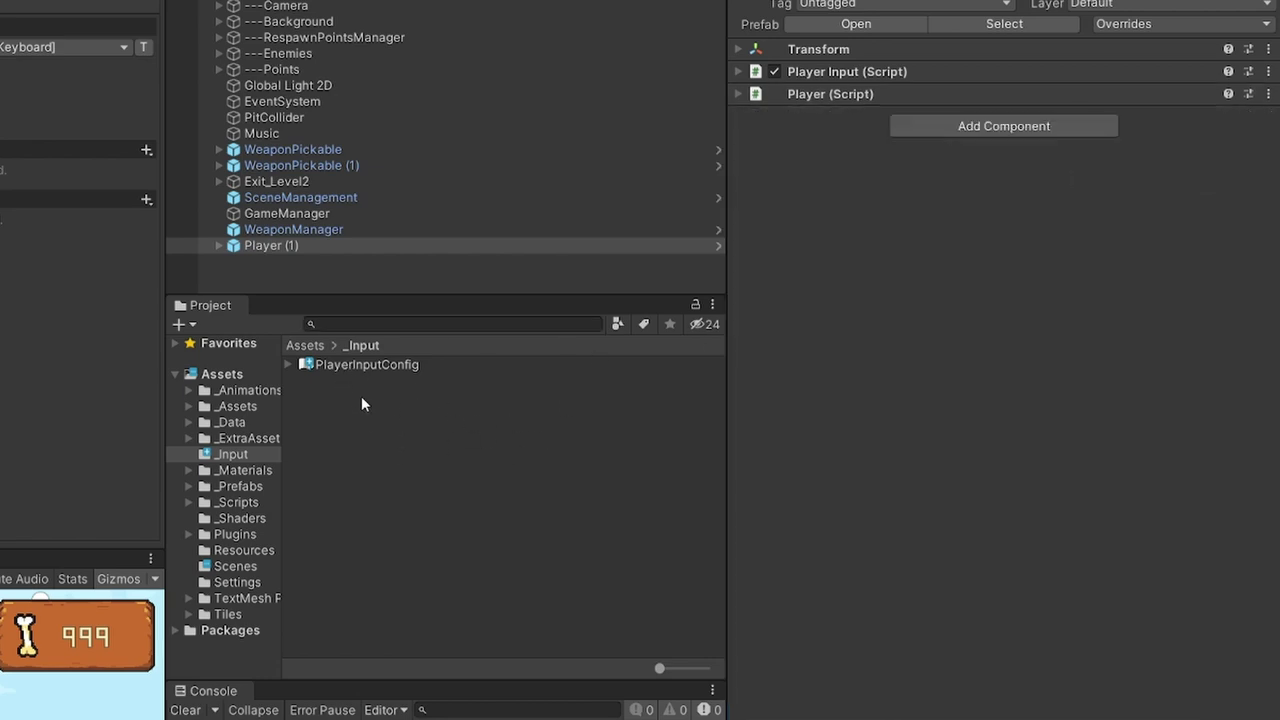
- Enable Generate C# Class for the PlayerInputConfig input action asset and apply the import settings
click(372, 366)
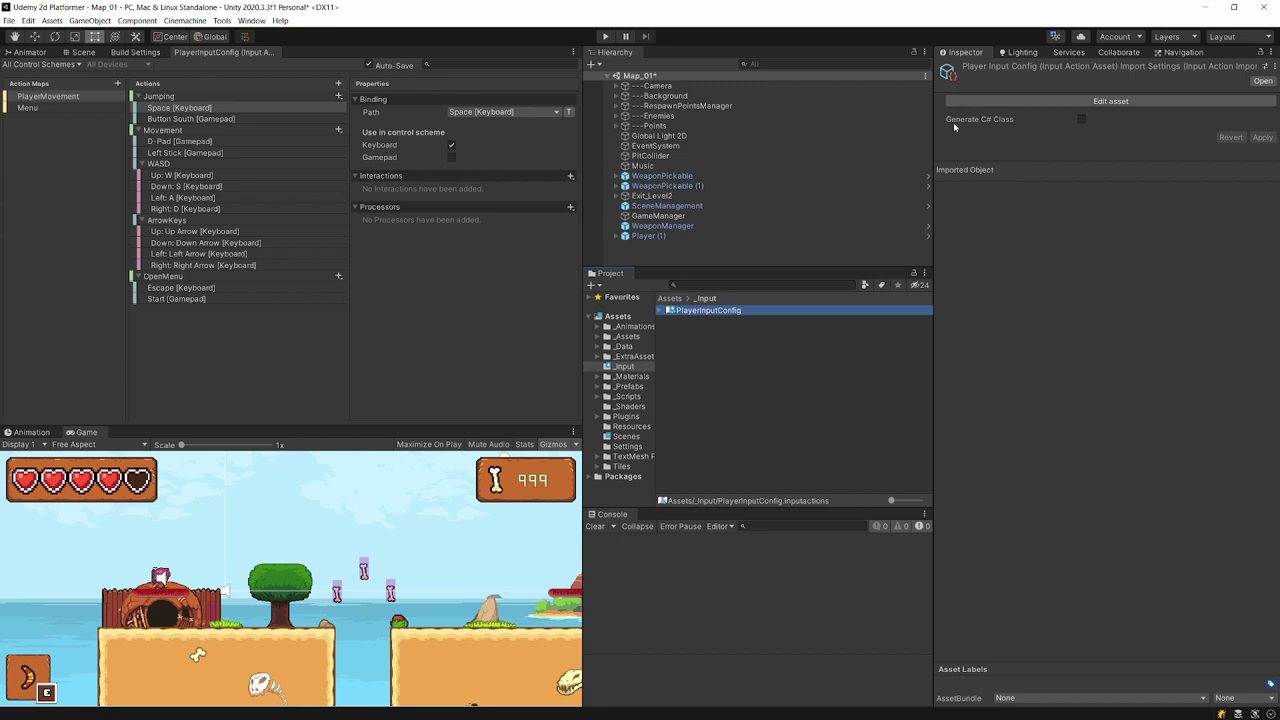
click(1080, 120)
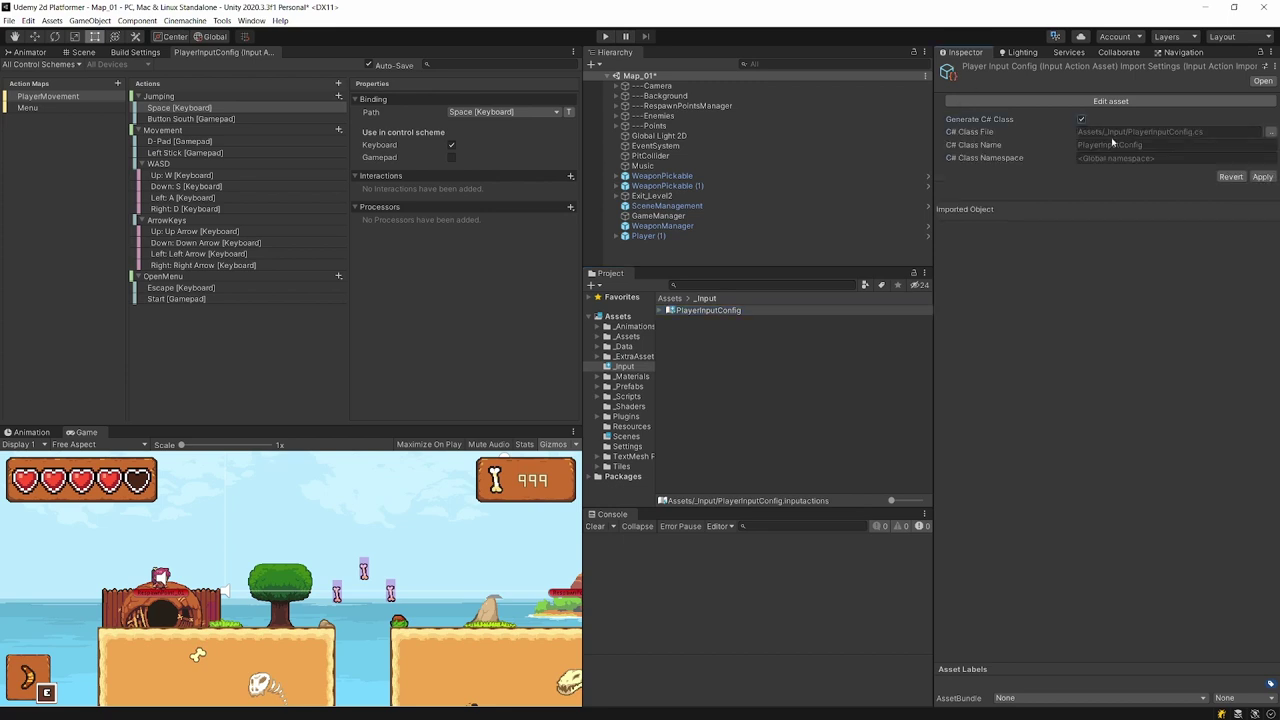
click(1262, 177)
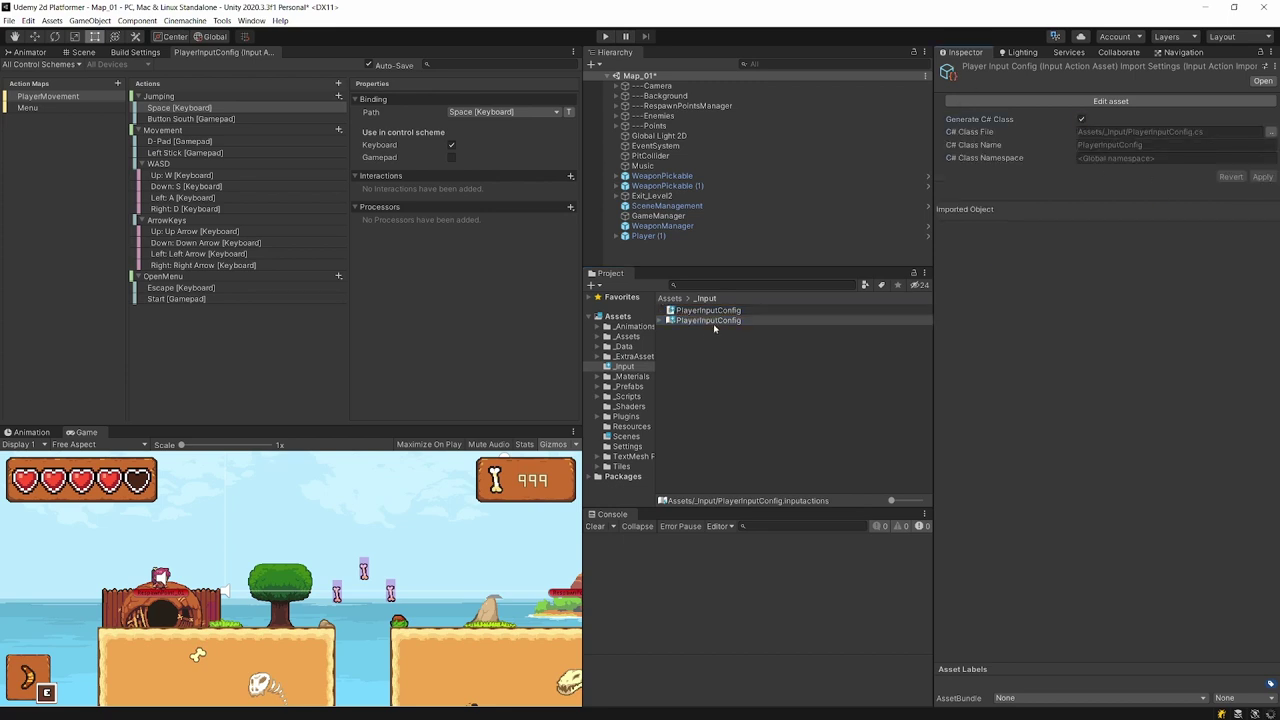
- Inspect the generated PlayerInputConfig C# script and return to the components of Player (1)
click(700, 311)
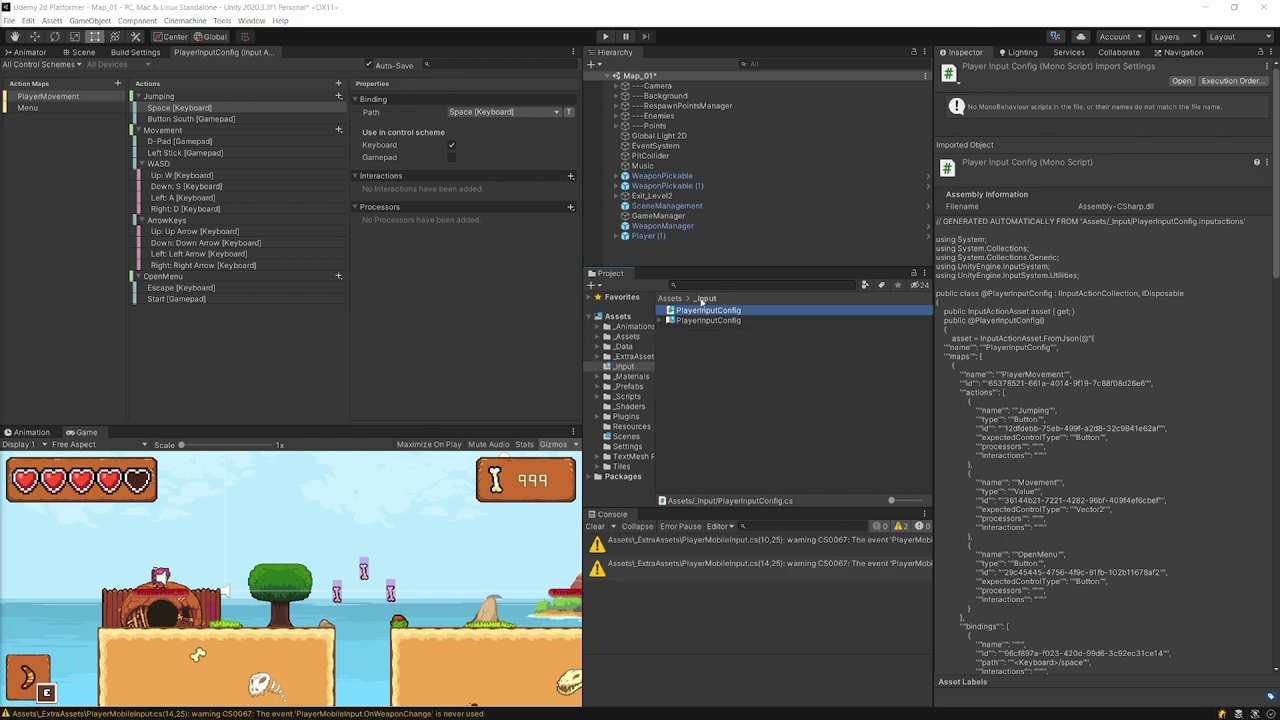
click(682, 236)
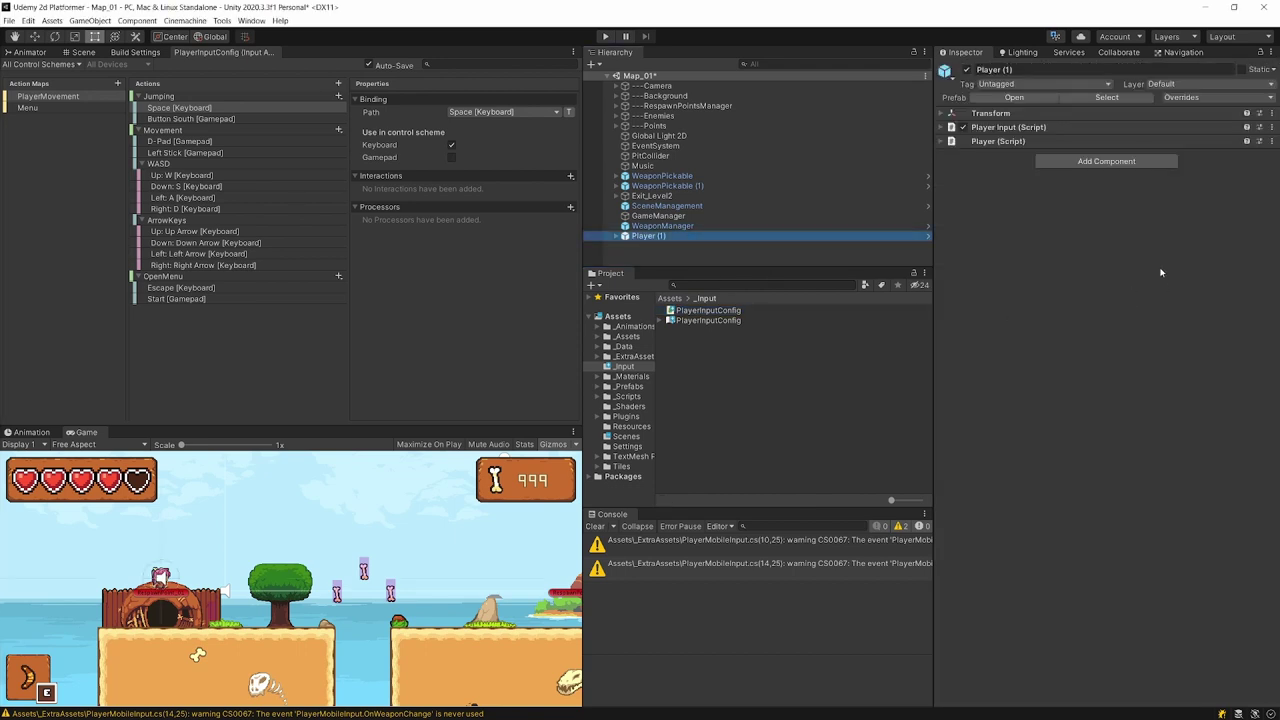